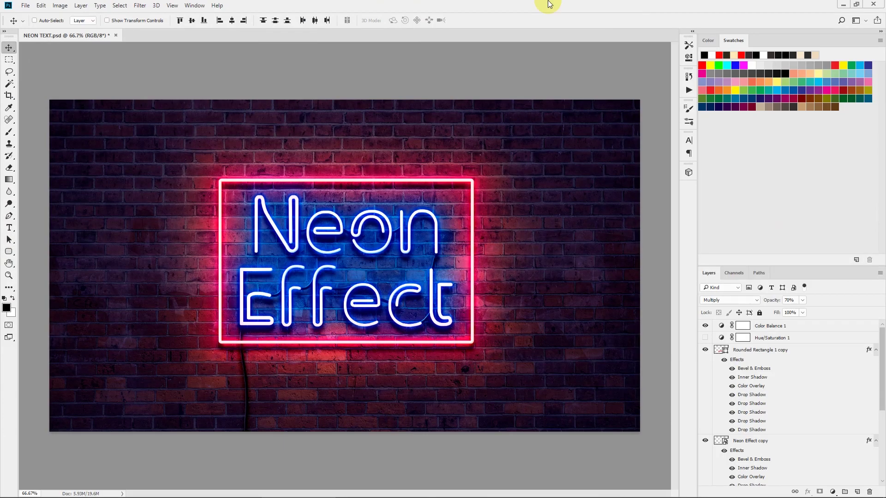
# Step: Create a new 1920×1080 px document at 72 ppi
pyautogui.click(25, 5)
pyautogui.click(322, 97)
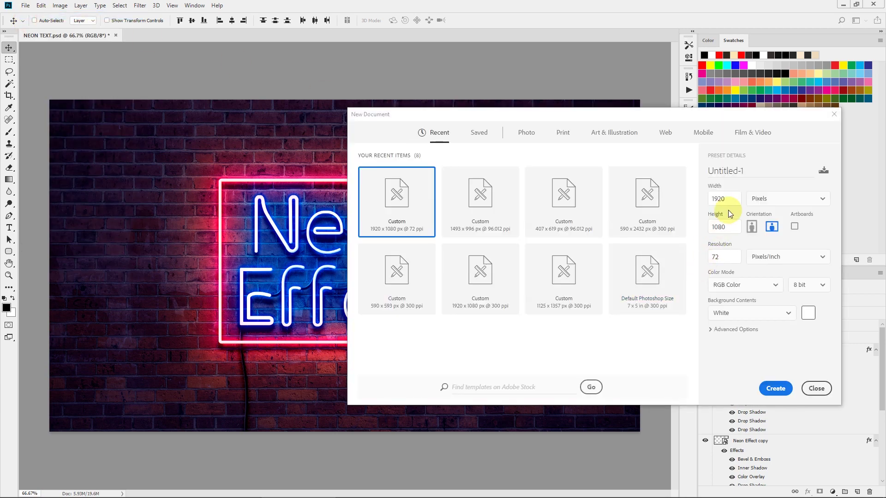
pyautogui.click(775, 389)
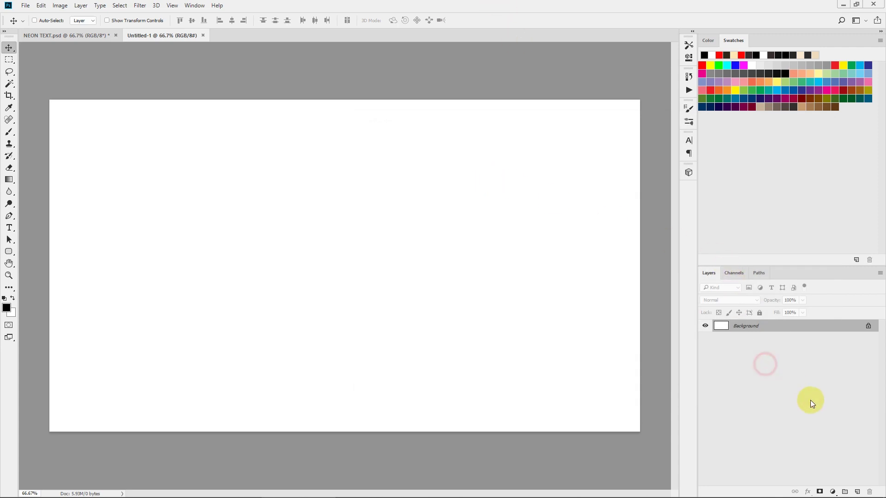
# Step: Place brick wall.jpg into the document and scale it to 33% to cover the canvas
pyautogui.click(199, 489)
pyautogui.moveTo(361, 160); pyautogui.dragTo(294, 297)
pyautogui.moveTo(376, 253); pyautogui.dragTo(467, 235)
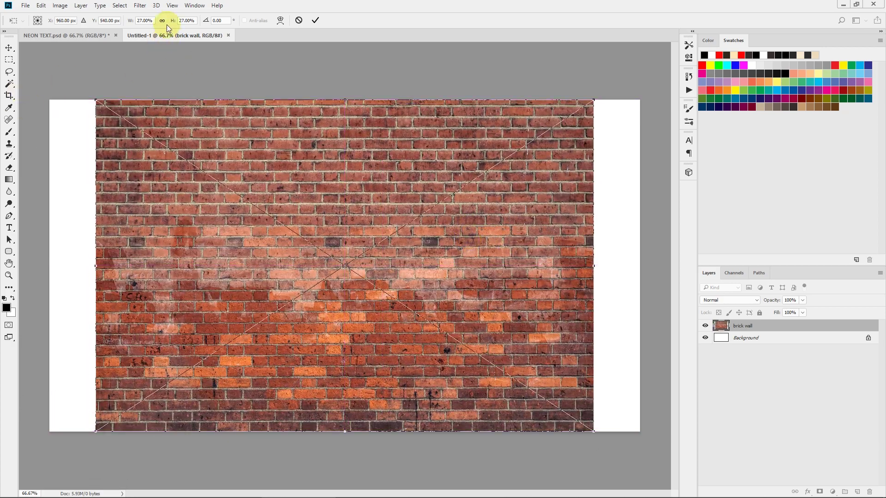
pyautogui.moveTo(129, 21); pyautogui.dragTo(128, 22)
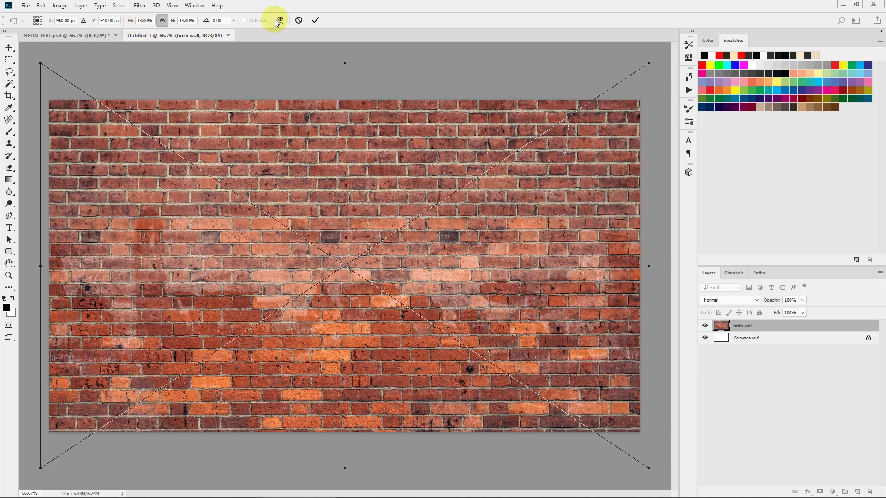
pyautogui.click(312, 23)
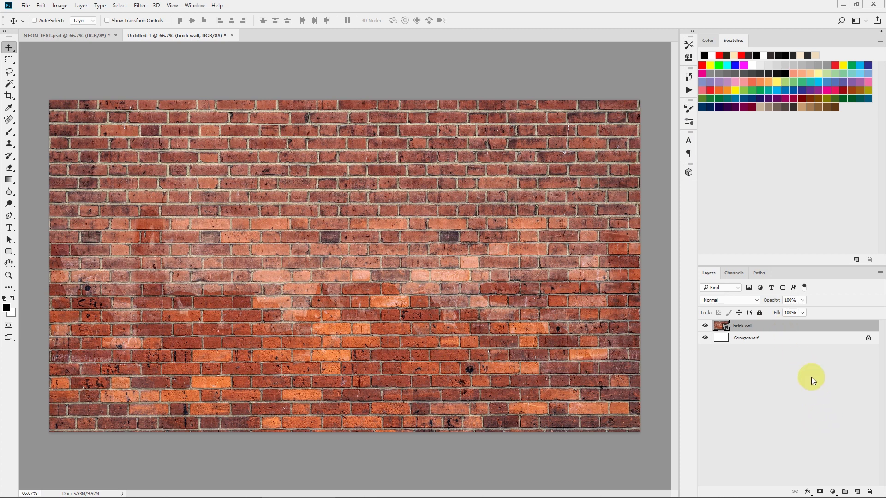
# Step: Add a Solid Color fill layer in dark grey 2e2e2e
pyautogui.click(832, 492)
pyautogui.click(717, 399)
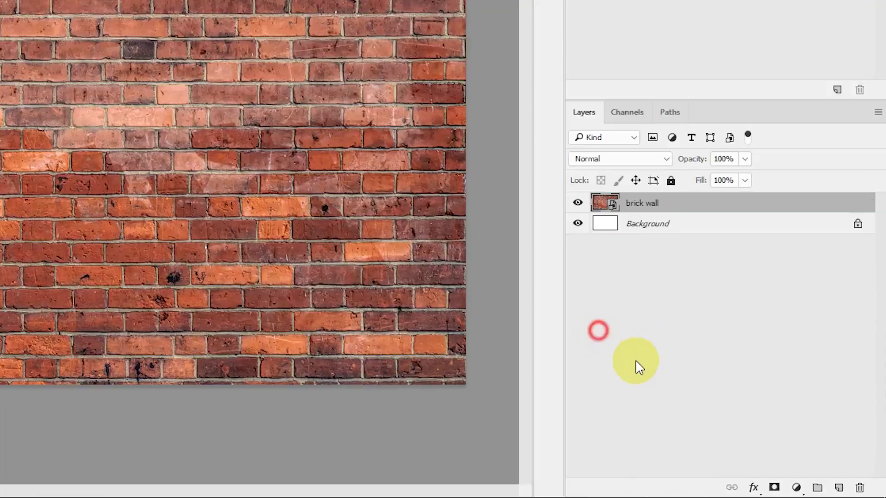
pyautogui.click(832, 492)
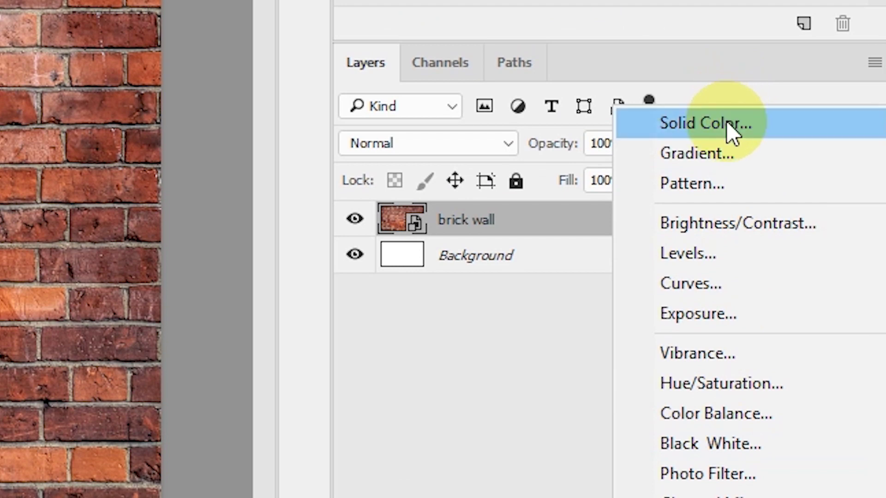
pyautogui.click(728, 0)
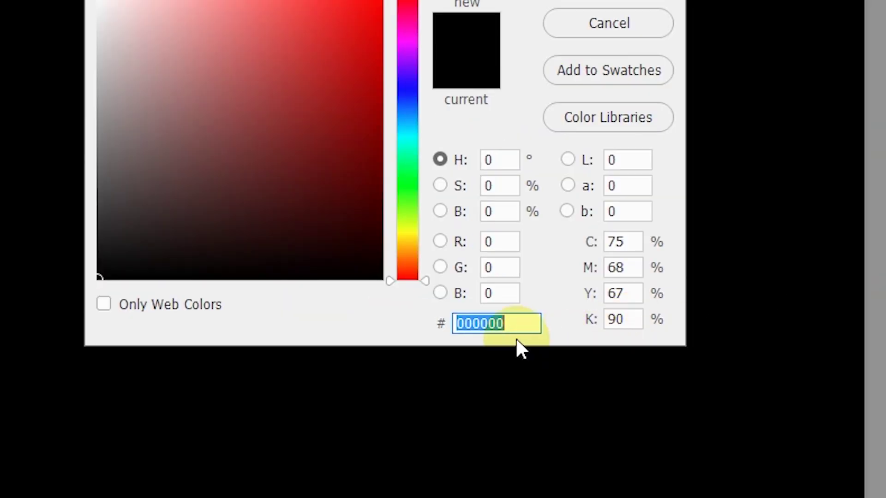
pyautogui.write('2e2e2e')
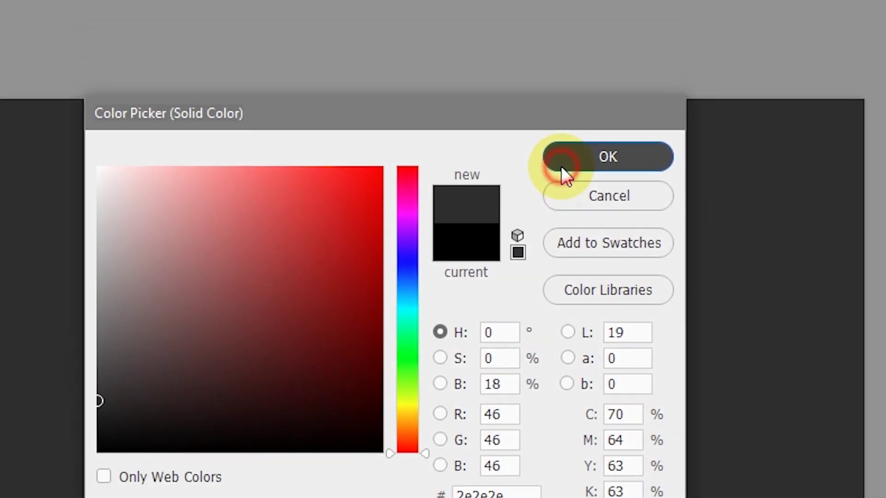
pyautogui.click(561, 0)
# Step: Set Color Fill 1 to Multiply blend mode at 64% opacity
pyautogui.click(879, 471)
pyautogui.click(853, 497)
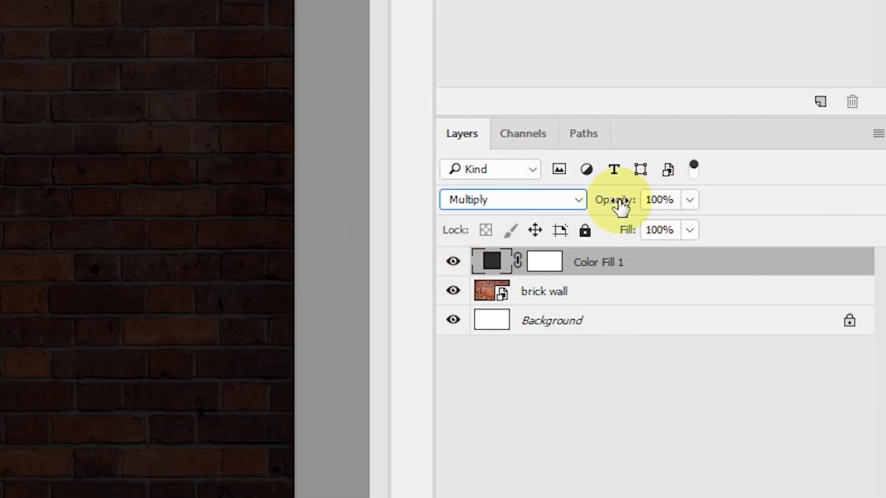
pyautogui.moveTo(610, 199); pyautogui.dragTo(574, 203)
pyautogui.click(708, 276)
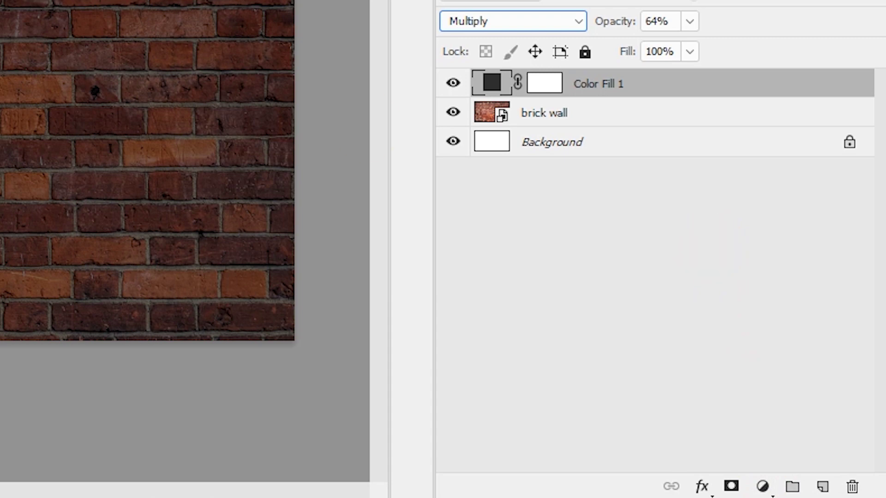
pyautogui.click(764, 484)
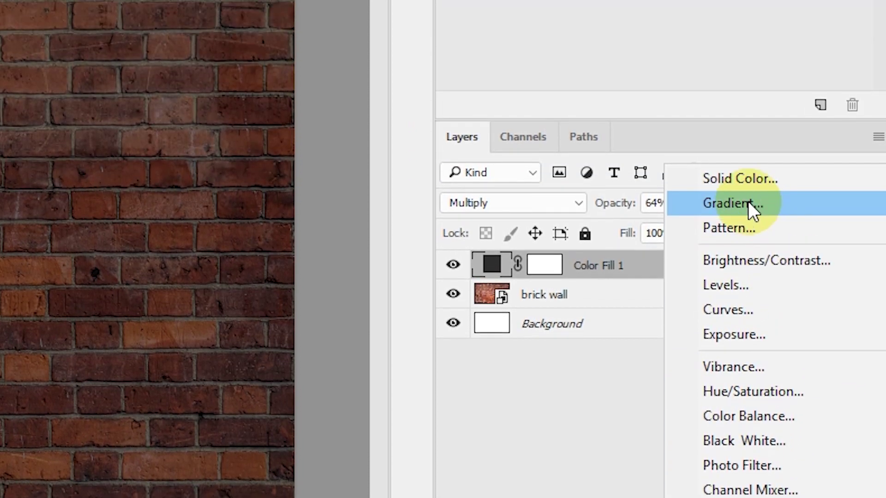
# Step: Add a Gradient fill layer and set its left colour stop to dark brown 1a0f0f
pyautogui.click(752, 108)
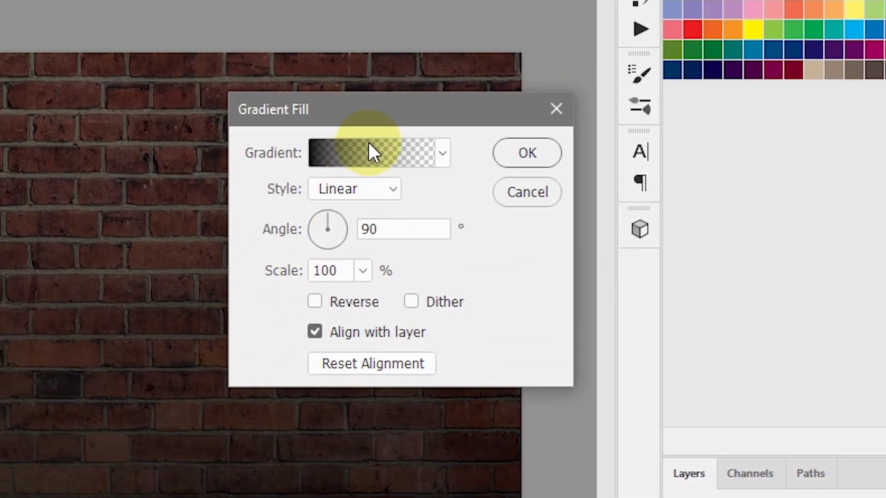
pyautogui.click(367, 140)
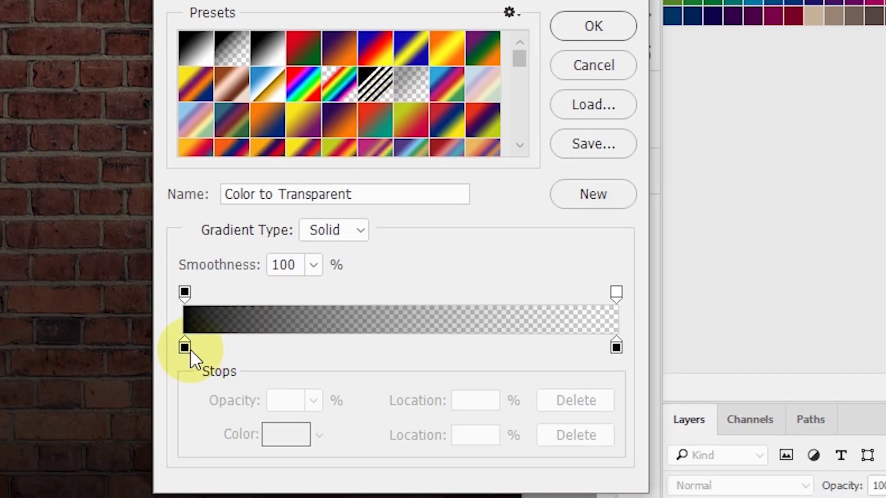
pyautogui.click(184, 369)
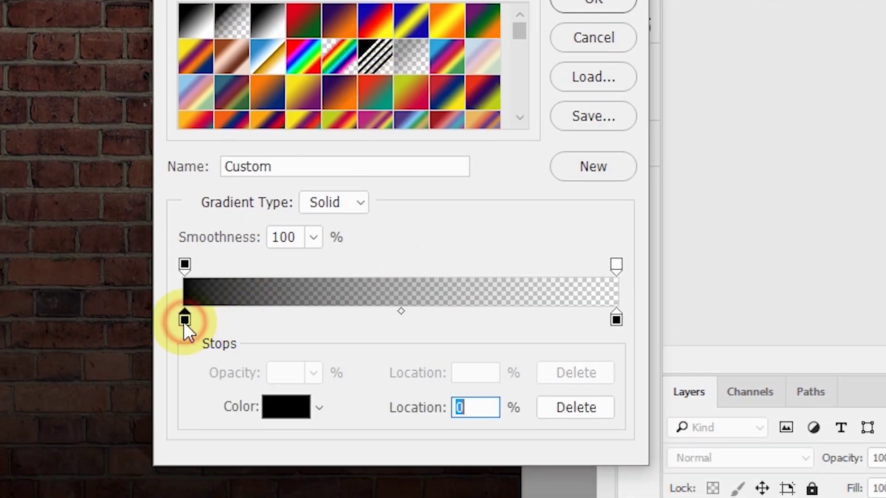
pyautogui.click(286, 407)
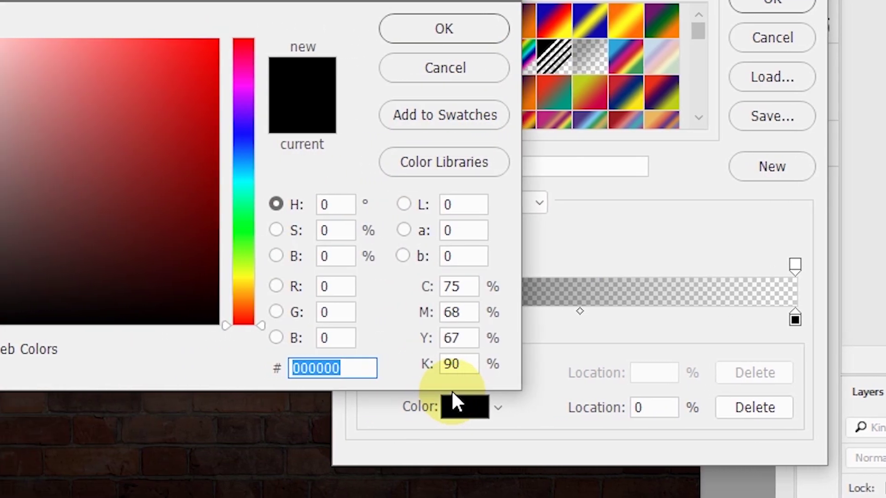
pyautogui.moveTo(134, 283); pyautogui.dragTo(33, 300)
pyautogui.moveTo(132, 301); pyautogui.dragTo(198, 294)
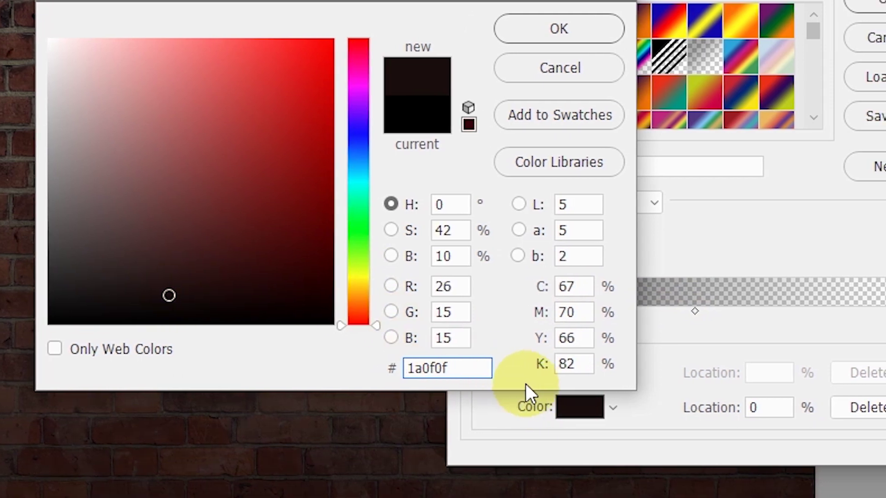
pyautogui.click(593, 31)
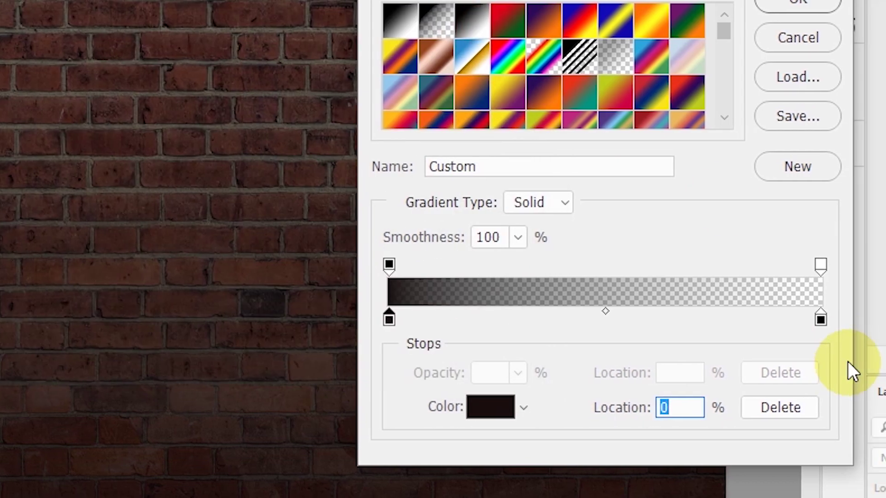
# Step: Set the right colour stop to 1a0f0f and the right opacity stop to 0%
pyautogui.click(839, 319)
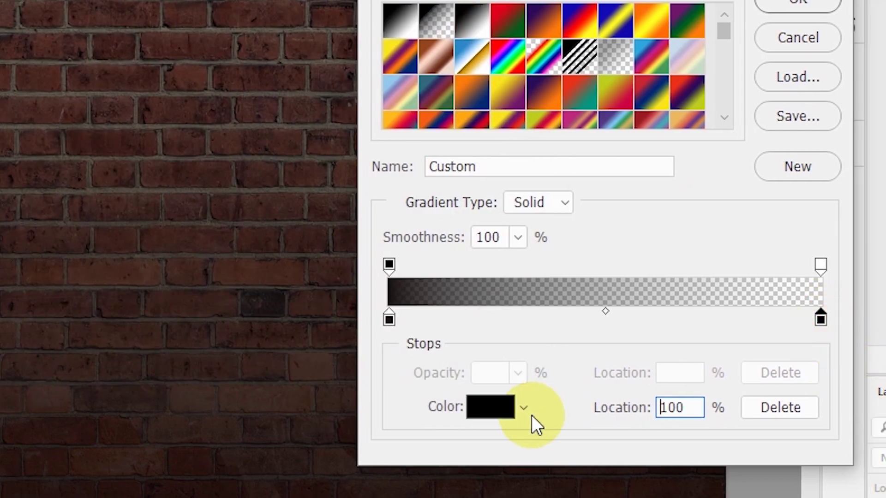
pyautogui.click(491, 408)
pyautogui.write('1')
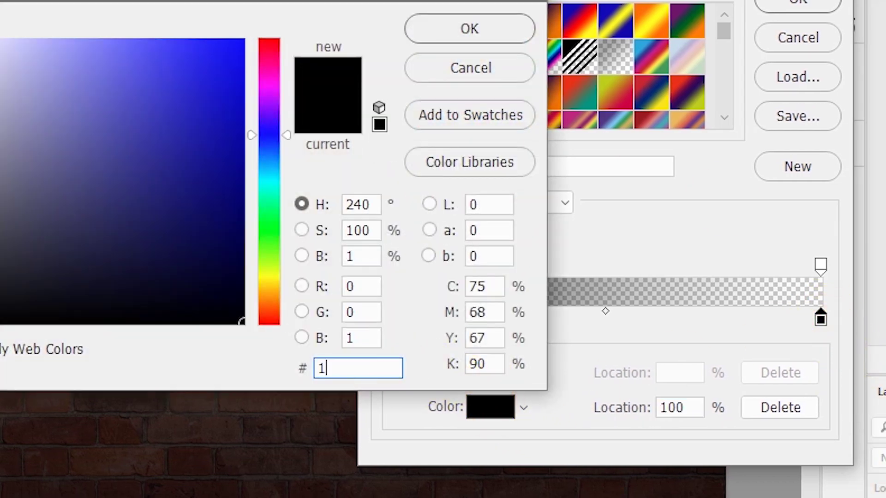
pyautogui.write('a0f0f')
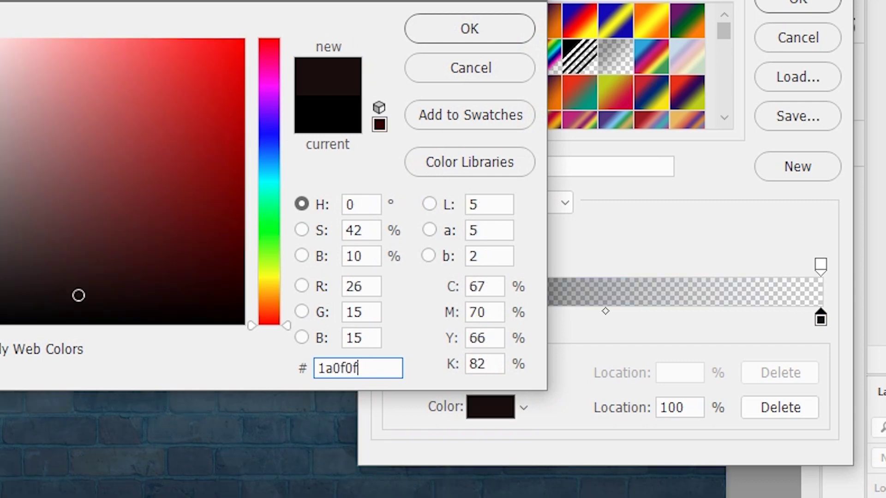
pyautogui.click(467, 31)
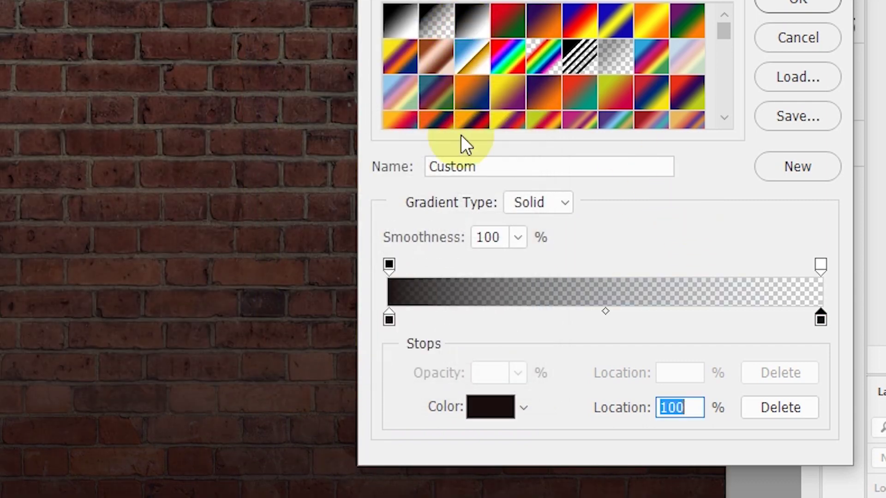
pyautogui.click(389, 264)
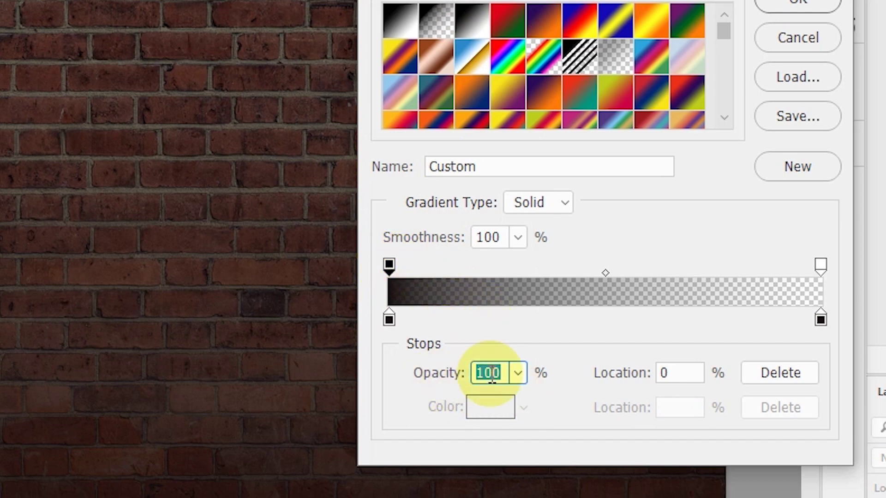
pyautogui.click(820, 267)
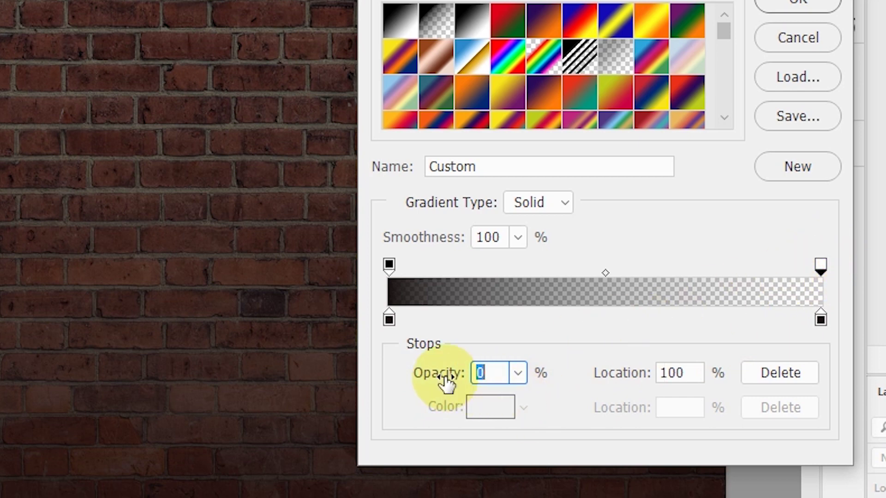
pyautogui.moveTo(443, 372); pyautogui.dragTo(362, 380)
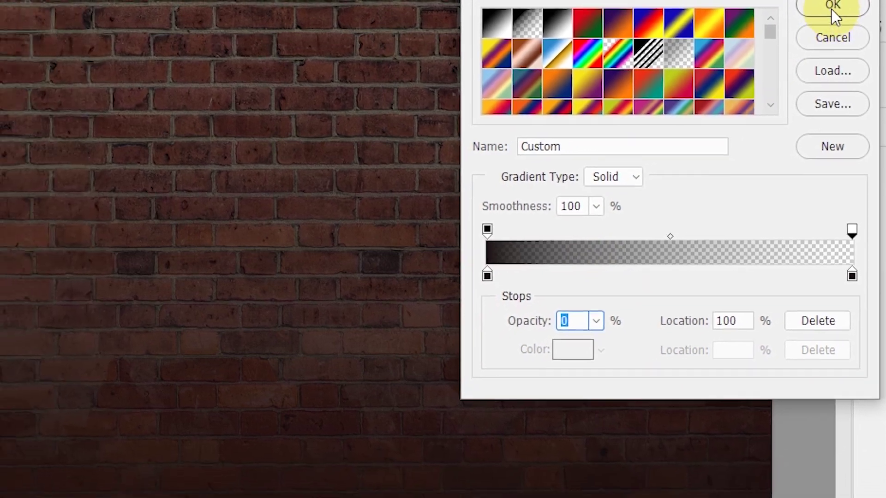
# Step: Make the gradient a reversed Radial at 350% scale and blend the layer with Multiply
pyautogui.click(797, 4)
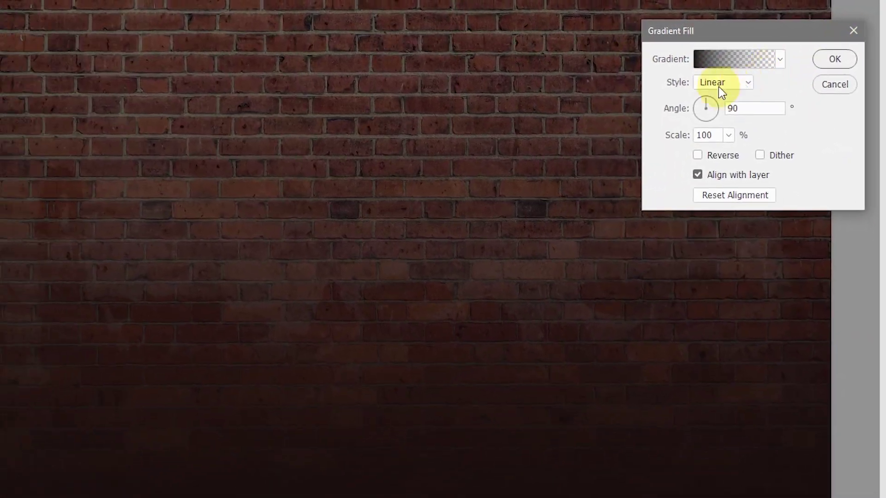
pyautogui.click(707, 104)
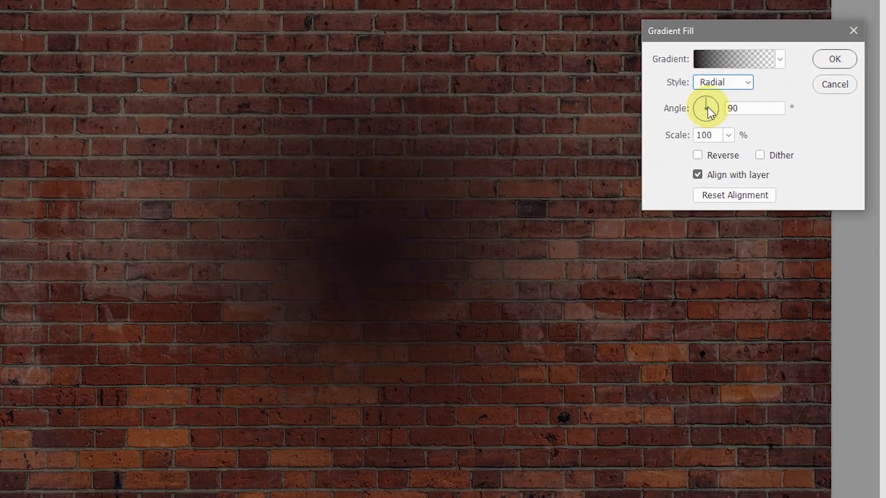
pyautogui.click(698, 156)
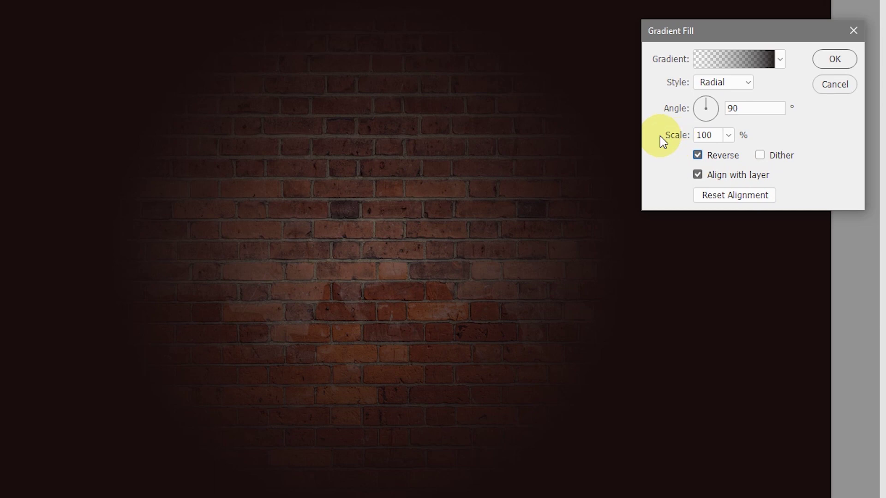
pyautogui.doubleClick(708, 135)
pyautogui.write('350')
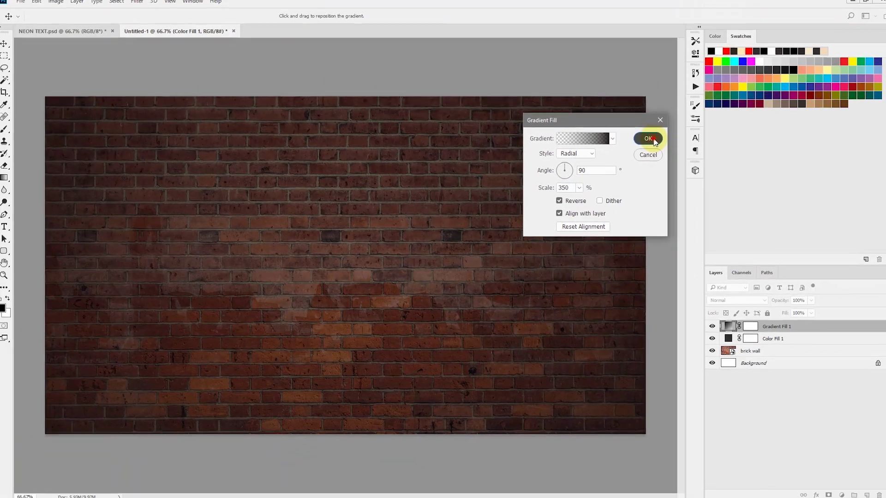
pyautogui.click(834, 58)
pyautogui.click(721, 300)
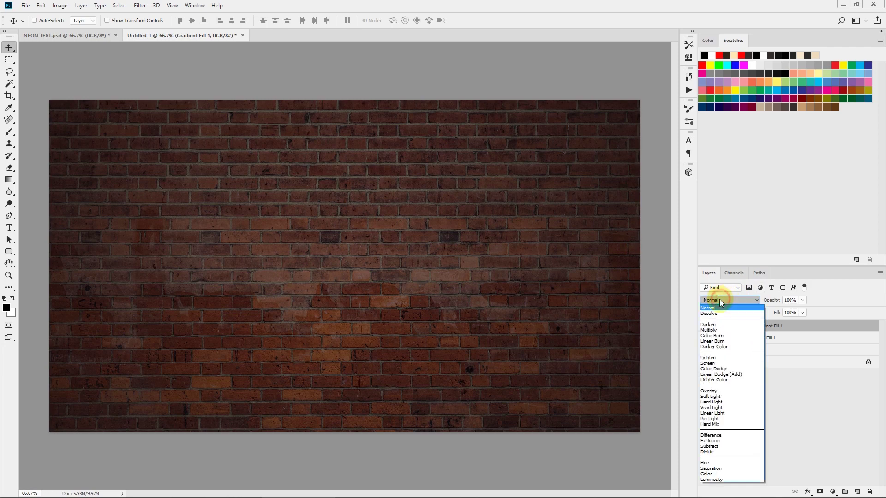
pyautogui.click(709, 331)
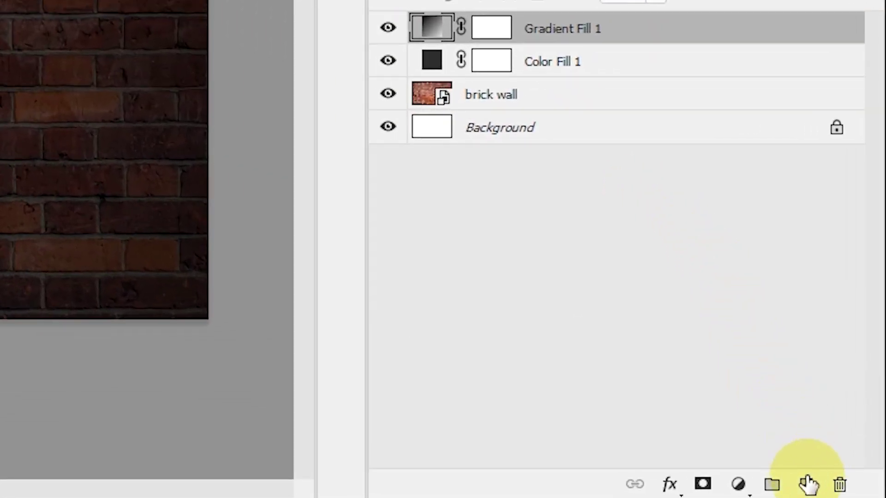
# Step: Add an empty Layer 1 and pick the Clip font at 270 pt for the Type tool
pyautogui.click(805, 485)
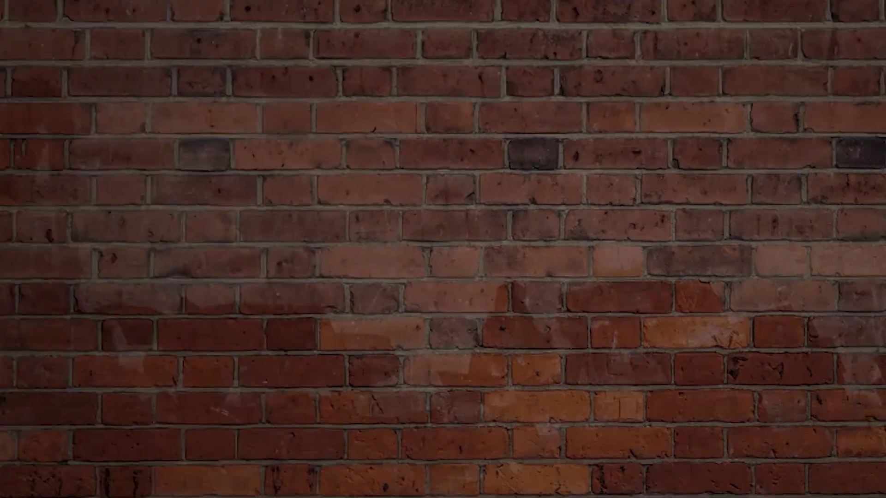
pyautogui.click(26, 249)
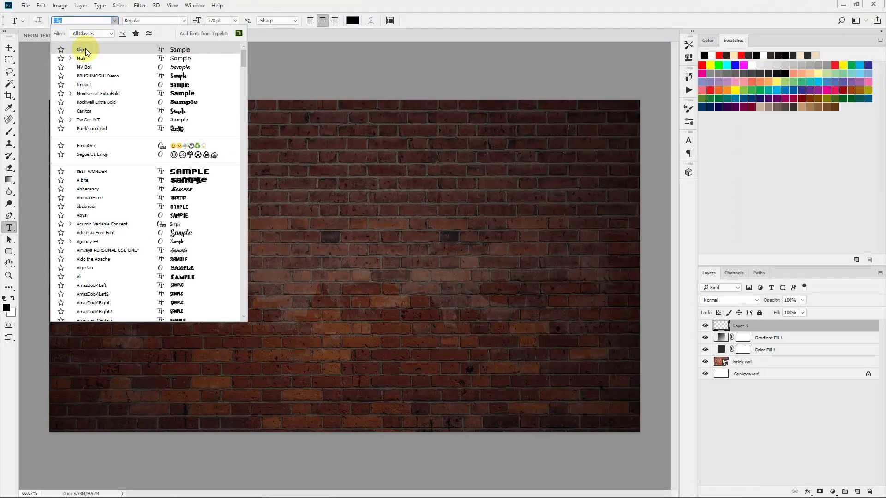
pyautogui.click(85, 48)
pyautogui.click(114, 20)
pyautogui.click(114, 30)
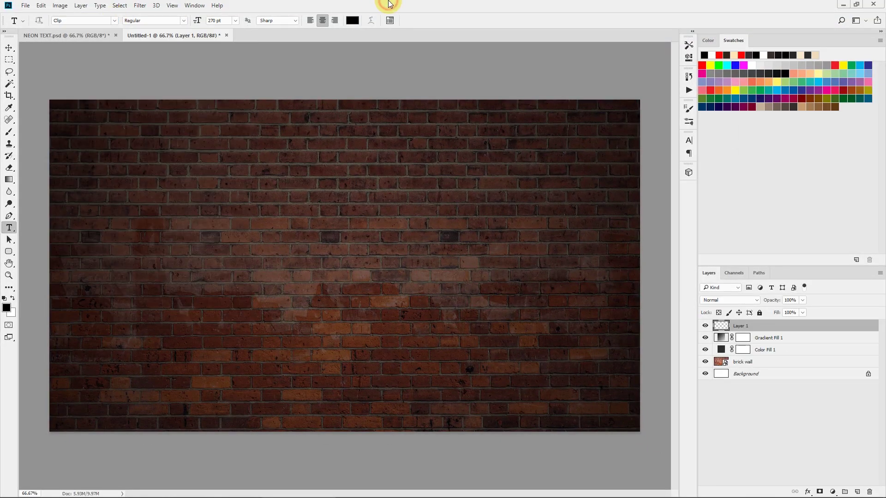
# Step: Type 'Neon Effect' on the canvas and colour it red ff0000
pyautogui.click(343, 264)
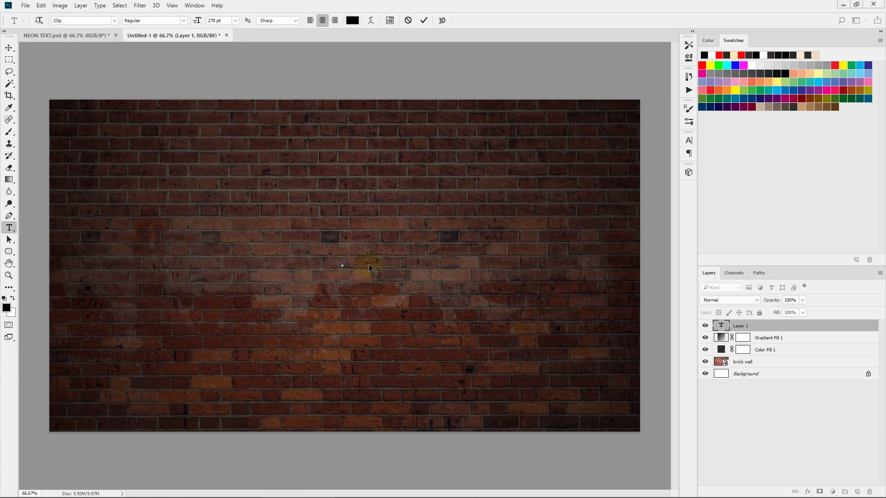
pyautogui.write('Neon ')
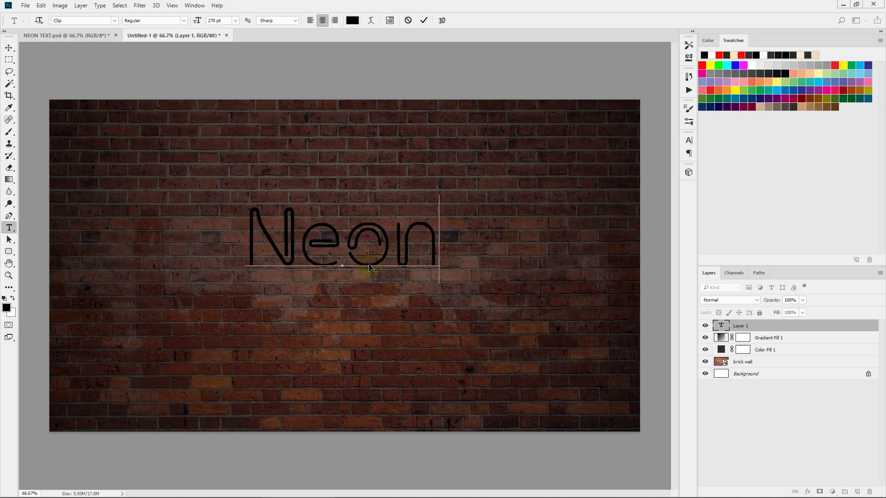
pyautogui.write('Effect')
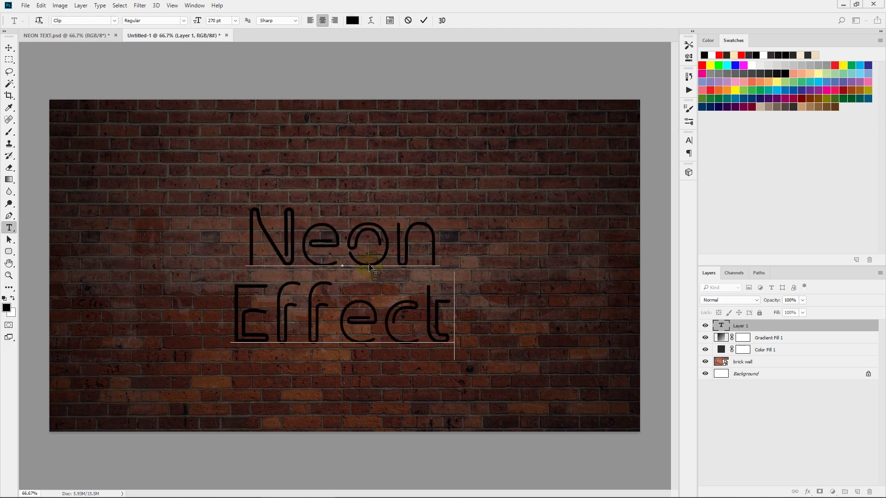
pyautogui.hotkey('ctrl', 'a')
pyautogui.click(353, 21)
pyautogui.write('ff0000')
pyautogui.click(531, 122)
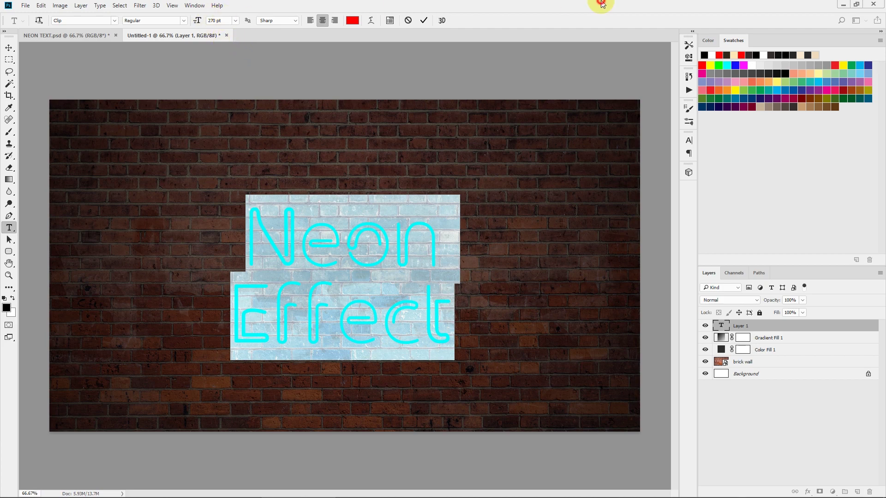
# Step: Commit the text and move it up and left to centre it on the wall
pyautogui.click(425, 22)
pyautogui.click(425, 20)
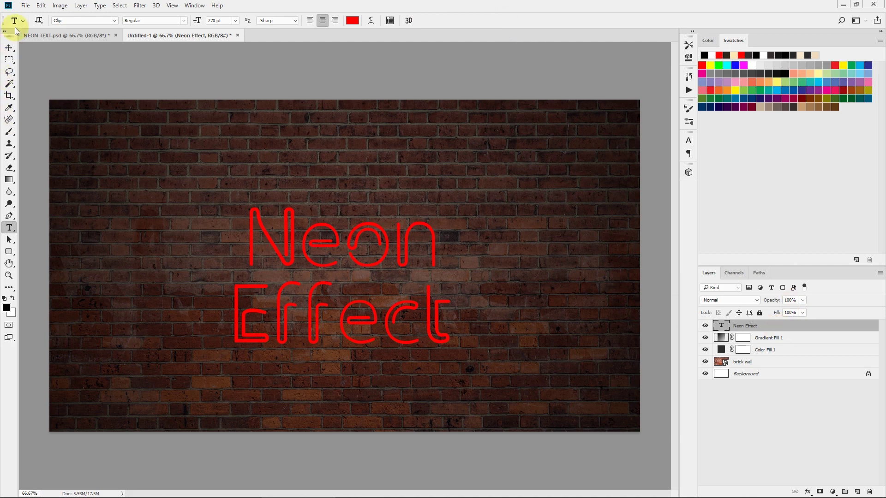
pyautogui.click(9, 48)
pyautogui.moveTo(355, 284)
pyautogui.mouseDown()
pyautogui.moveTo(326, 260)
pyautogui.moveTo(350, 268)
pyautogui.mouseUp()
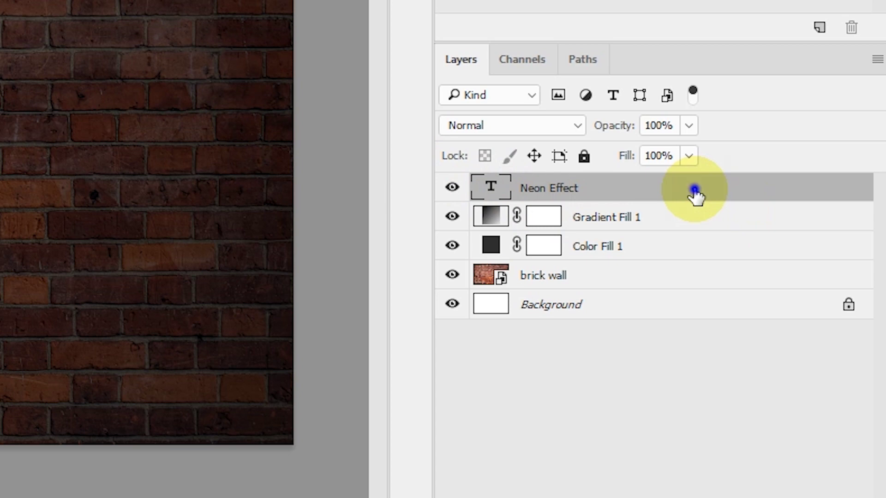
# Step: Convert the Neon Effect layer to a smart object and open its Layer Style dialog
pyautogui.rightClick(694, 192)
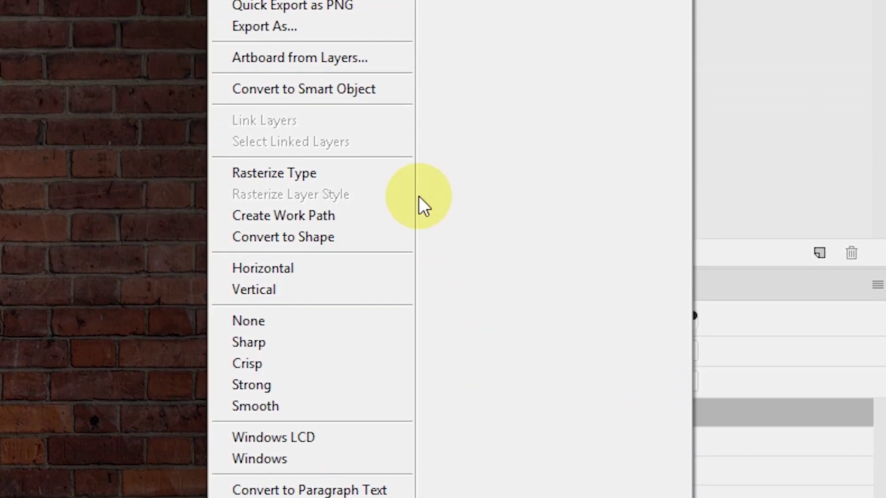
pyautogui.click(338, 88)
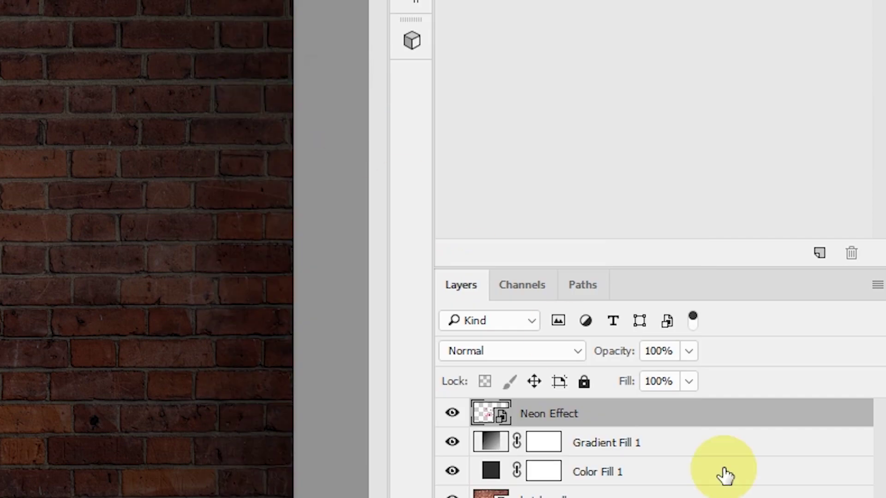
pyautogui.click(711, 416)
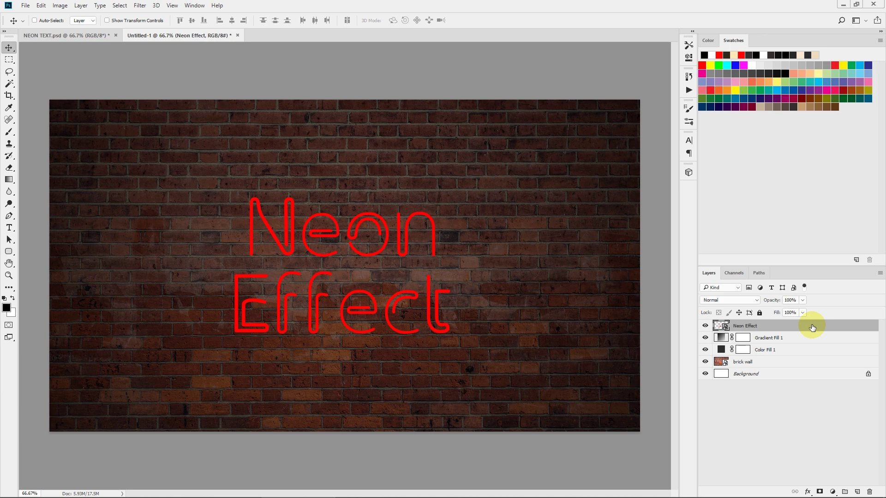
pyautogui.rightClick(779, 324)
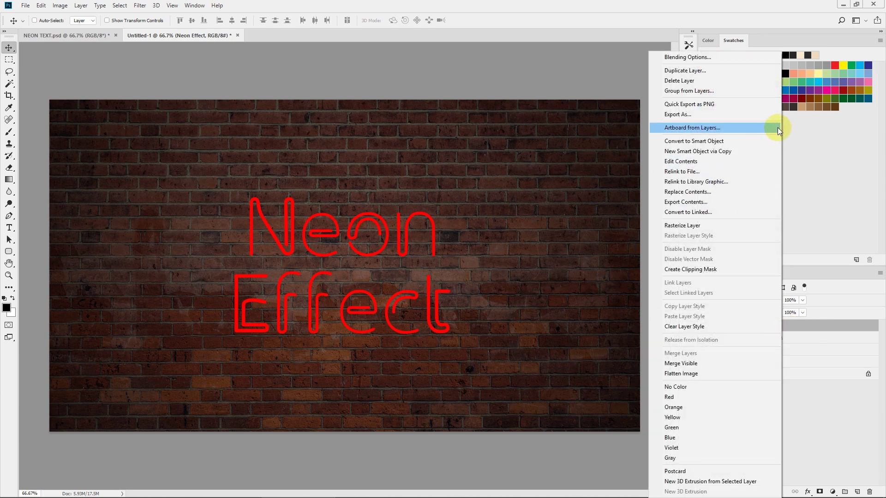
pyautogui.click(707, 56)
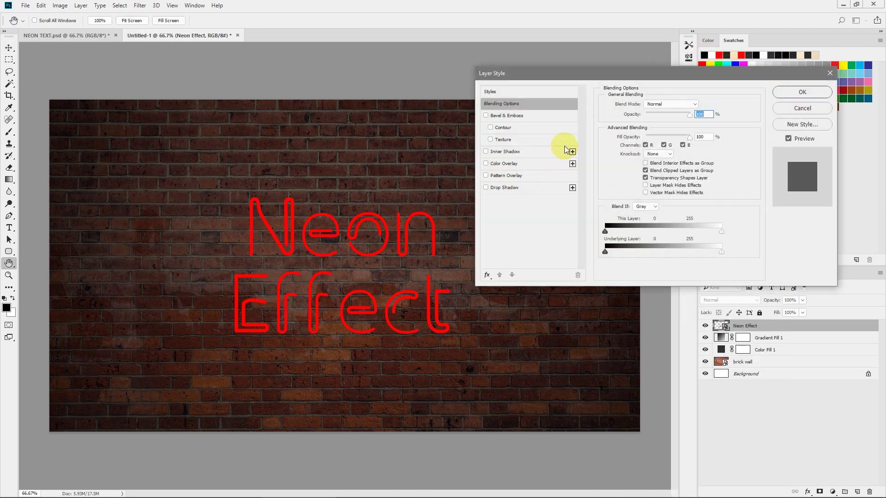
# Step: Enable Bevel & Emboss as a Smooth Inner Bevel with 400% depth, direction Up
pyautogui.moveTo(609, 76); pyautogui.dragTo(600, 79)
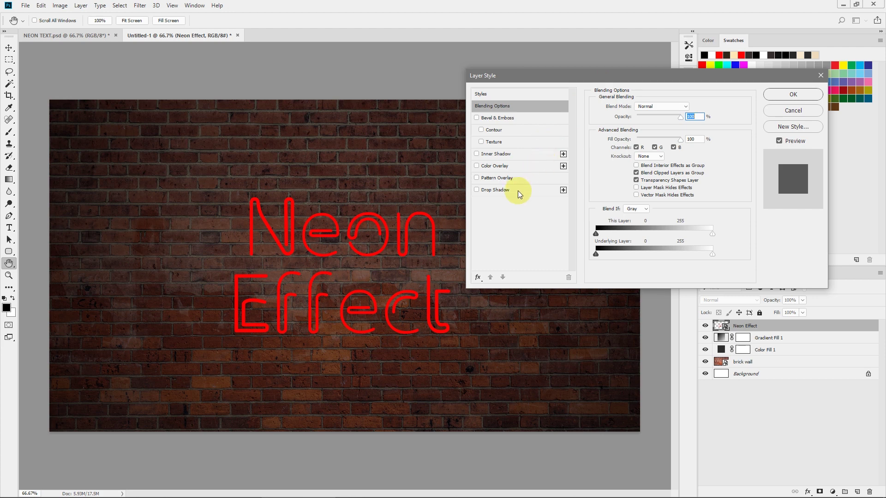
pyautogui.click(514, 118)
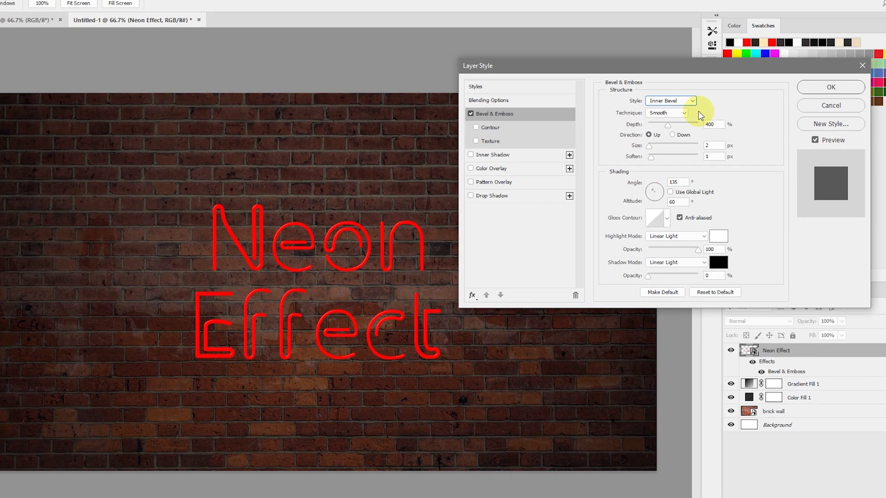
pyautogui.click(668, 107)
pyautogui.click(738, 90)
pyautogui.click(734, 103)
pyautogui.click(734, 102)
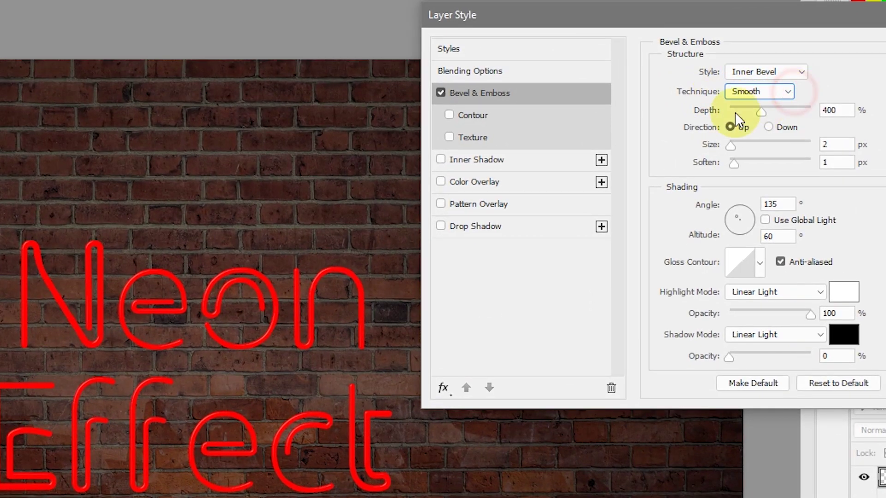
pyautogui.click(846, 110)
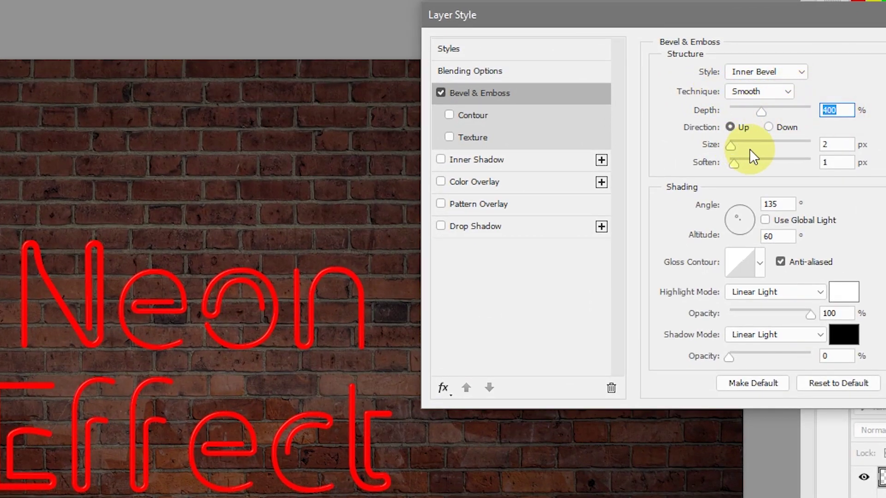
pyautogui.click(729, 127)
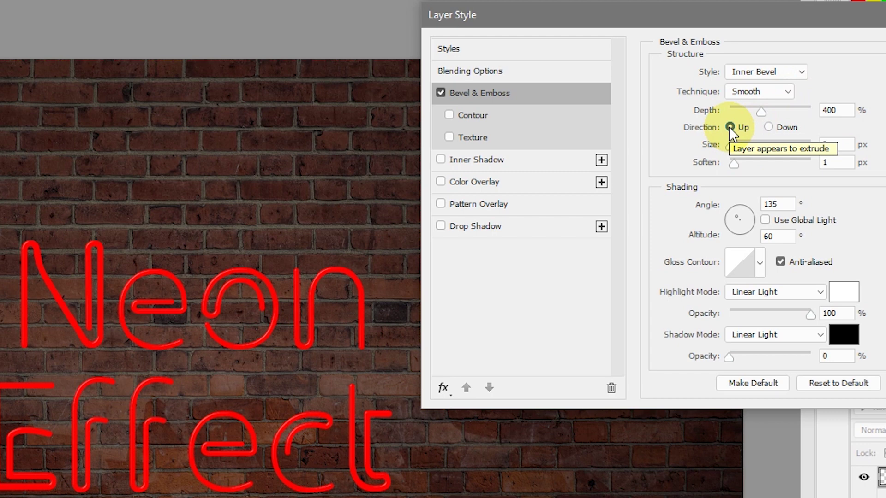
# Step: Set bevel size 2 px, soften 1, white Linear Light highlight at 100%, shadow opacity 0
pyautogui.click(836, 143)
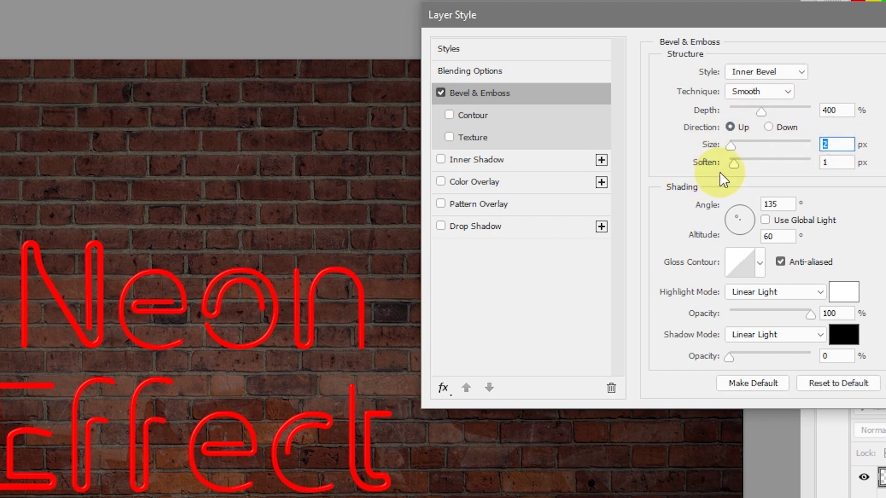
pyautogui.click(836, 162)
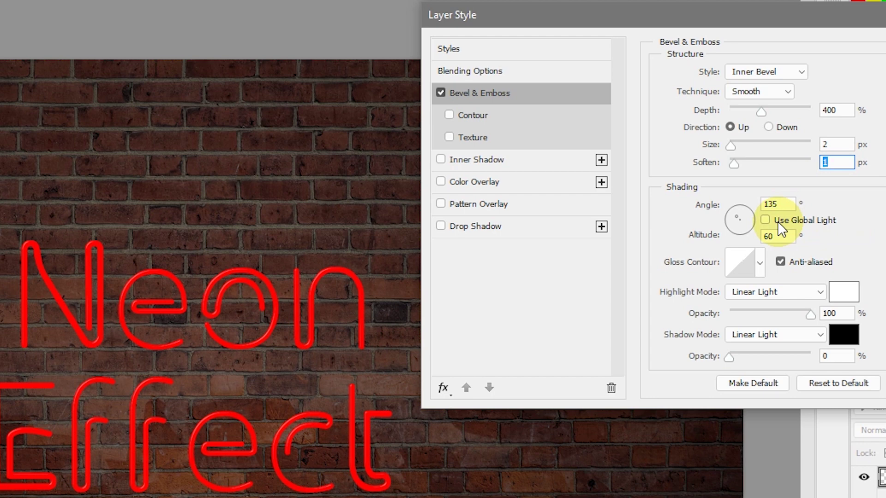
pyautogui.click(775, 204)
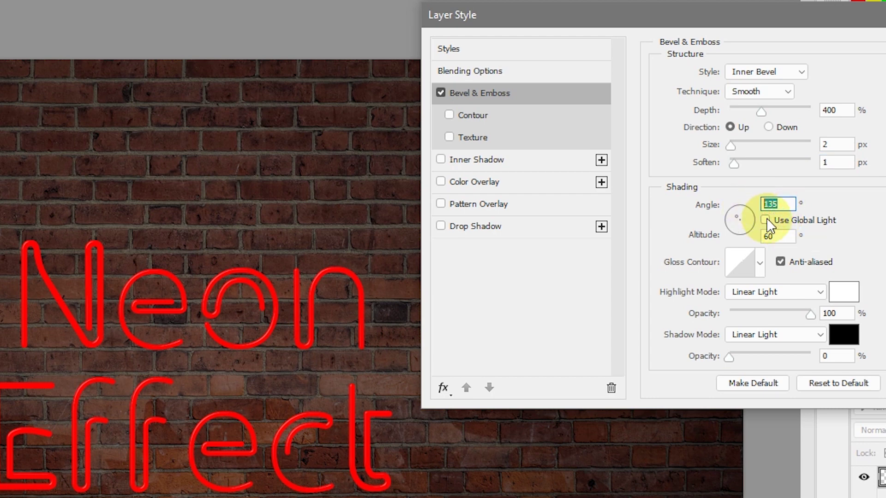
pyautogui.click(785, 236)
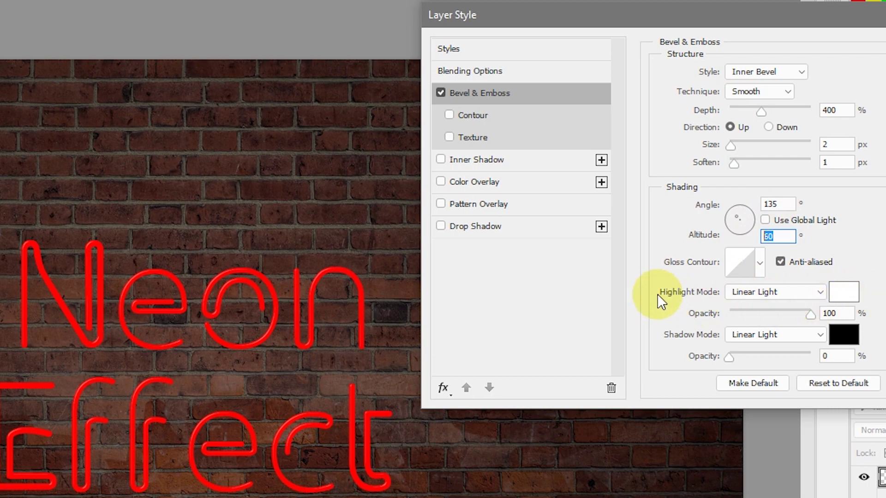
pyautogui.click(764, 291)
pyautogui.click(763, 292)
pyautogui.click(849, 291)
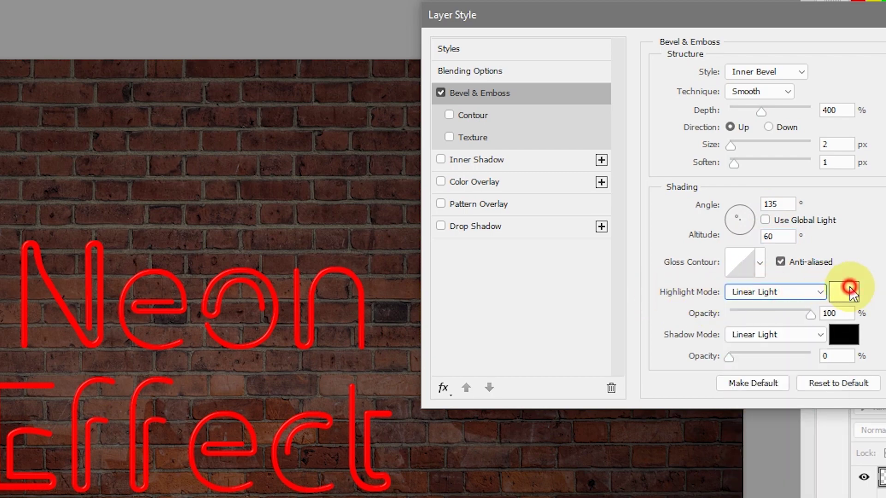
pyautogui.click(521, 104)
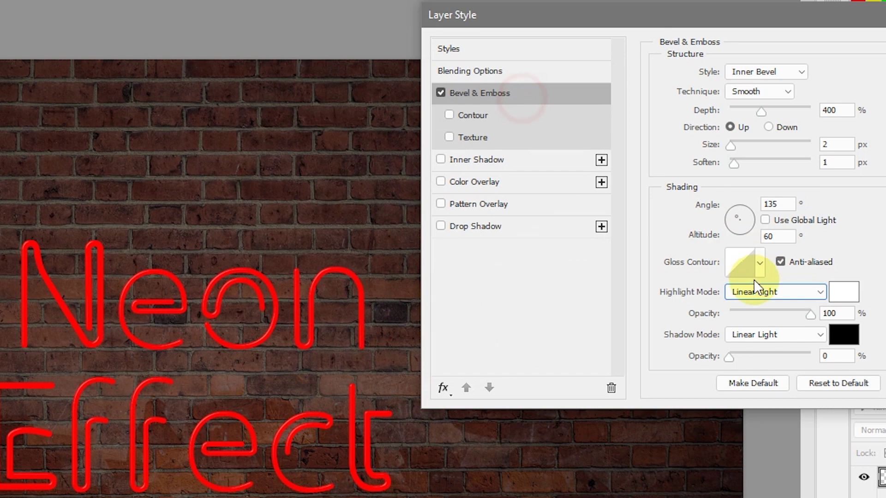
pyautogui.click(829, 313)
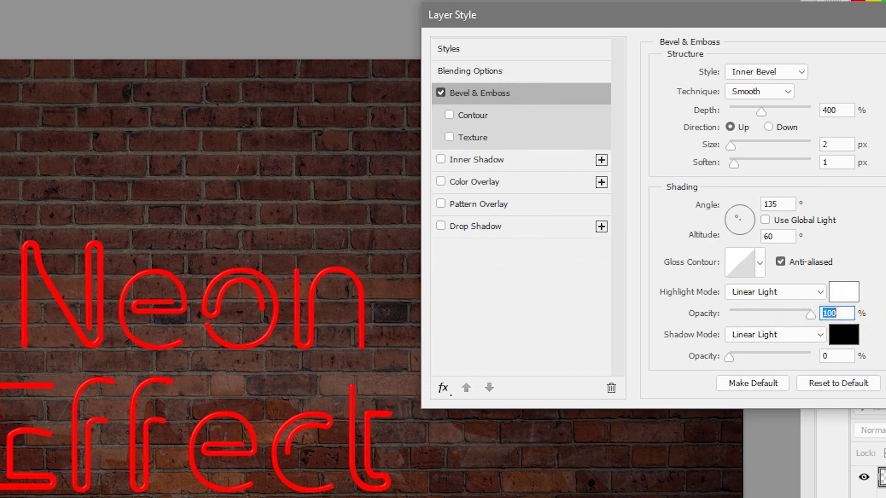
pyautogui.click(727, 358)
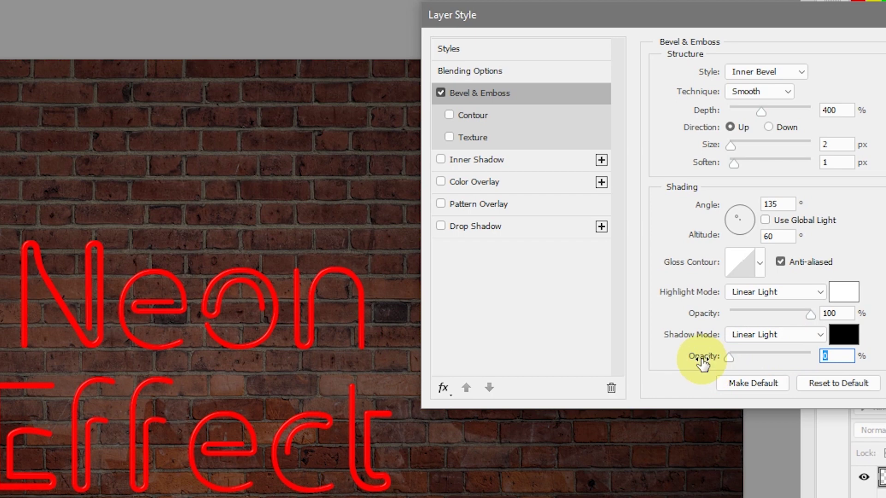
# Step: Enable Inner Shadow in Normal mode with light blue colour 95c6ff
pyautogui.click(519, 159)
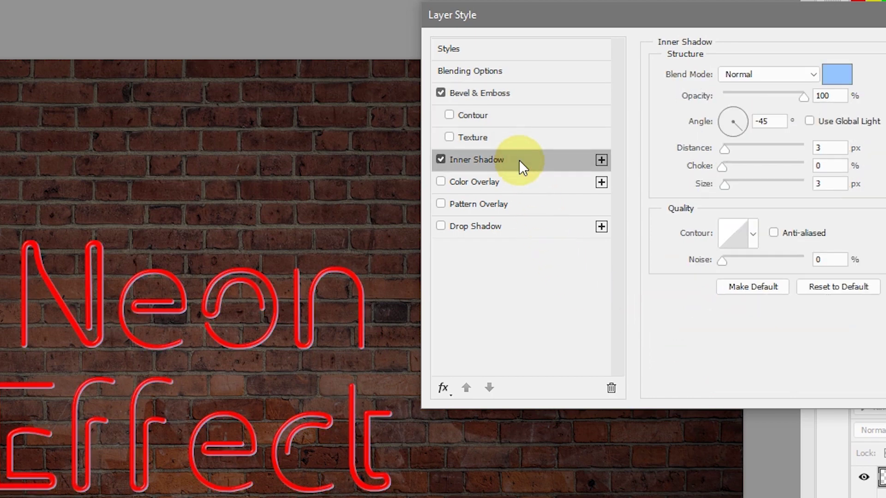
pyautogui.click(772, 76)
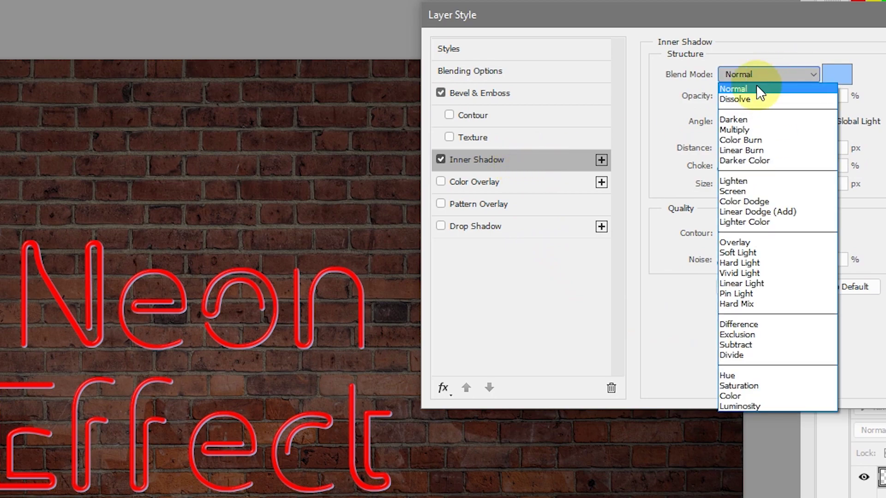
pyautogui.click(757, 87)
pyautogui.click(836, 76)
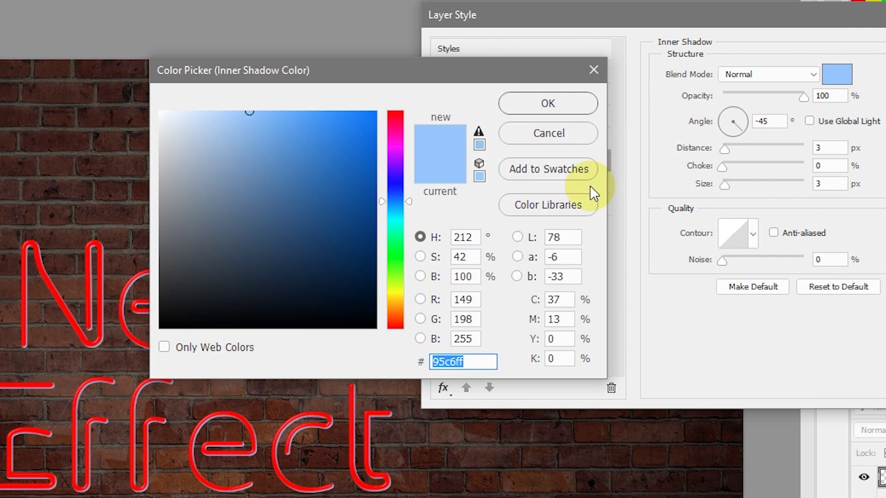
pyautogui.click(484, 361)
pyautogui.doubleClick(480, 361)
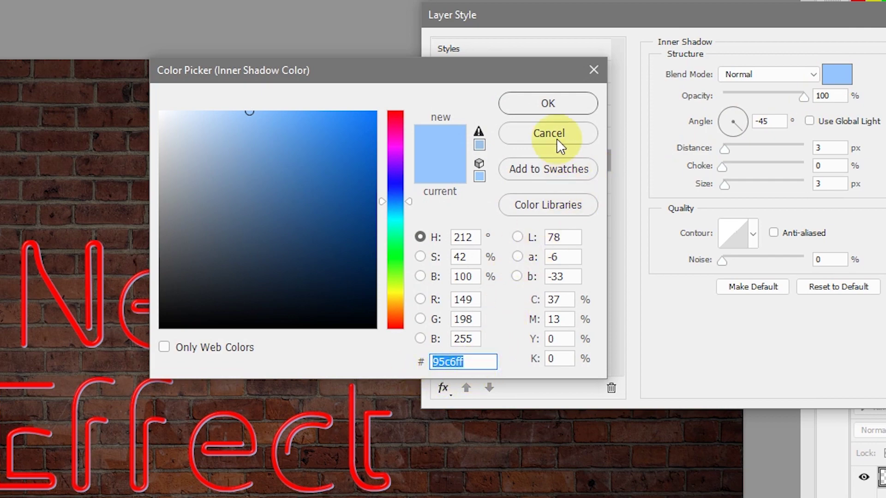
pyautogui.click(553, 104)
# Step: Set inner shadow opacity 100%, angle -45°, distance 3 px, choke 0, size 3 px
pyautogui.click(816, 96)
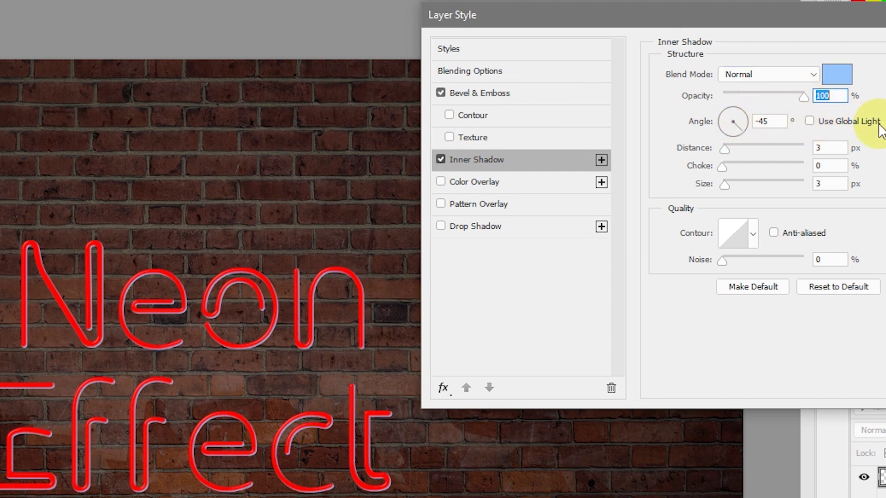
pyautogui.press('Tab')
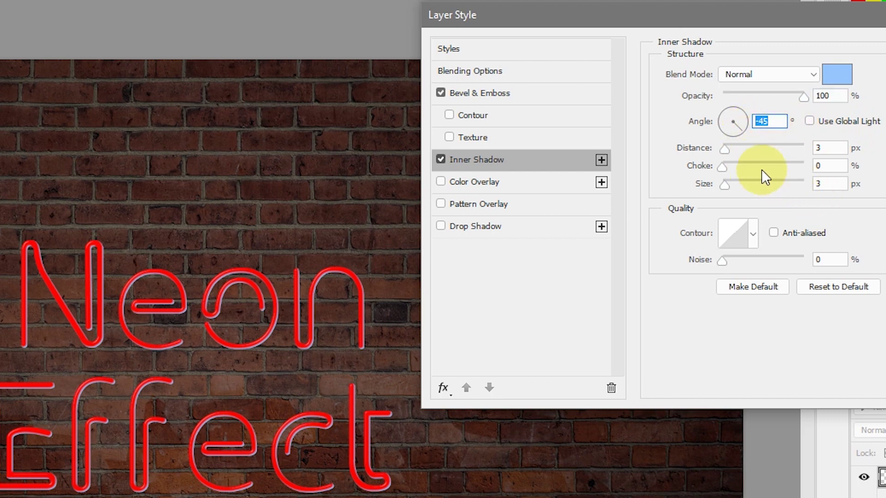
pyautogui.click(830, 151)
pyautogui.click(836, 167)
pyautogui.click(844, 190)
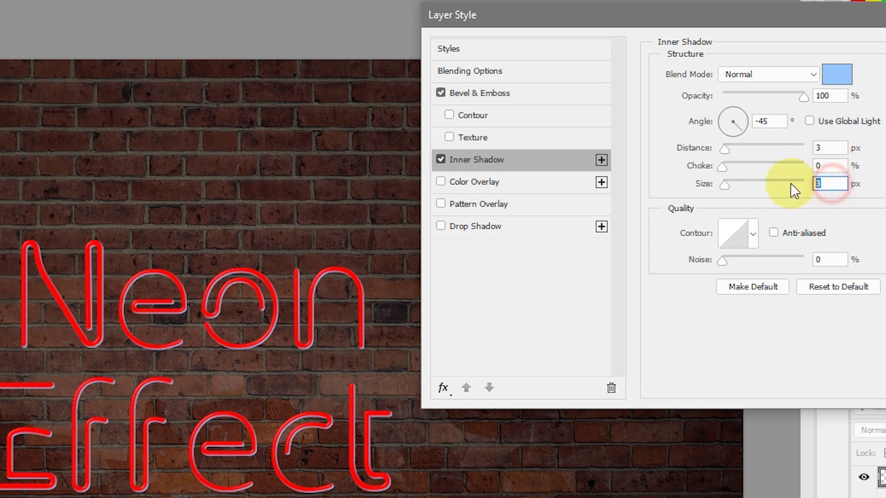
# Step: Add a near-white f0faff Color Overlay at 100% opacity and enable Drop Shadow
pyautogui.click(516, 182)
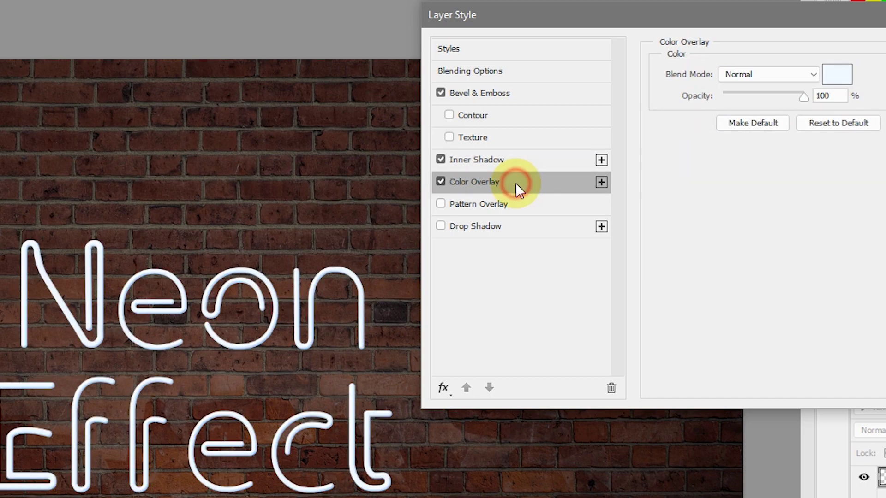
pyautogui.click(837, 74)
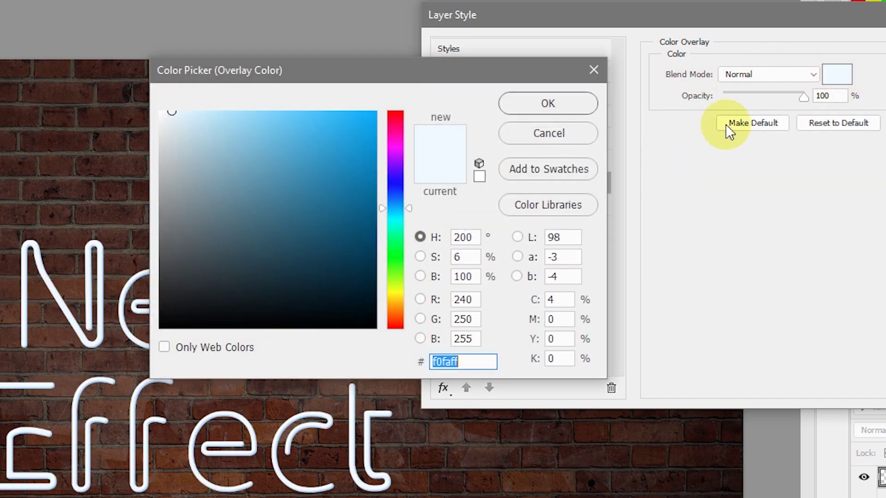
pyautogui.click(480, 363)
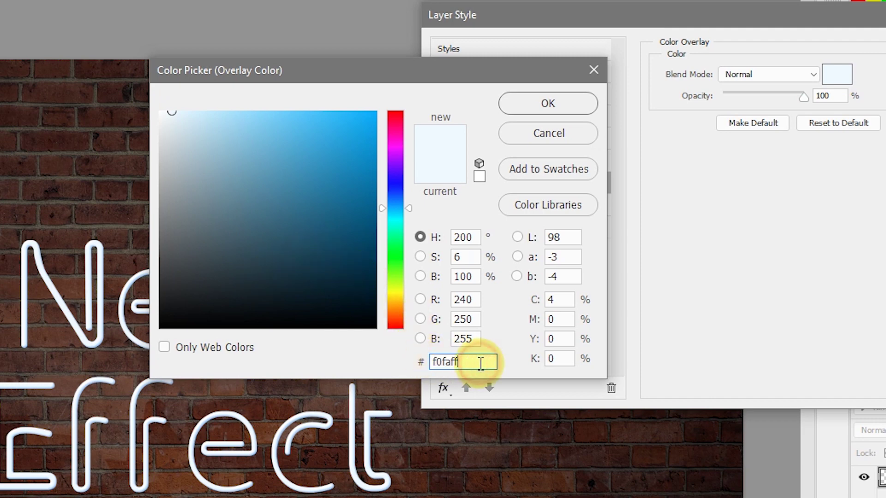
pyautogui.moveTo(480, 362); pyautogui.dragTo(402, 366)
pyautogui.click(480, 363)
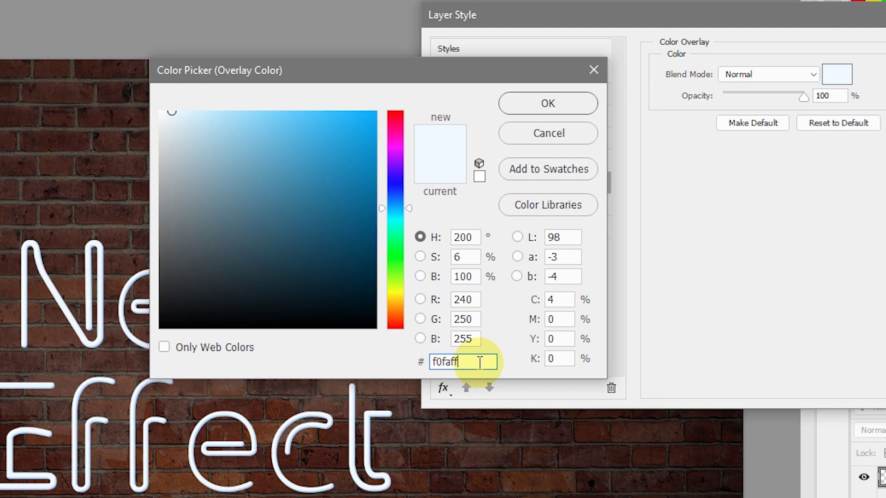
pyautogui.click(559, 104)
pyautogui.click(821, 97)
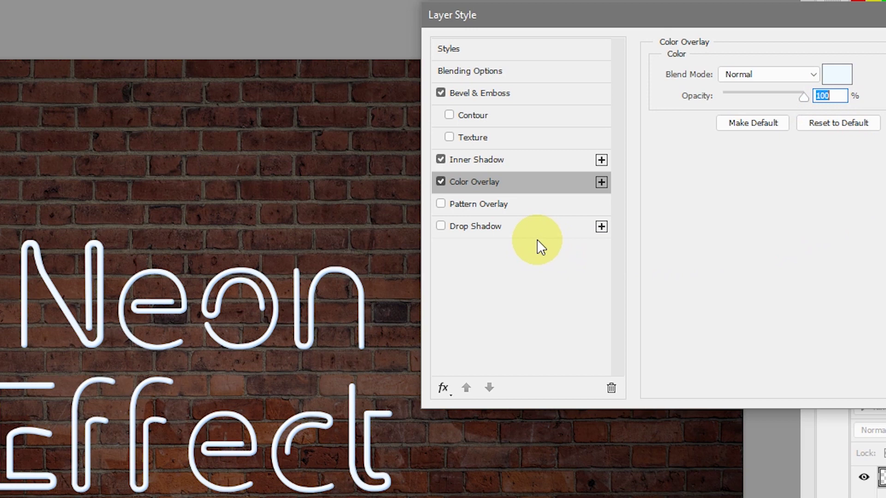
pyautogui.click(521, 228)
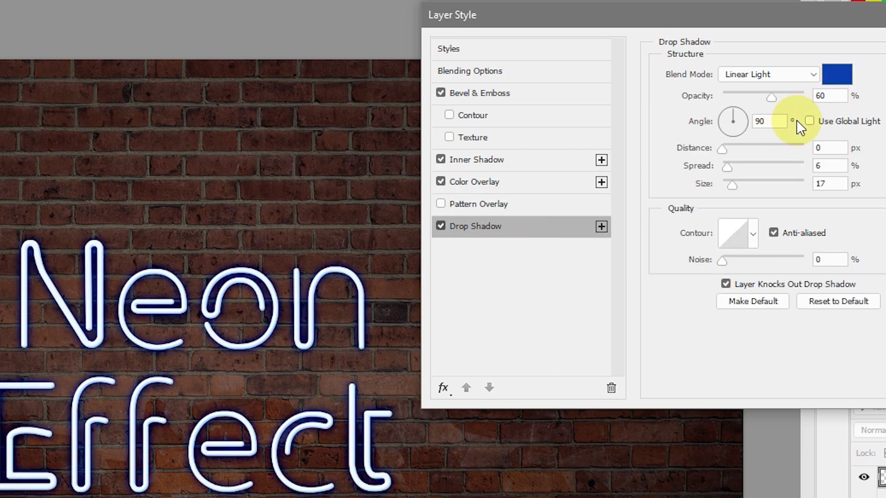
# Step: Keep the drop shadow on Linear Light and give it the dark blue colour 073faf
pyautogui.click(769, 74)
pyautogui.click(768, 74)
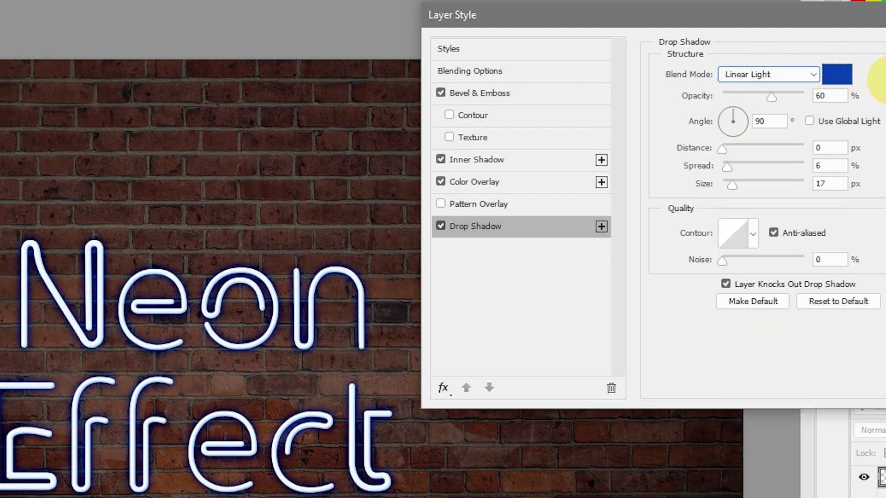
pyautogui.click(837, 76)
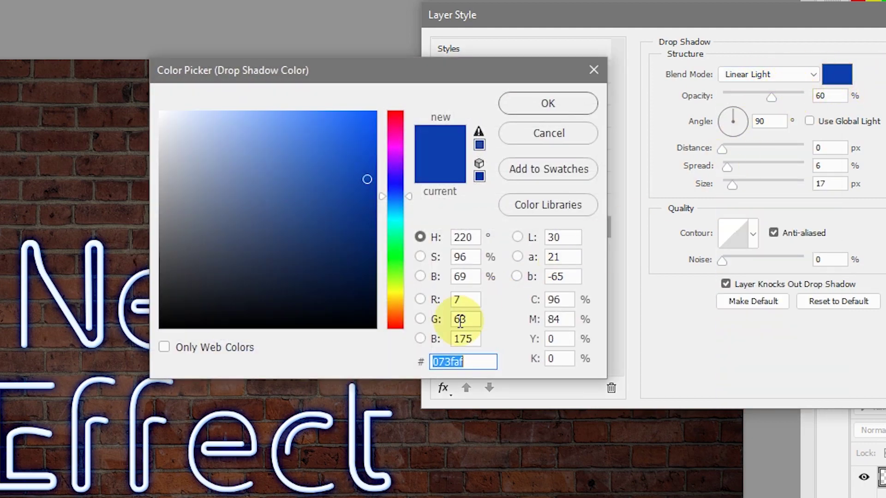
pyautogui.moveTo(491, 362); pyautogui.dragTo(444, 361)
pyautogui.click(485, 361)
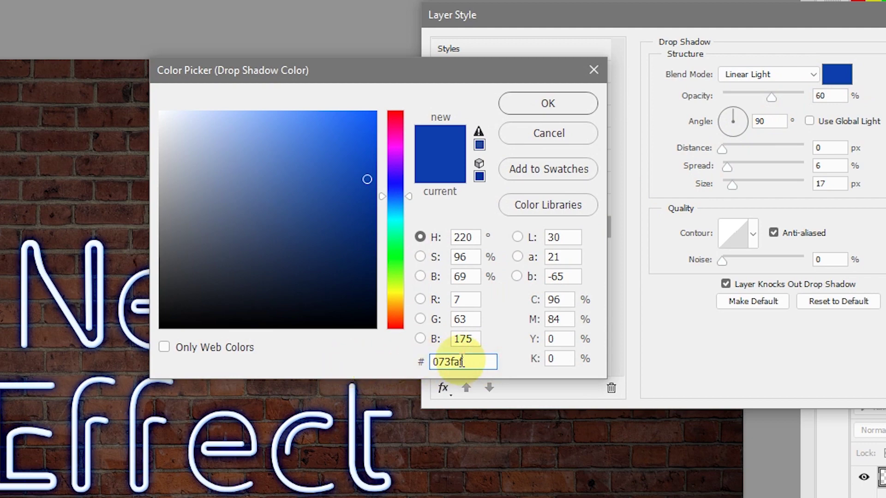
pyautogui.click(530, 104)
# Step: Set the shadow to 60% opacity, 90° angle, 0 px distance, 6% spread and 17 px size
pyautogui.doubleClick(829, 96)
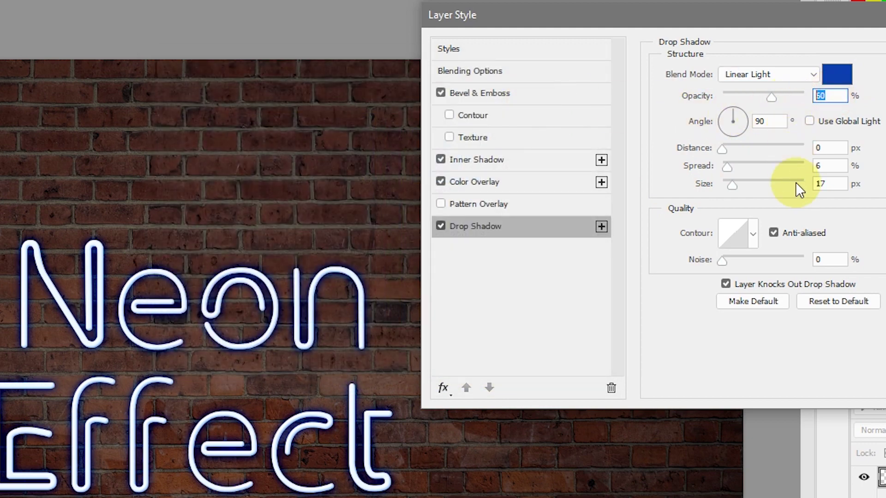
pyautogui.doubleClick(771, 121)
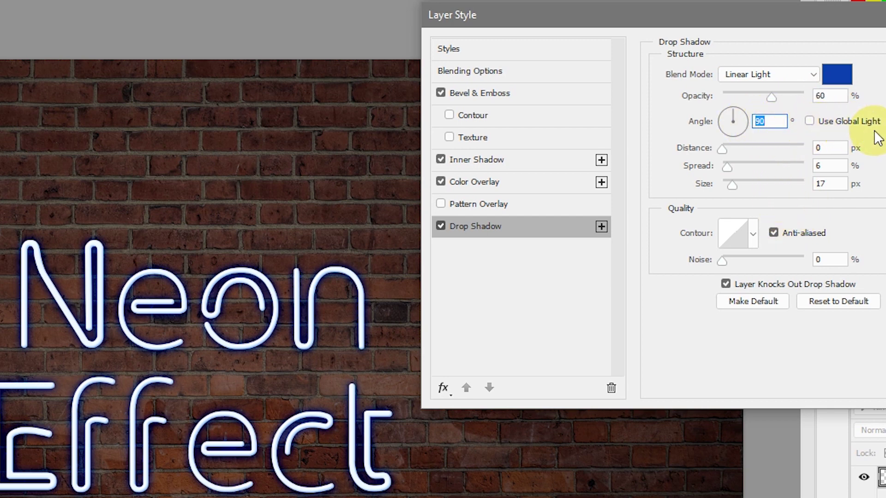
pyautogui.click(831, 148)
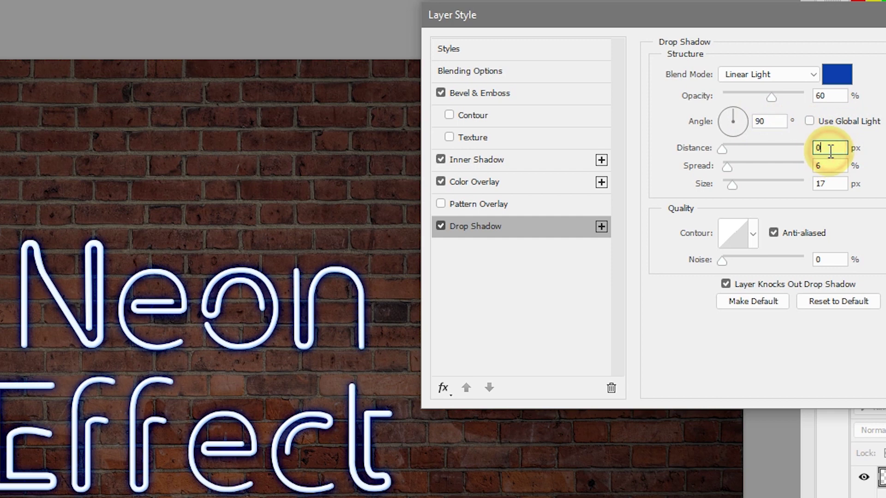
pyautogui.click(824, 167)
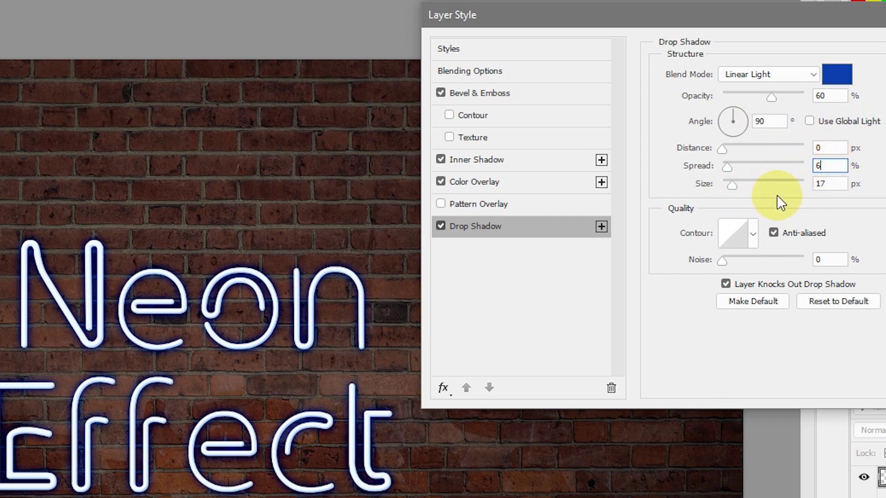
pyautogui.doubleClick(828, 184)
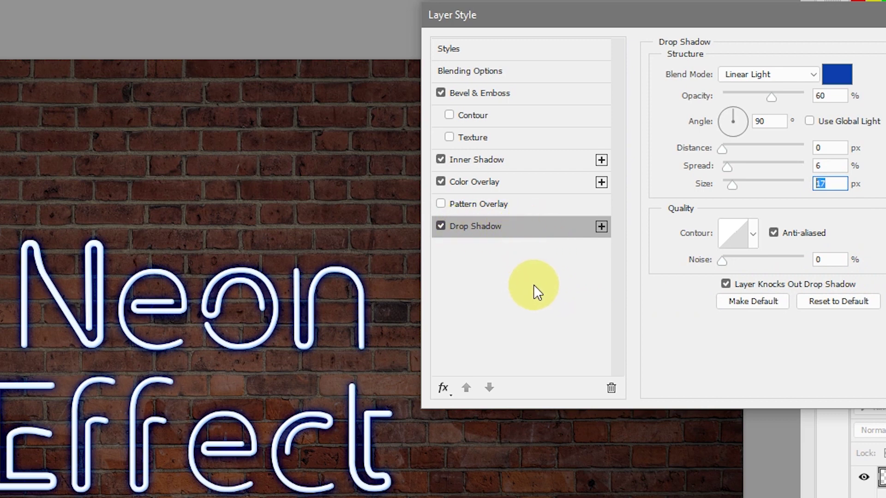
# Step: Duplicate the drop shadow and give the copy the light-blue colour b5ceff
pyautogui.click(601, 227)
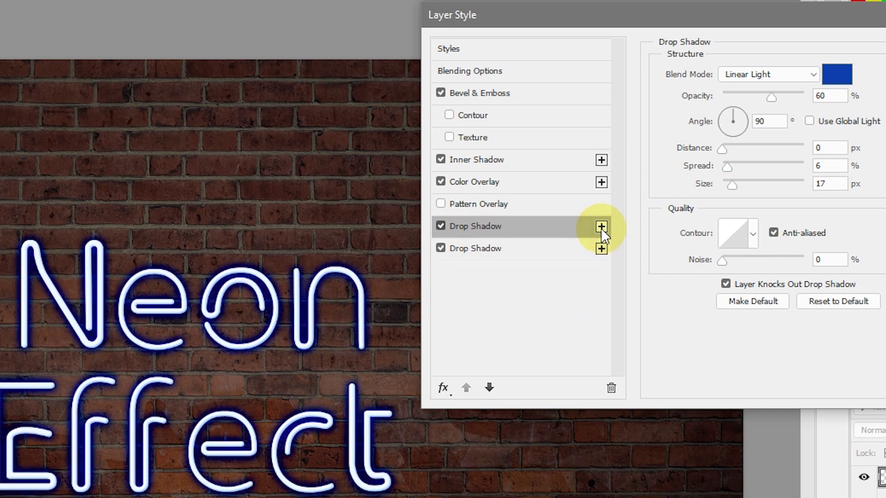
pyautogui.click(526, 251)
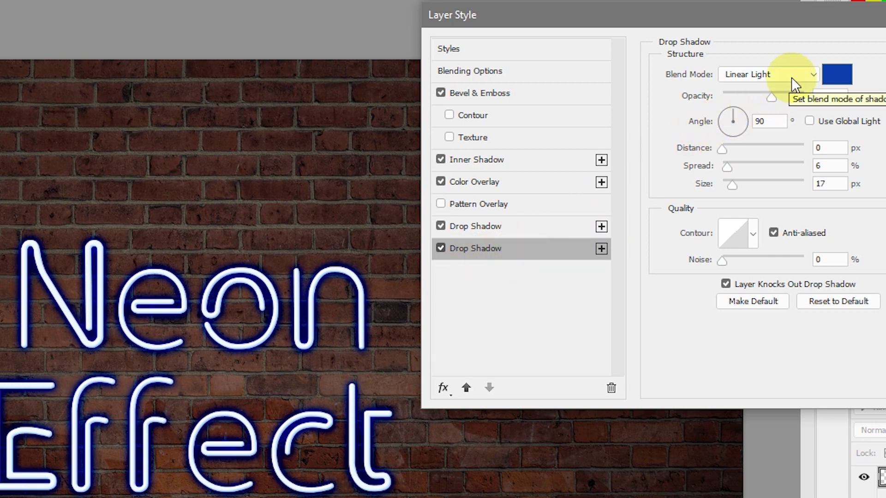
pyautogui.click(837, 74)
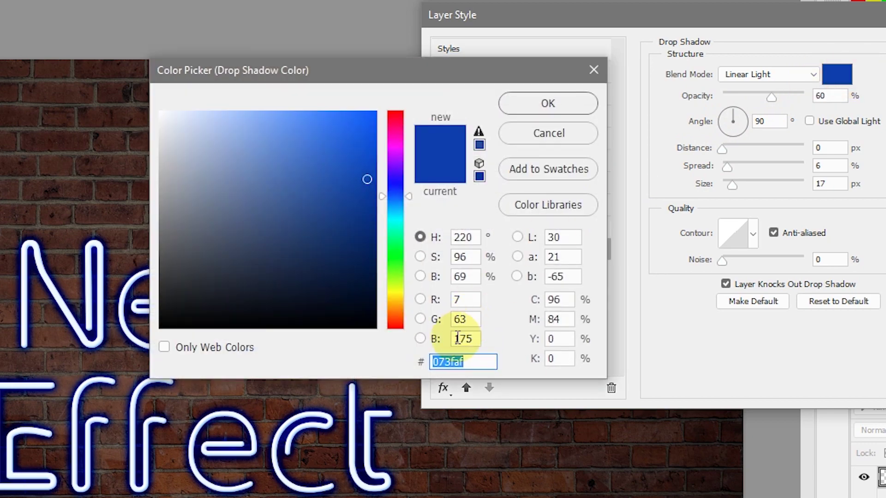
pyautogui.write('b')
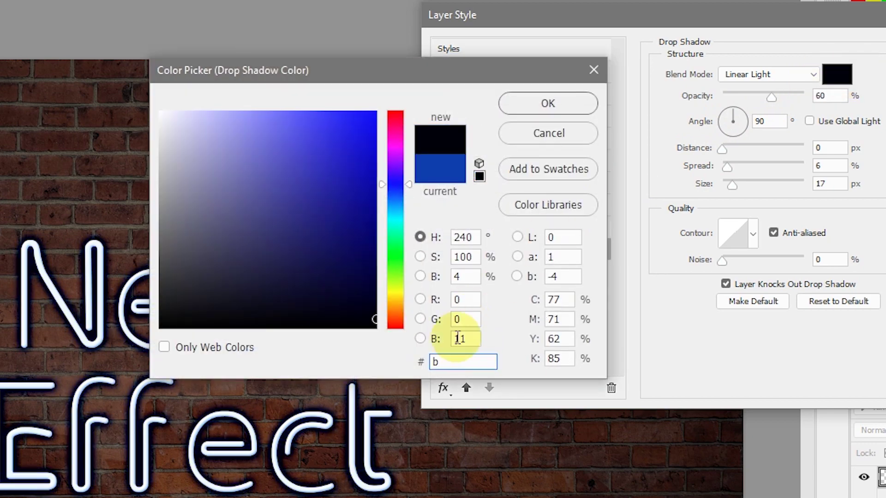
pyautogui.write('5ceff')
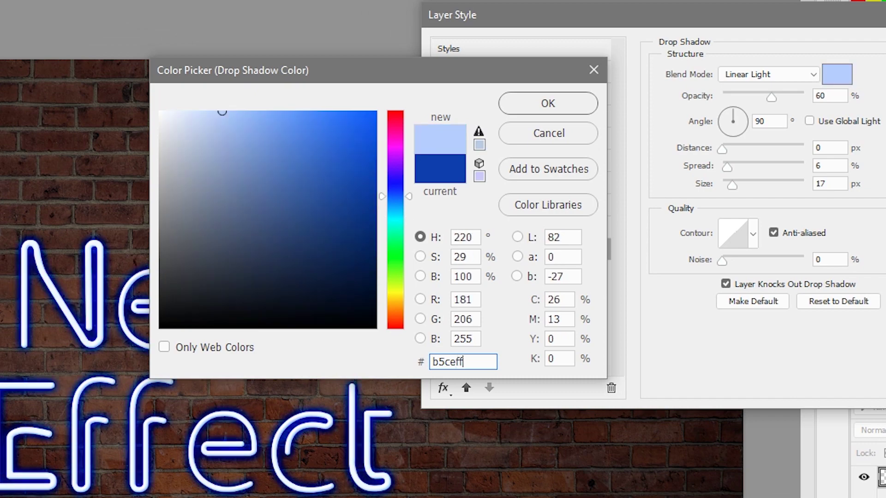
pyautogui.click(566, 103)
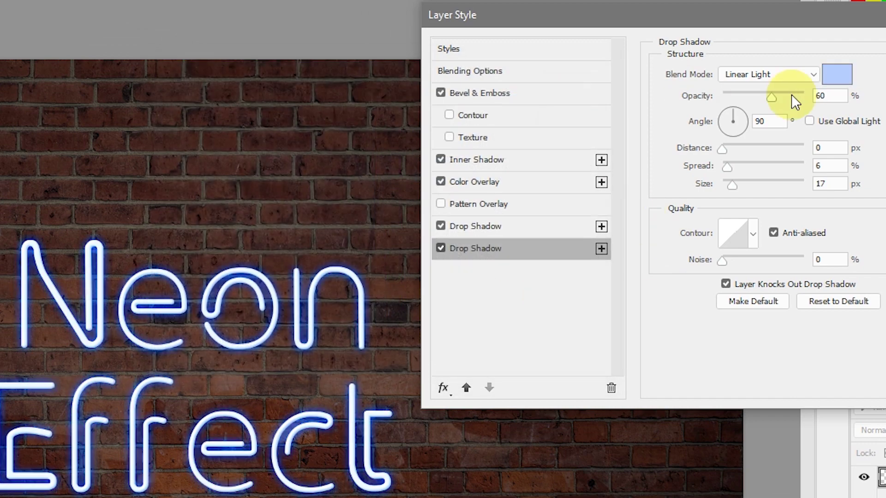
# Step: Set the second shadow to 50% opacity, 9% spread and 28 px size
pyautogui.doubleClick(819, 96)
pyautogui.write('50')
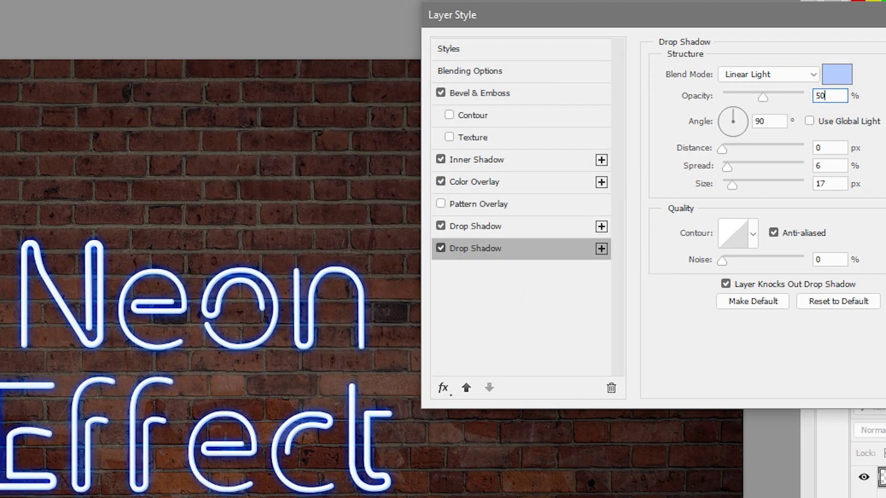
pyautogui.doubleClick(769, 120)
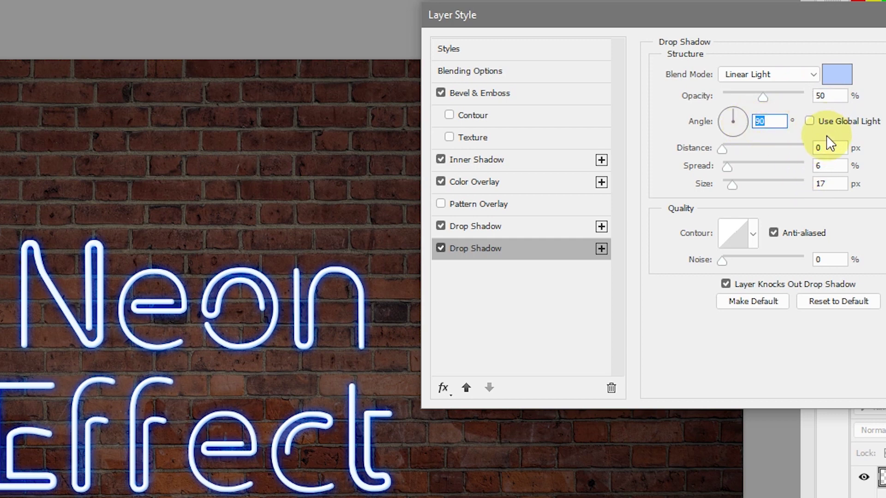
pyautogui.click(822, 148)
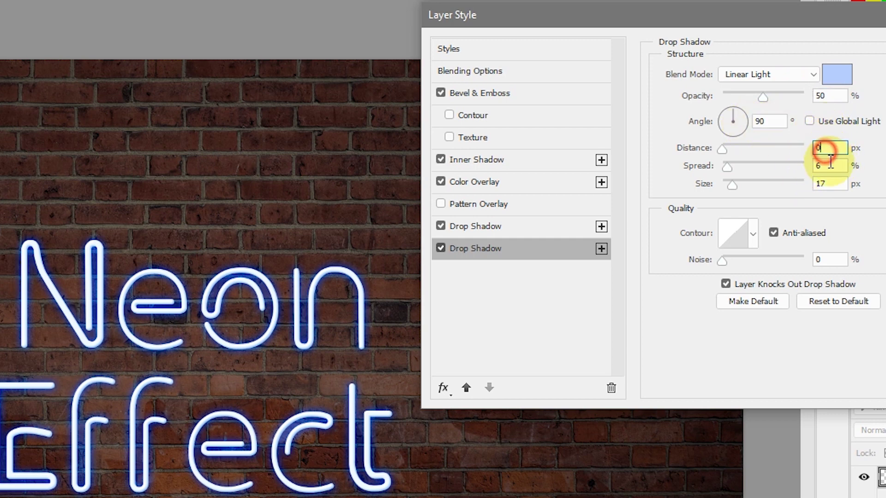
pyautogui.doubleClick(831, 165)
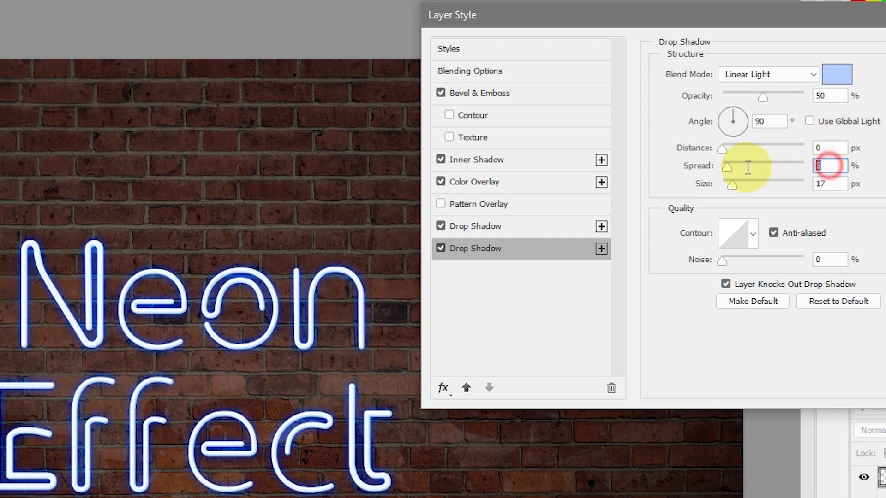
pyautogui.write('9')
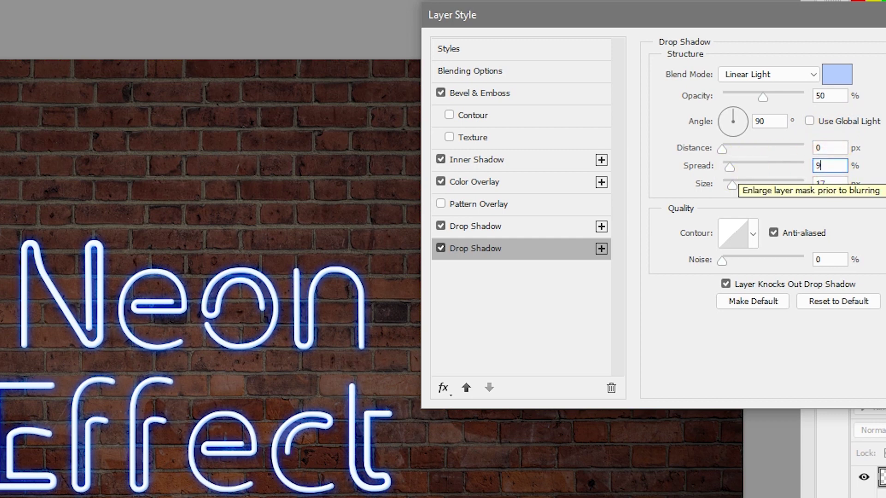
pyautogui.doubleClick(826, 183)
pyautogui.write('28')
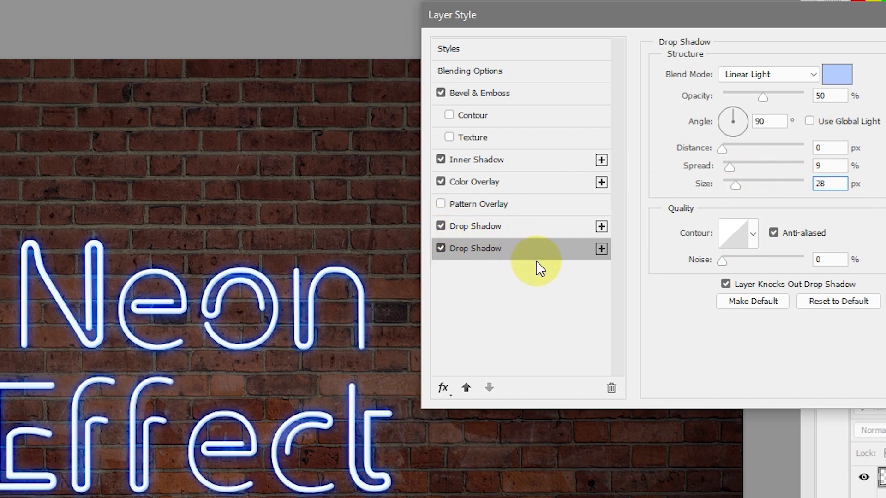
# Step: Add a third Linear Light drop shadow coloured bright blue #2669ee
pyautogui.click(601, 249)
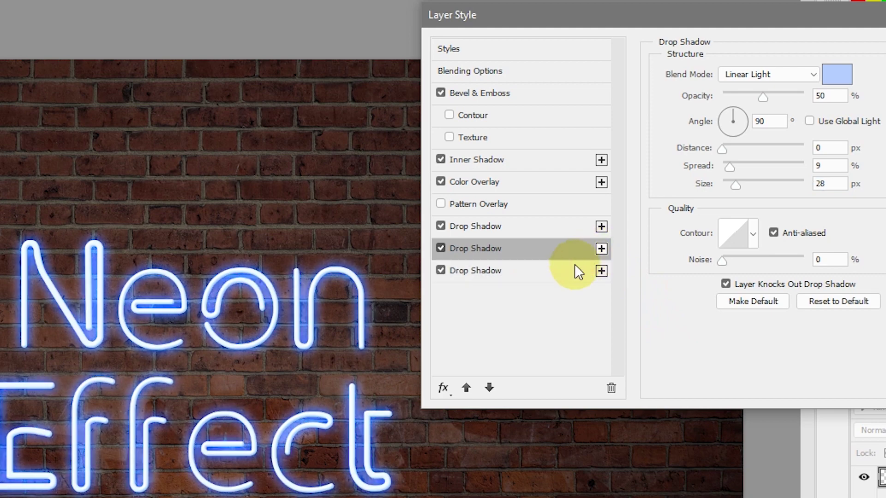
pyautogui.click(530, 276)
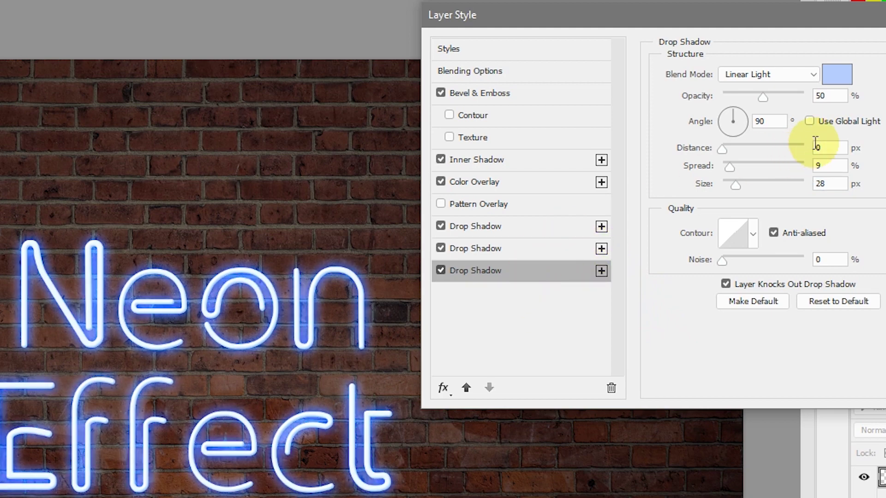
pyautogui.click(799, 73)
pyautogui.click(800, 73)
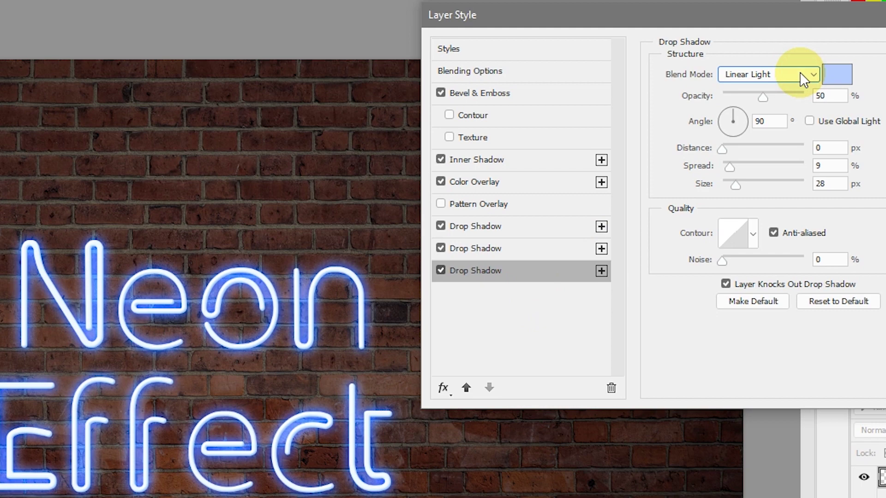
pyautogui.click(844, 74)
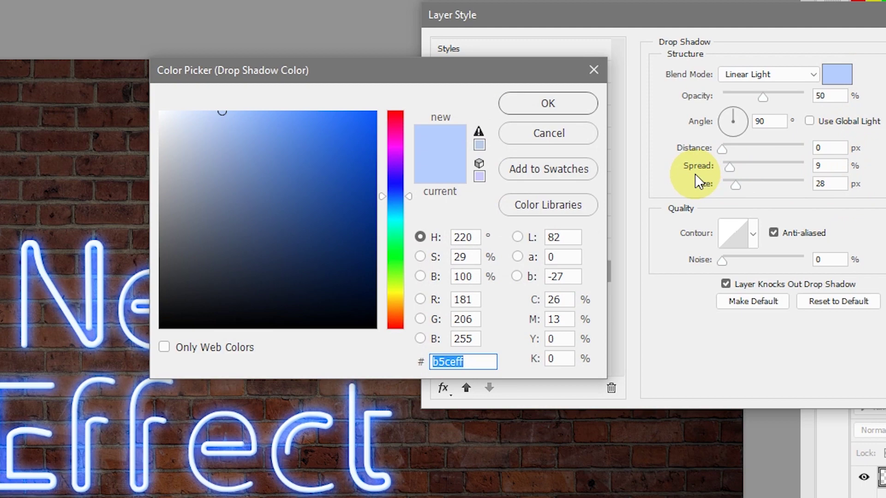
pyautogui.write('266')
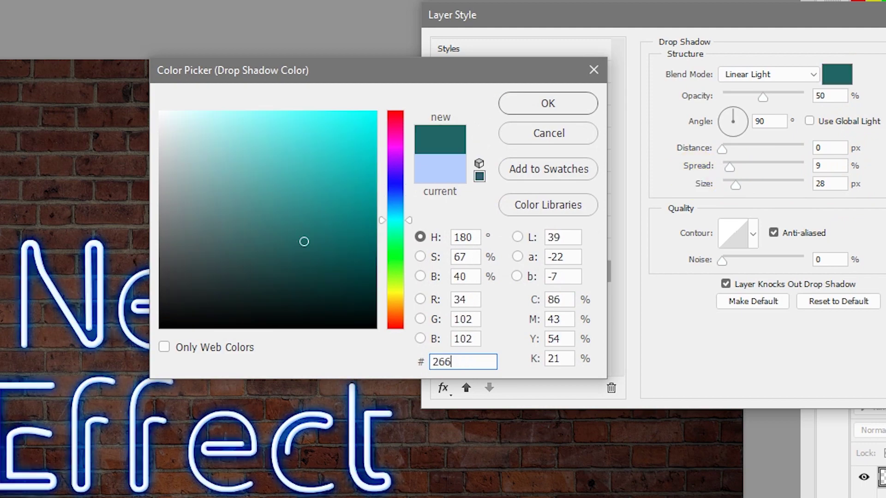
pyautogui.write('9ee')
pyautogui.click(563, 101)
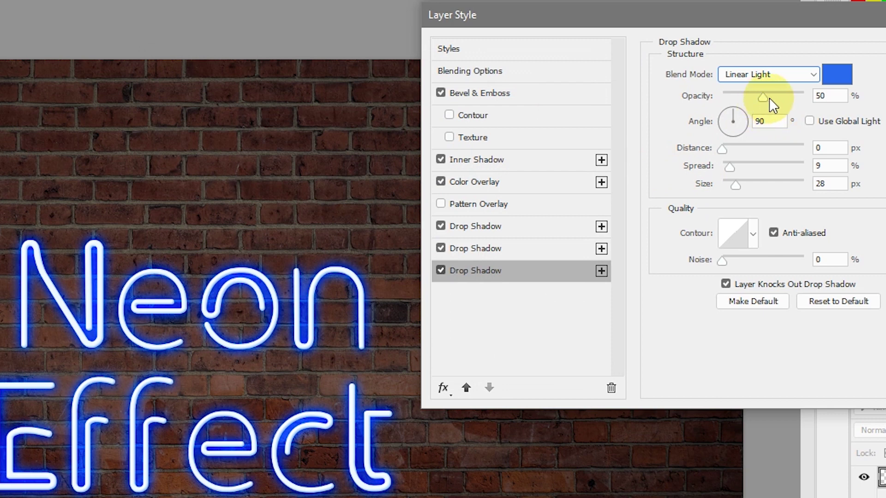
# Step: Give the third shadow 20% opacity, 35% spread and 100 px size, then duplicate it
pyautogui.doubleClick(828, 95)
pyautogui.write('20')
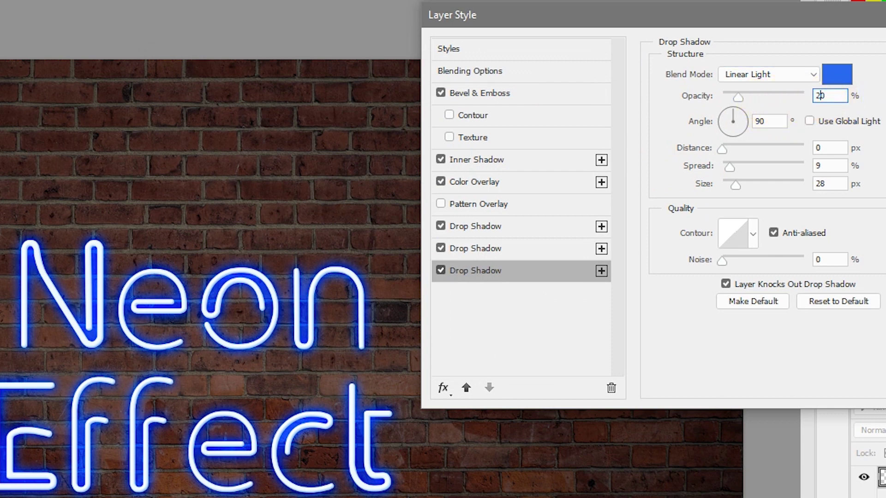
pyautogui.doubleClick(768, 121)
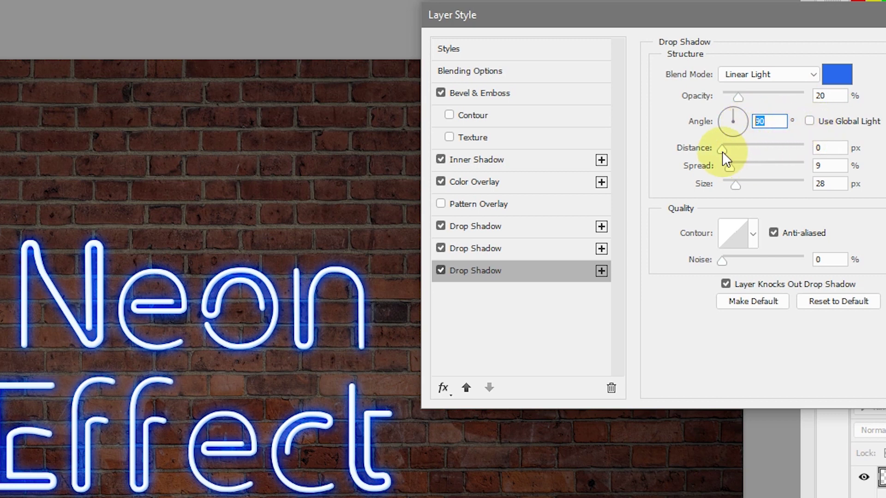
pyautogui.doubleClick(825, 166)
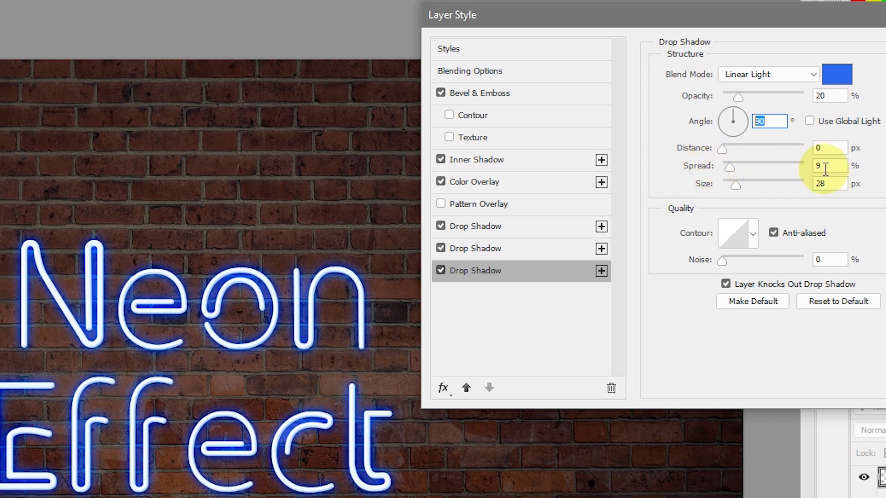
pyautogui.write('35')
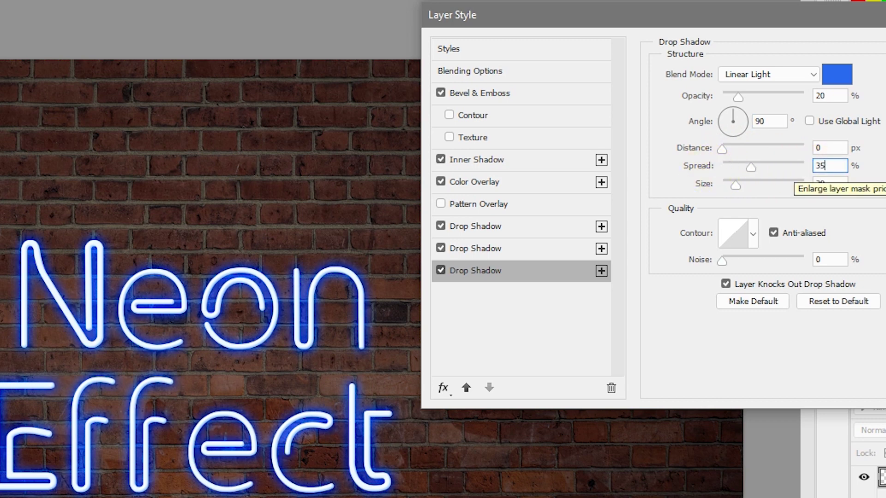
pyautogui.doubleClick(831, 184)
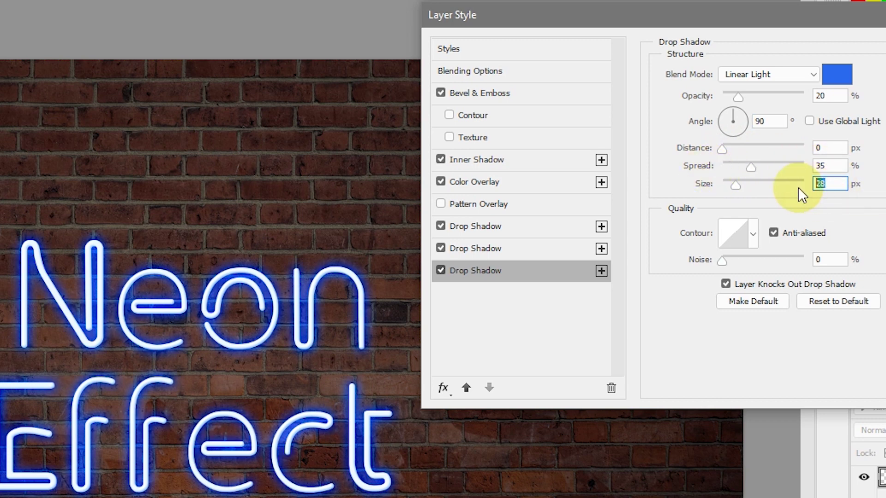
pyautogui.write('100')
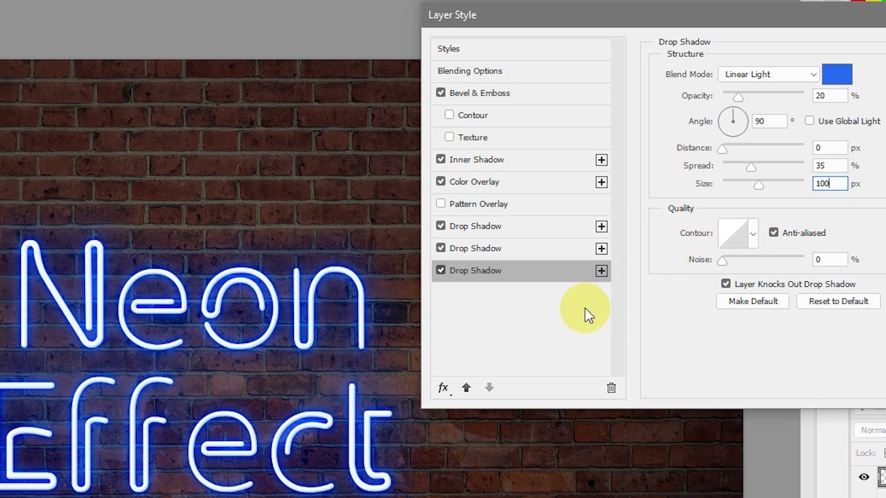
pyautogui.click(601, 271)
# Step: Switch the fourth drop shadow to Vivid Light with light blue colour #80d4ff
pyautogui.click(498, 290)
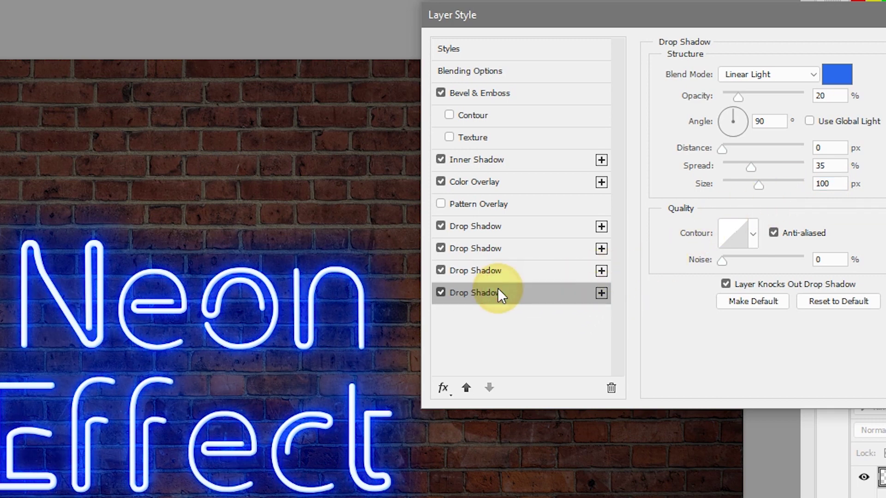
pyautogui.click(777, 73)
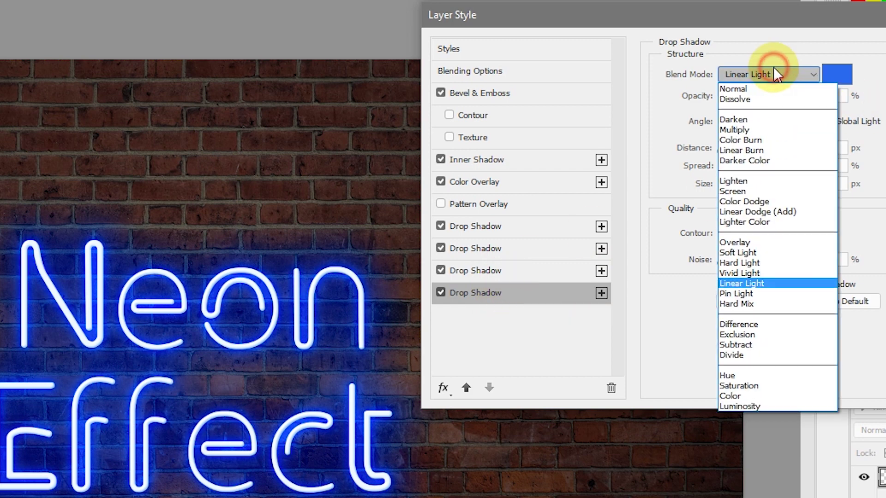
pyautogui.click(749, 273)
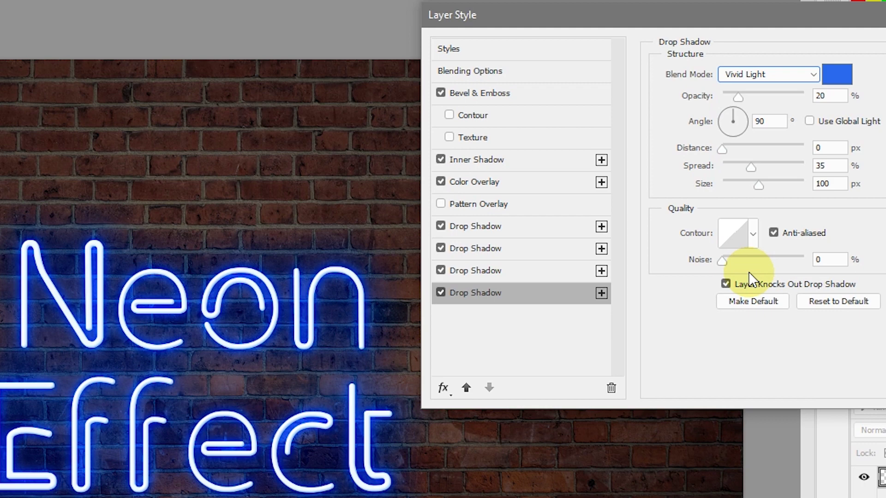
pyautogui.click(747, 150)
pyautogui.click(840, 75)
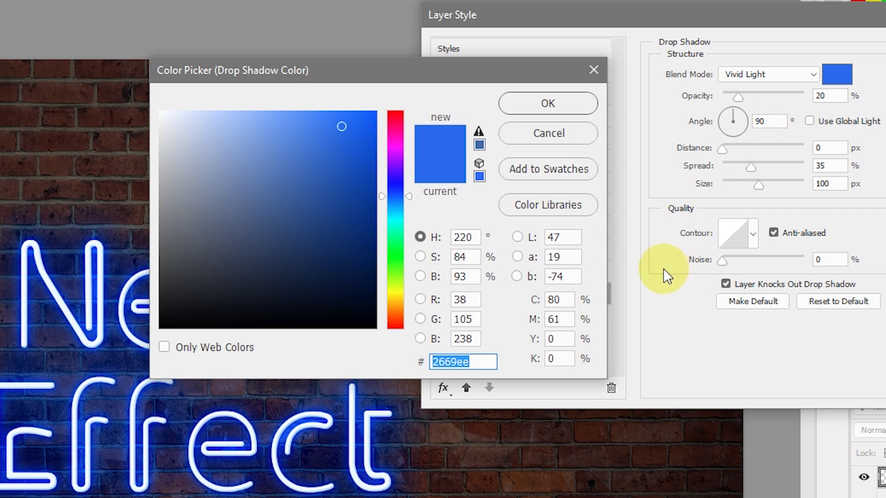
pyautogui.write('8')
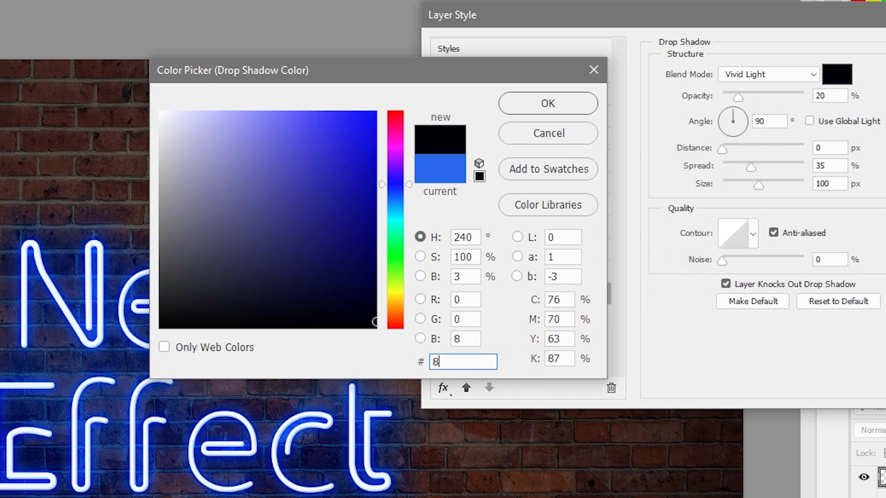
pyautogui.write('0d4ff')
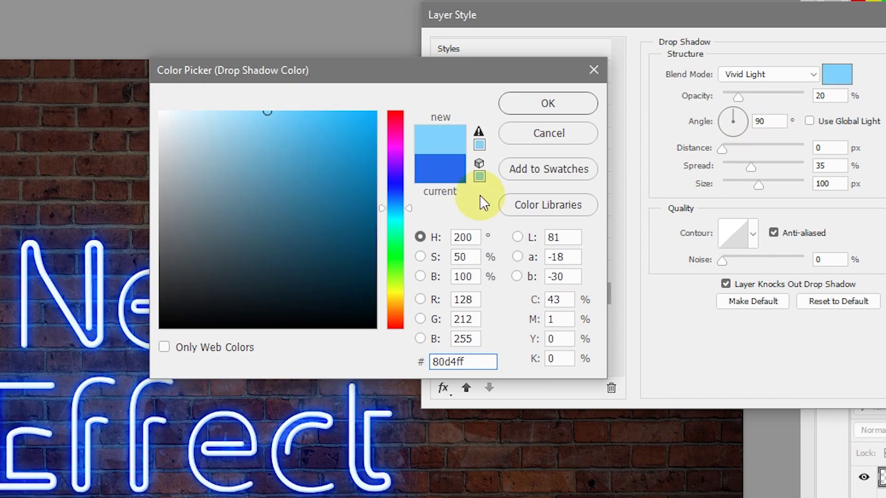
pyautogui.click(528, 105)
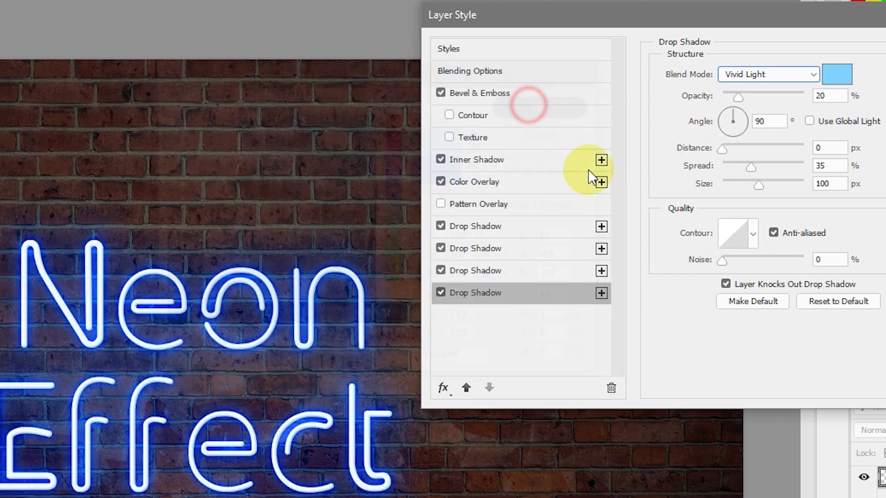
# Step: Set the fourth shadow to 50% opacity, 50% spread and 250 px size
pyautogui.doubleClick(825, 96)
pyautogui.write('50')
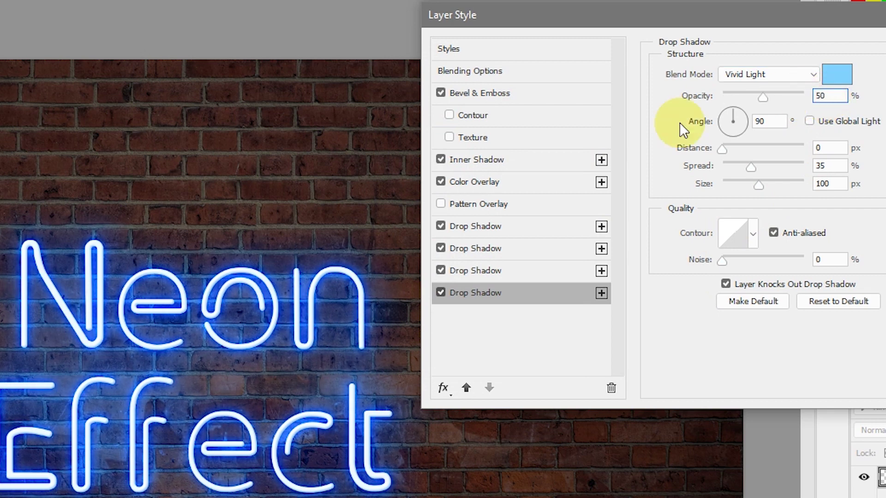
pyautogui.doubleClick(774, 121)
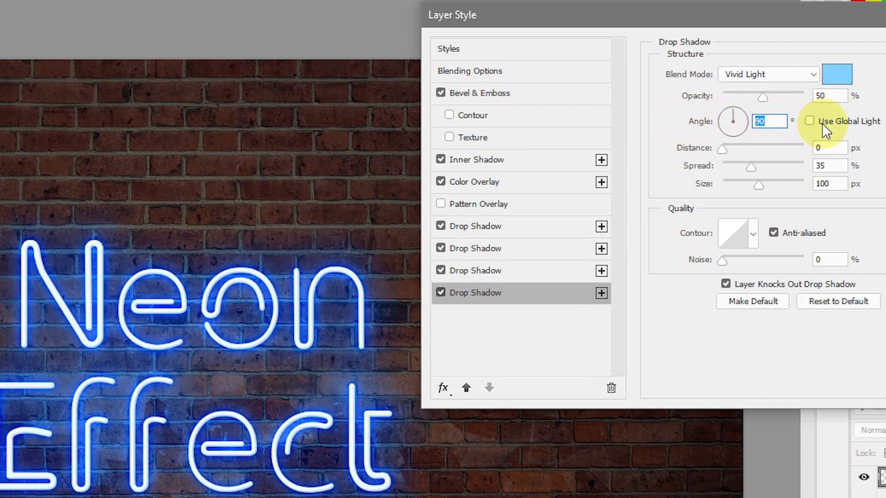
pyautogui.click(833, 146)
pyautogui.doubleClick(833, 166)
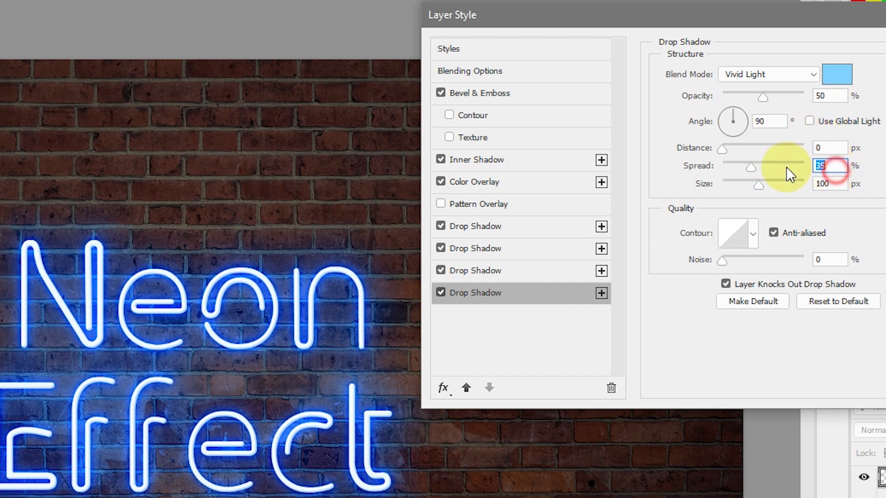
pyautogui.write('50')
pyautogui.click(832, 184)
pyautogui.doubleClick(832, 183)
pyautogui.write('250')
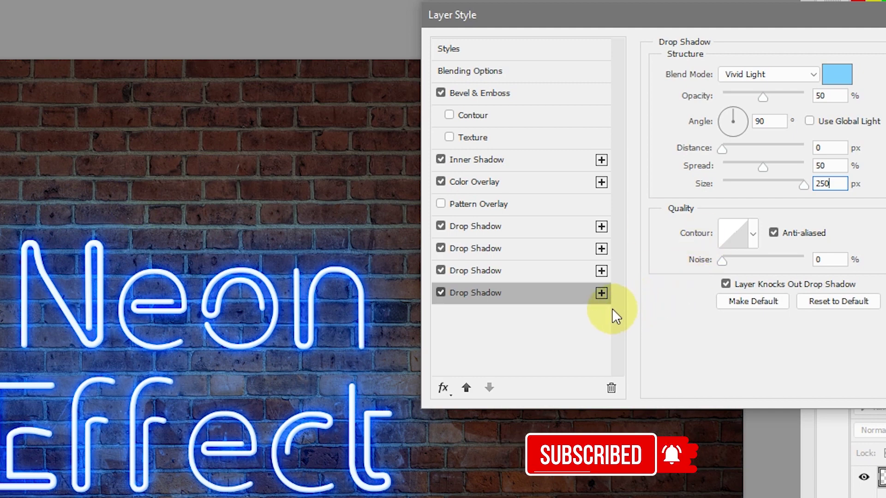
# Step: Add a fifth drop shadow set to Linear Light with dark grey colour #1a1a1a
pyautogui.click(605, 296)
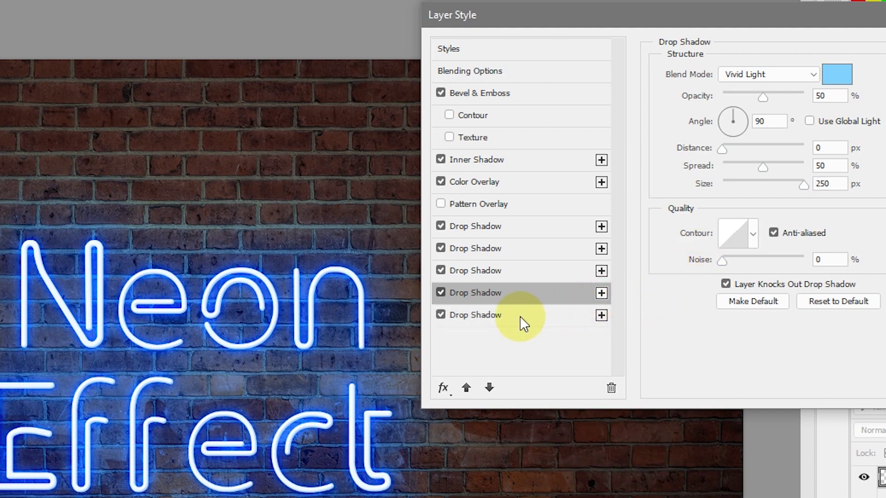
pyautogui.click(520, 317)
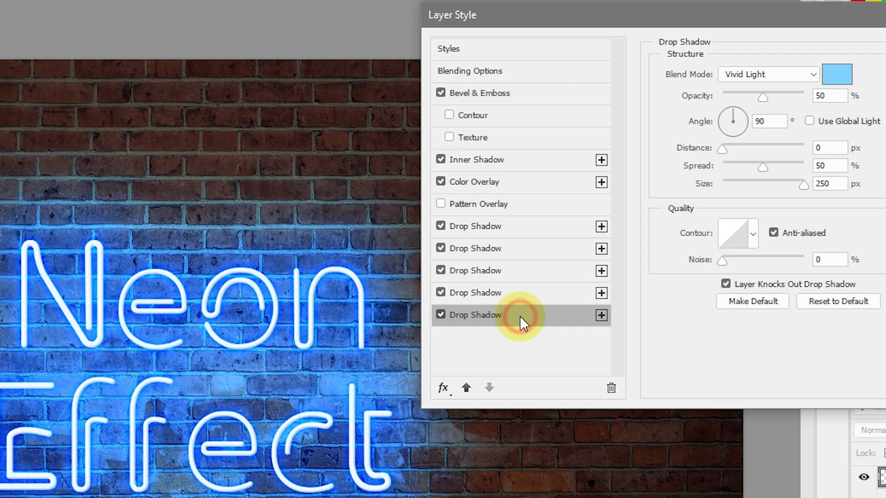
pyautogui.click(741, 73)
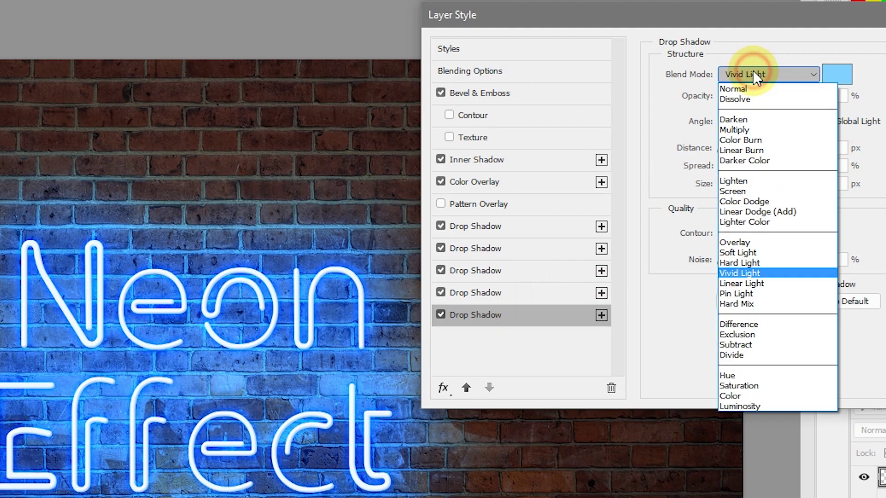
pyautogui.click(738, 284)
pyautogui.click(833, 79)
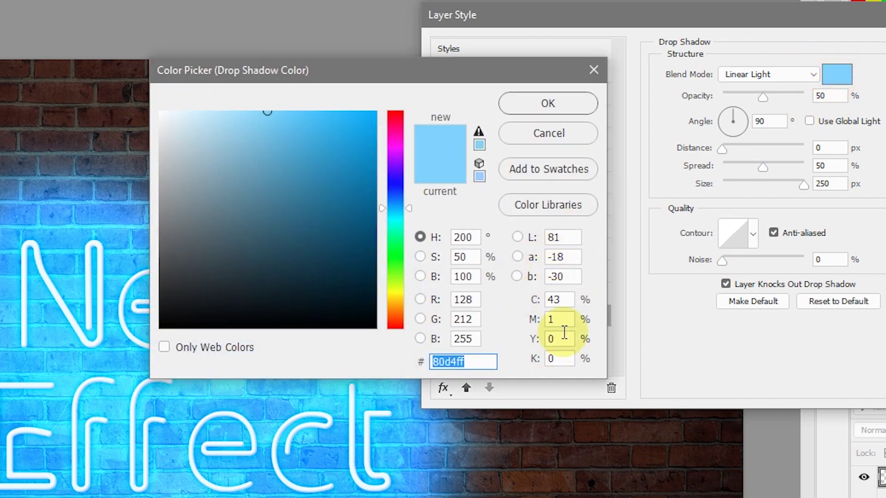
pyautogui.write('1a1a1a')
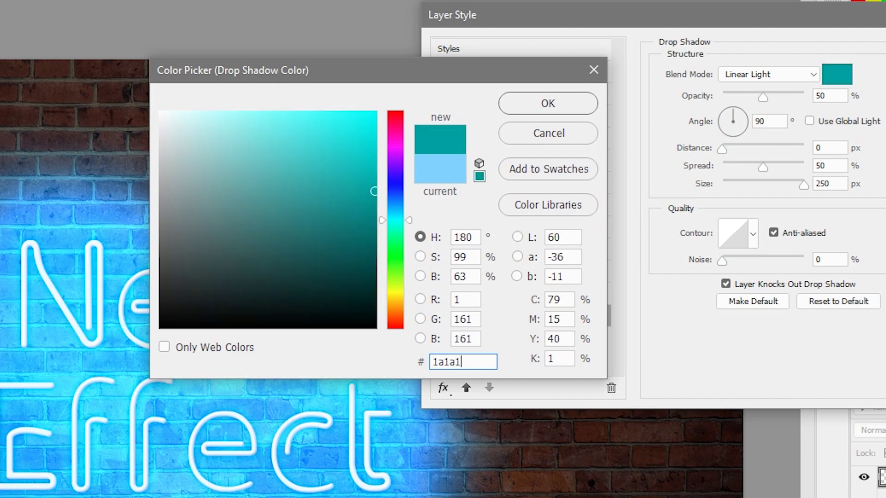
pyautogui.click(570, 109)
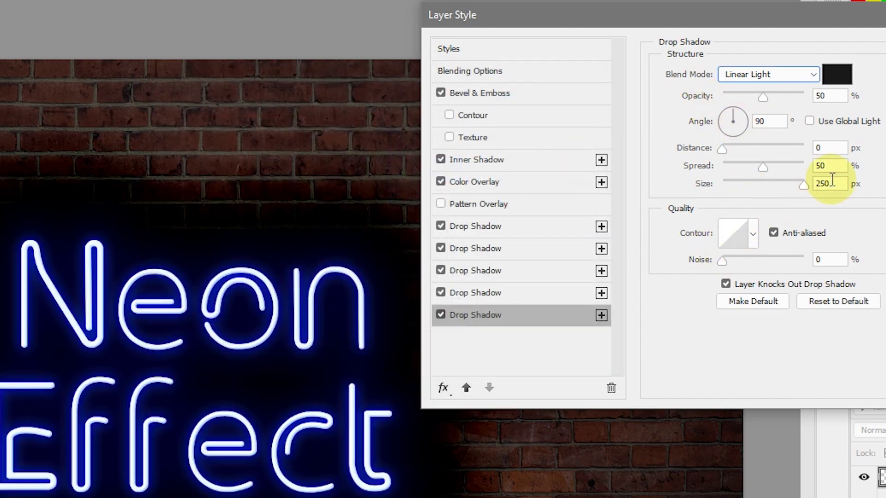
# Step: Give the fifth shadow 40% opacity, 20 px distance, 0% spread and 15 px size
pyautogui.doubleClick(826, 96)
pyautogui.write('40')
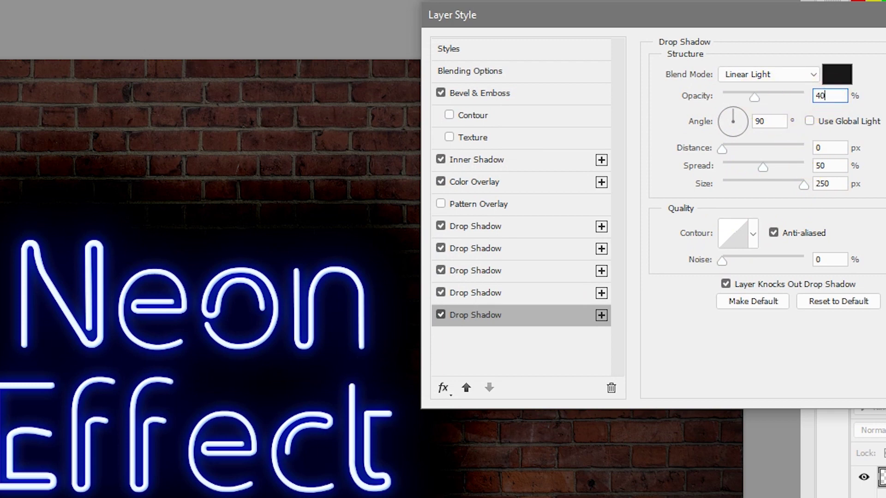
pyautogui.doubleClick(768, 122)
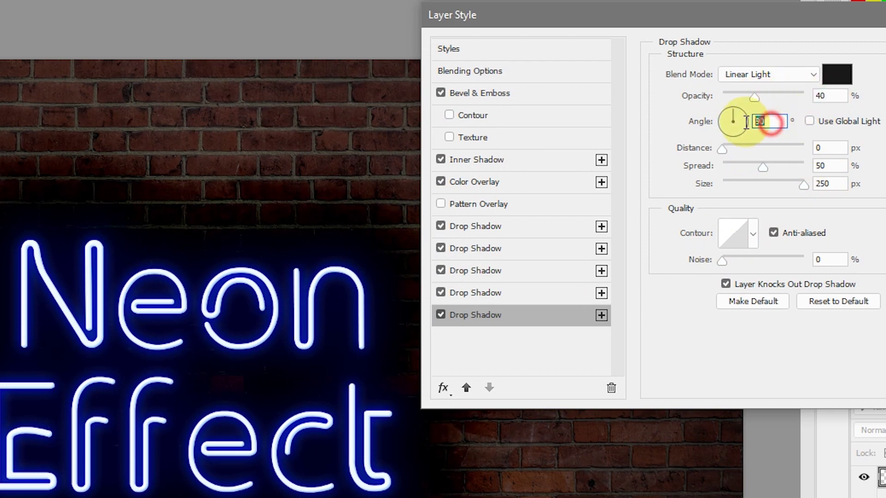
pyautogui.doubleClick(826, 147)
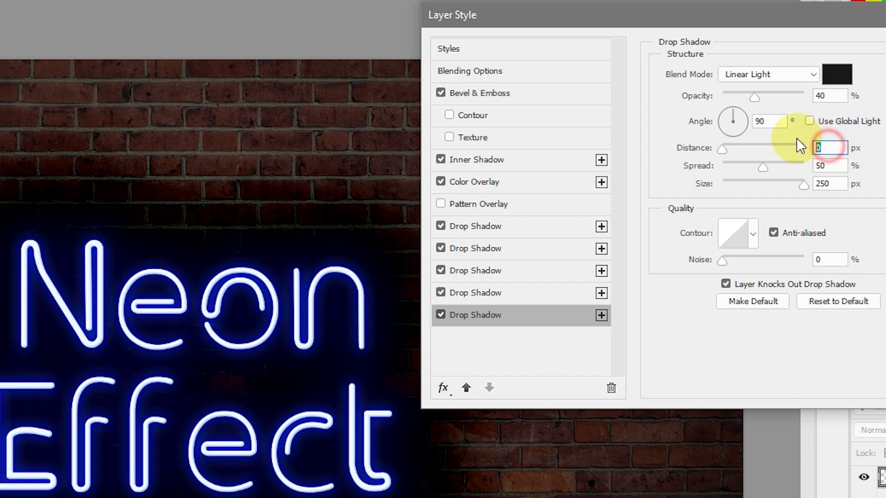
pyautogui.write('20')
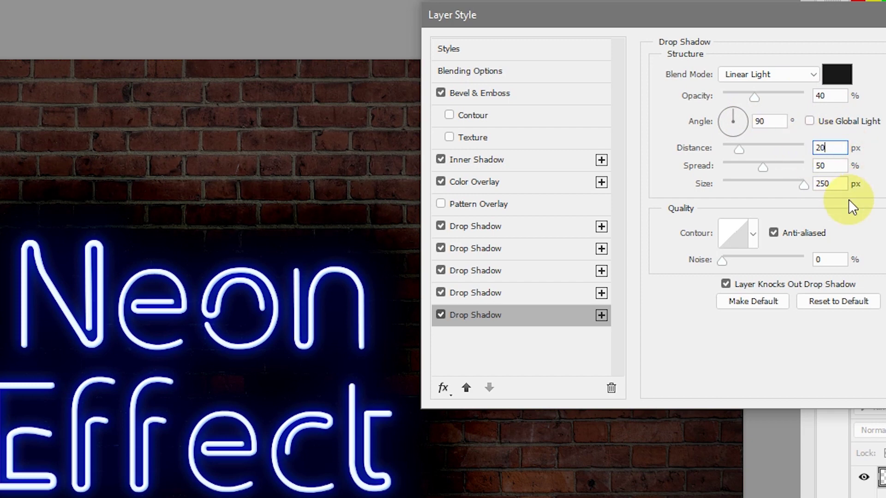
pyautogui.doubleClick(826, 165)
pyautogui.write('0')
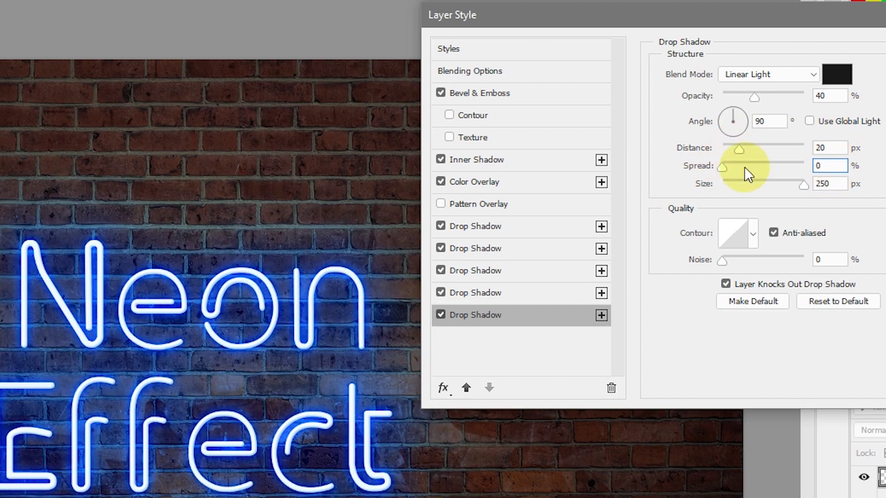
pyautogui.doubleClick(830, 184)
pyautogui.write('15')
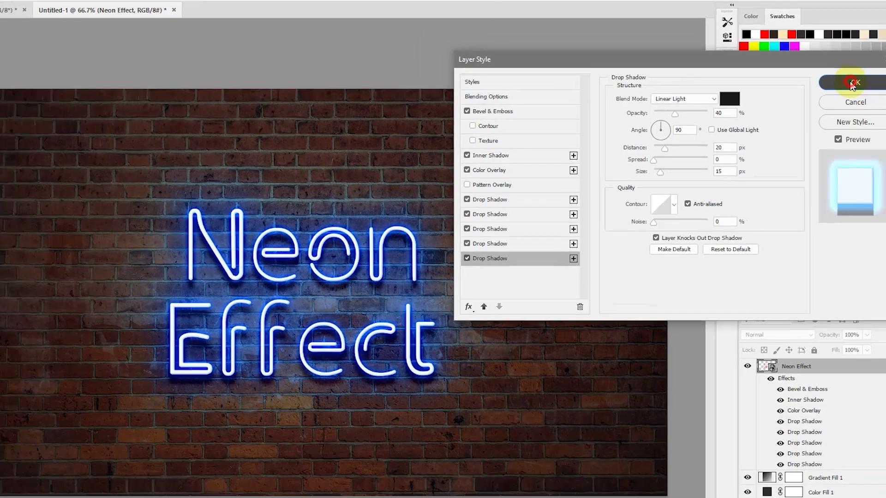
# Step: Apply the layer style, then select the Gradient Fill 1 layer
pyautogui.press('Return')
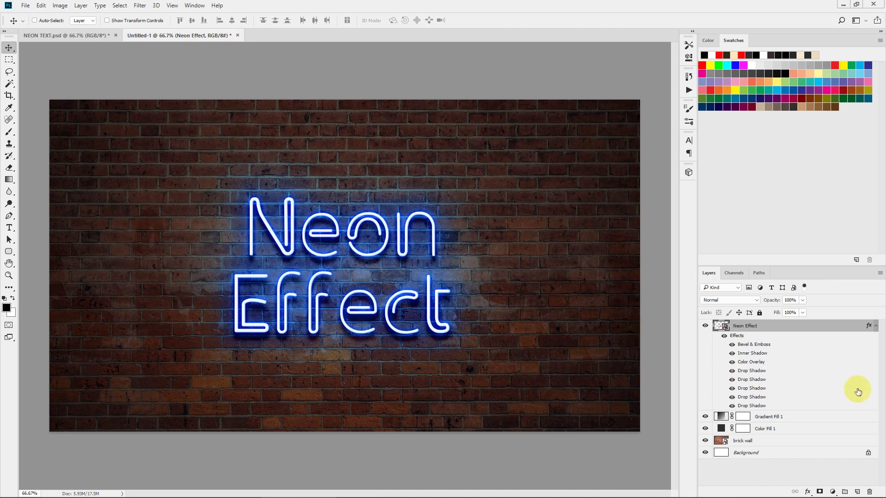
pyautogui.click(837, 416)
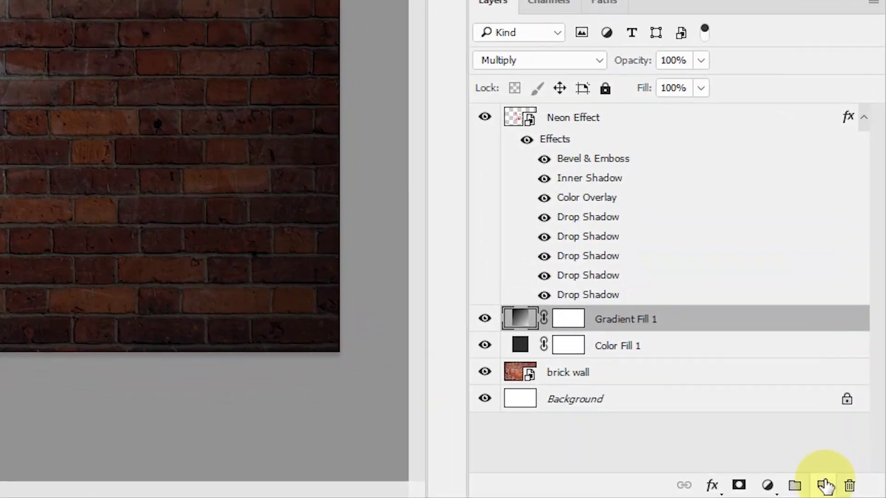
# Step: Create a new layer above Gradient Fill 1 and rename it 'wiring'
pyautogui.click(857, 492)
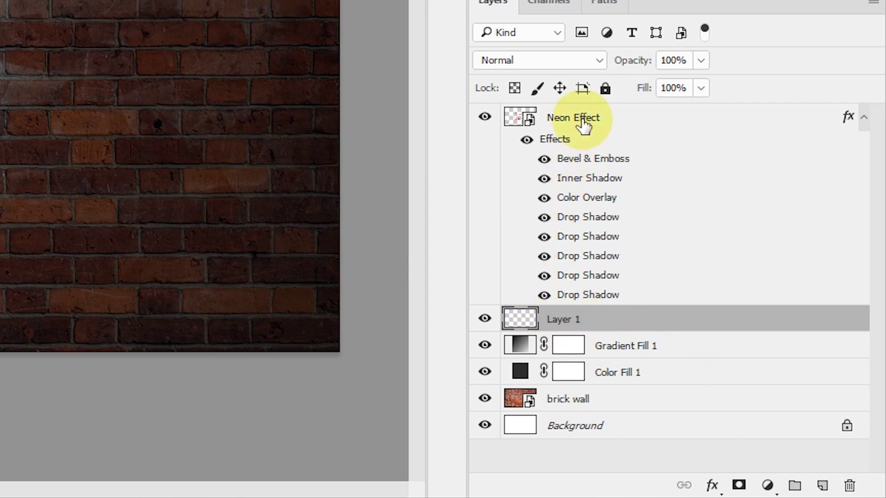
pyautogui.doubleClick(560, 319)
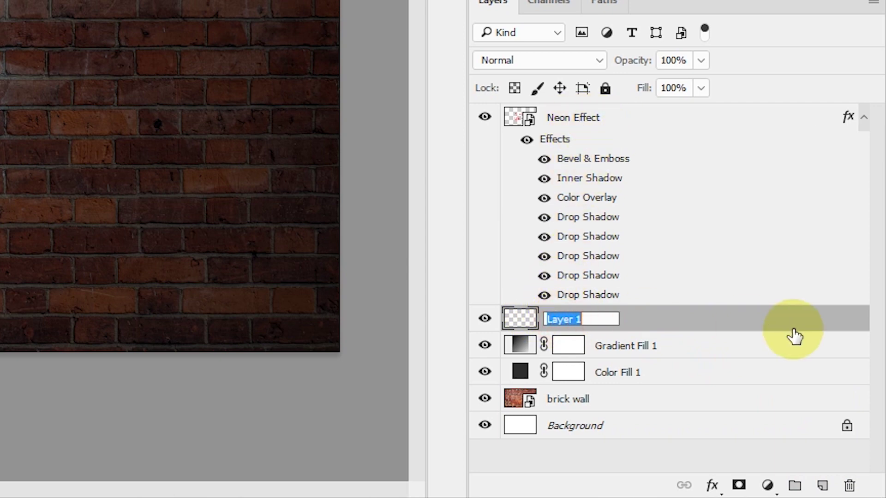
pyautogui.write('w')
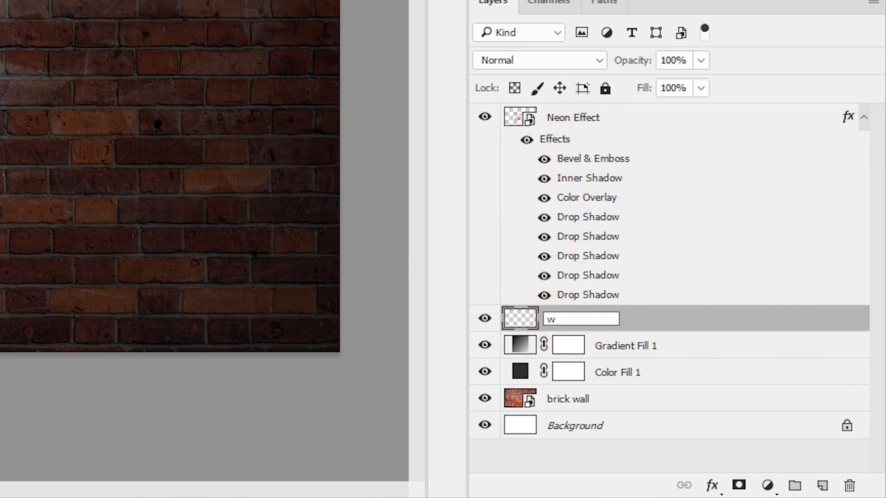
pyautogui.write('iring')
pyautogui.press('Return')
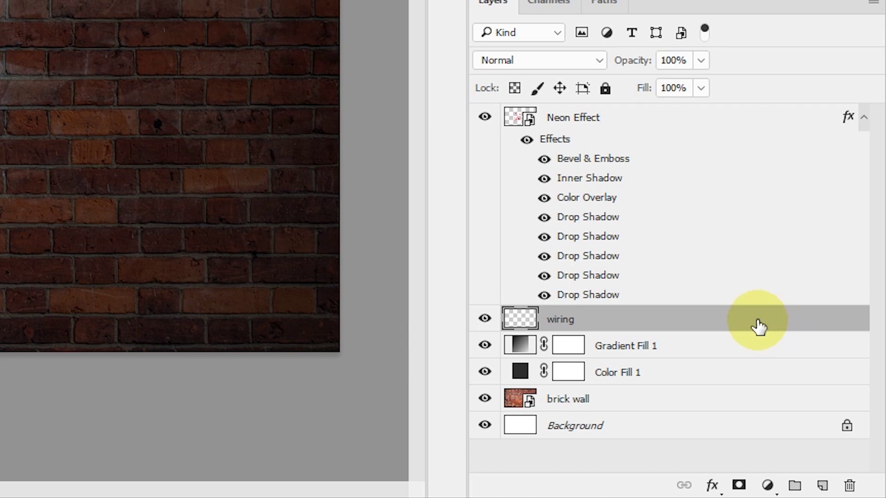
# Step: Enable Bevel & Emboss on wiring with 100% depth, 2 px size and 0 soften
pyautogui.rightClick(682, 317)
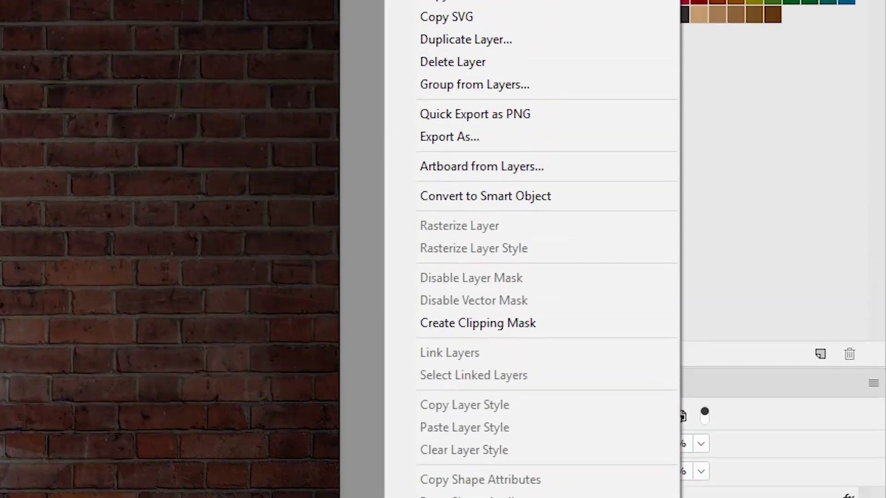
pyautogui.click(455, 79)
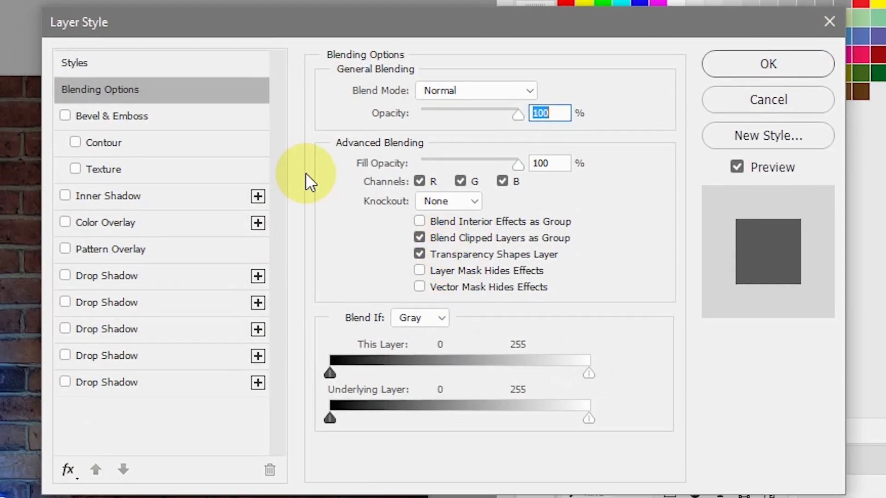
pyautogui.click(160, 113)
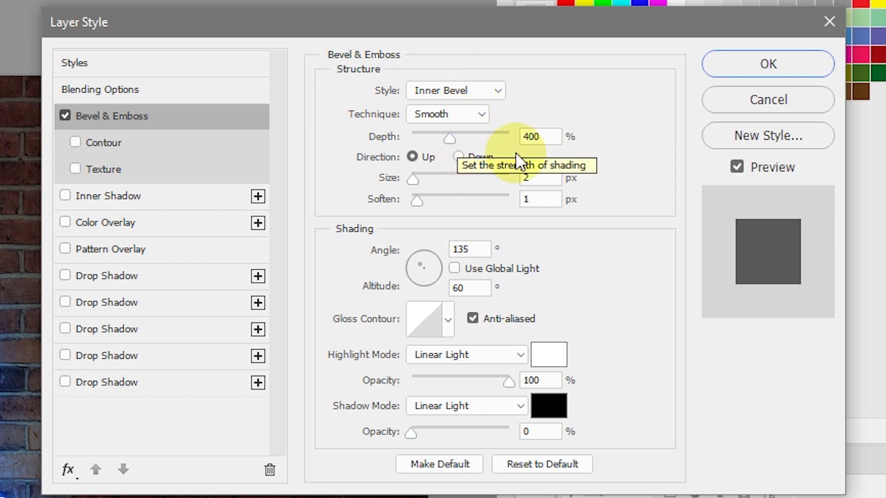
pyautogui.doubleClick(530, 136)
pyautogui.write('100')
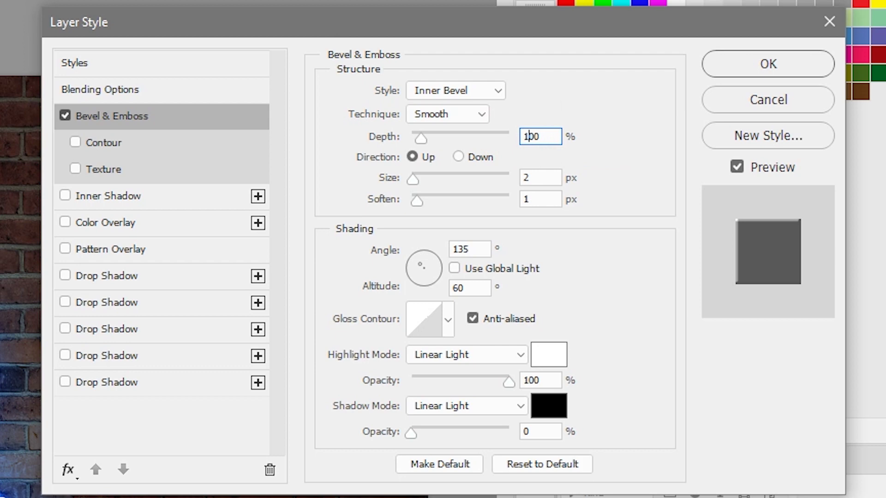
pyautogui.click(515, 138)
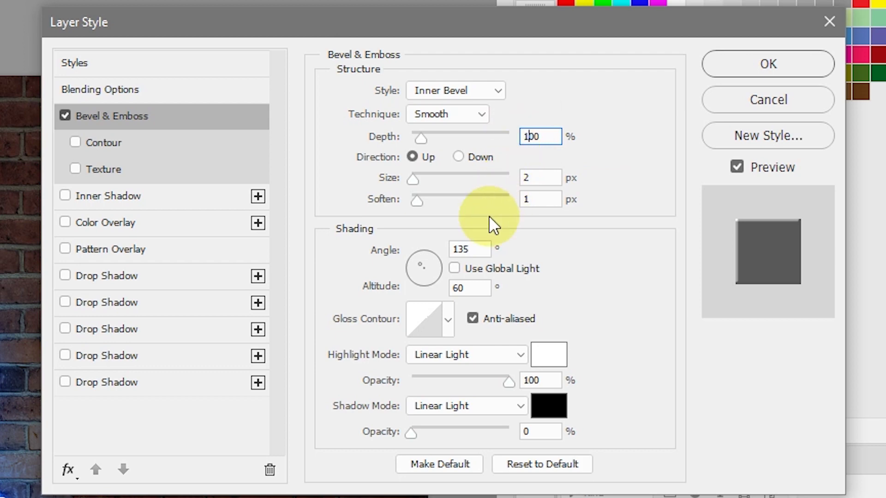
pyautogui.doubleClick(519, 180)
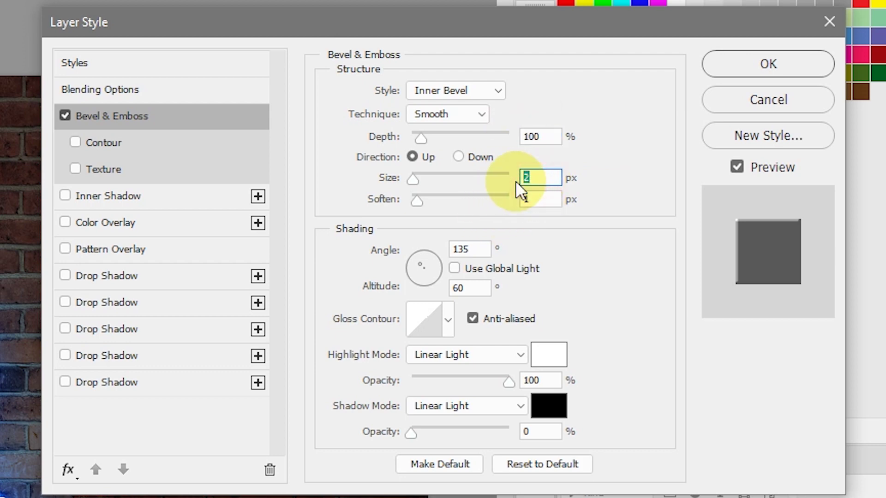
pyautogui.doubleClick(531, 199)
pyautogui.write('0')
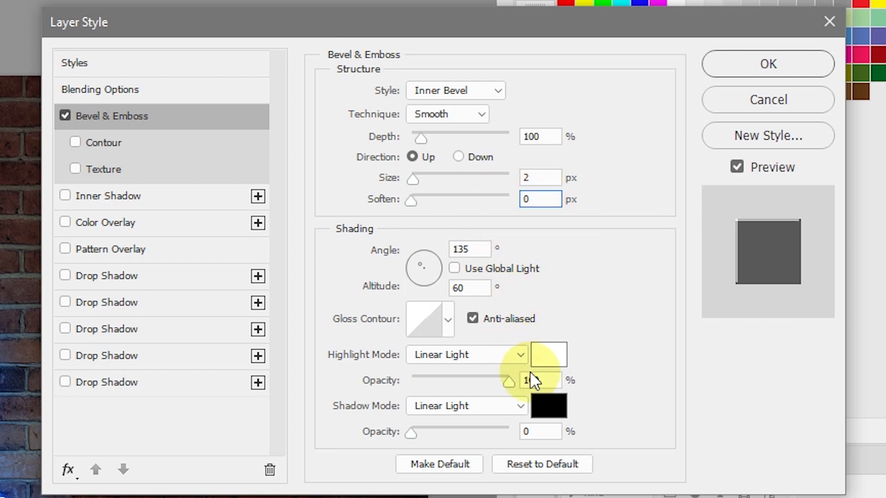
# Step: Keep the bevel's 135° angle, raise its shadow opacity to 100%, and enable Color Overlay
pyautogui.doubleClick(479, 249)
pyautogui.click(537, 272)
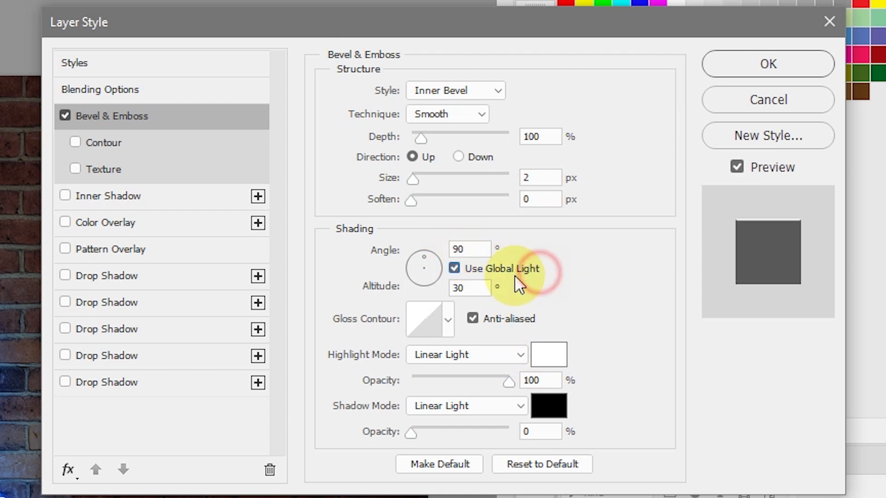
pyautogui.click(457, 268)
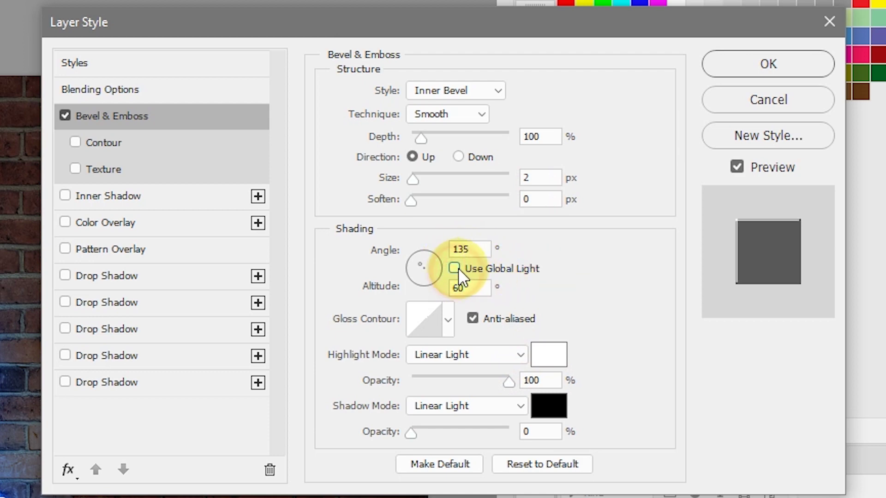
pyautogui.doubleClick(481, 289)
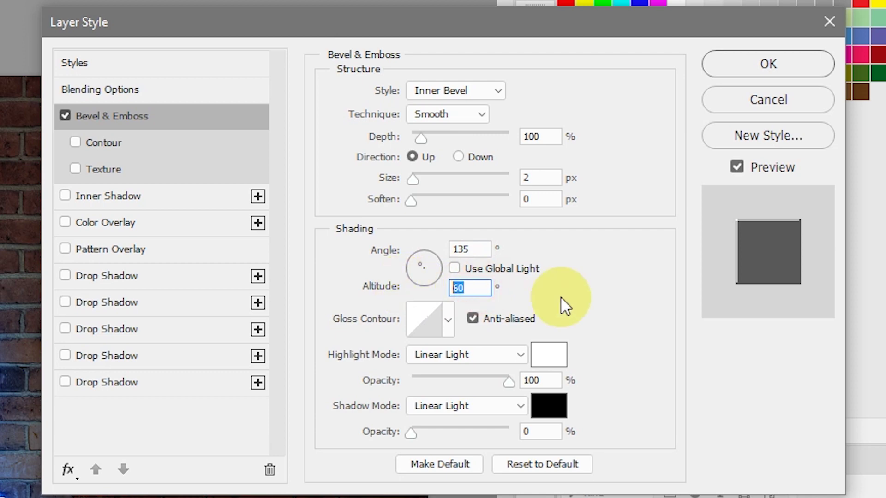
pyautogui.click(591, 303)
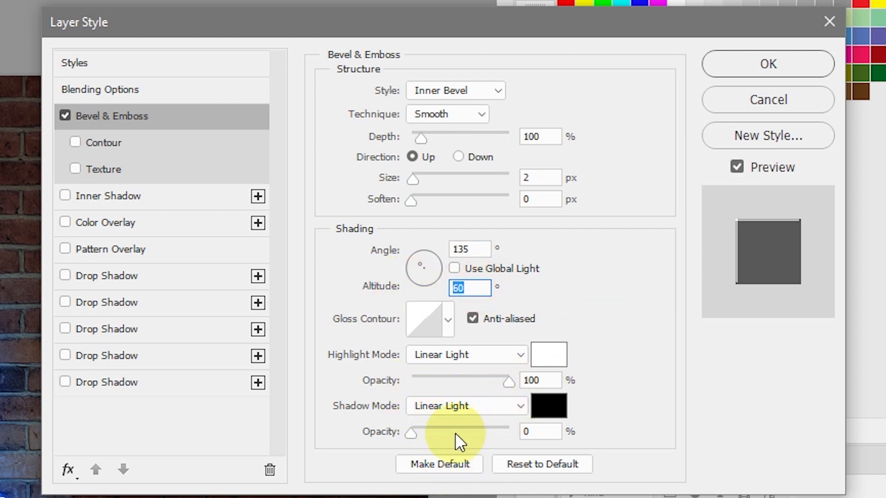
pyautogui.moveTo(410, 434); pyautogui.dragTo(586, 405)
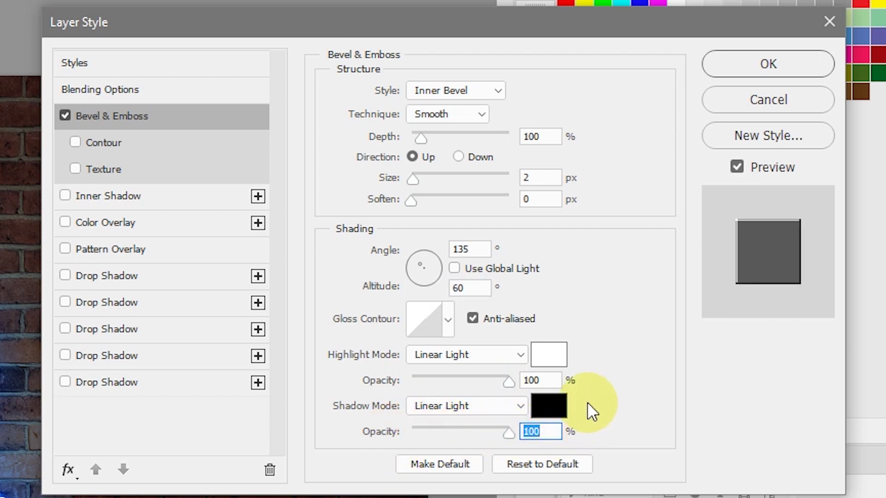
pyautogui.click(121, 226)
# Step: Set the Color Overlay colour to black #000000
pyautogui.click(540, 93)
pyautogui.write('0')
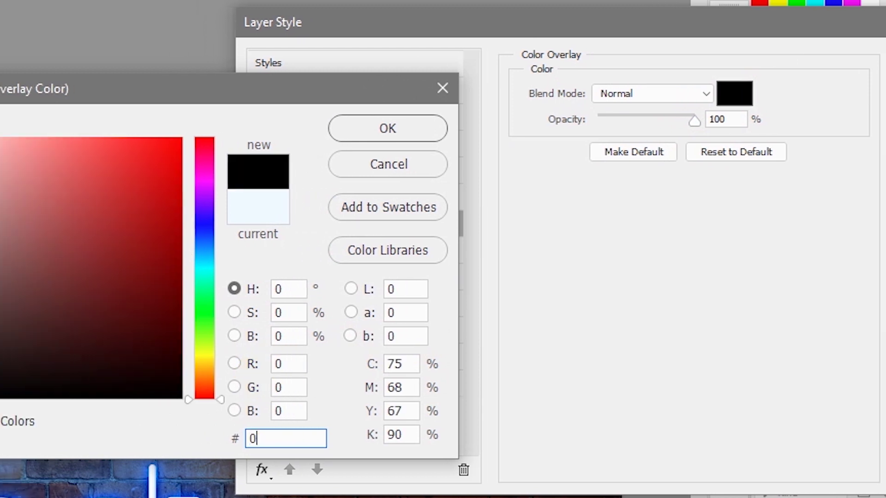
pyautogui.write('00000')
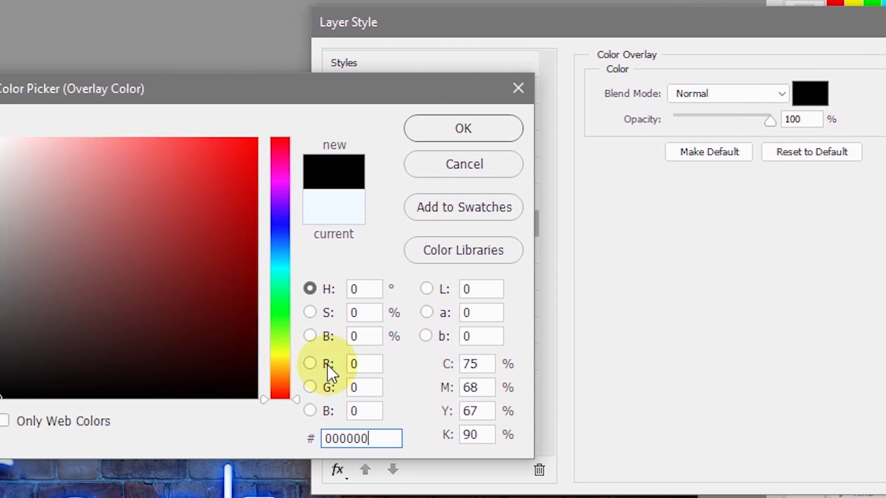
pyautogui.click(480, 138)
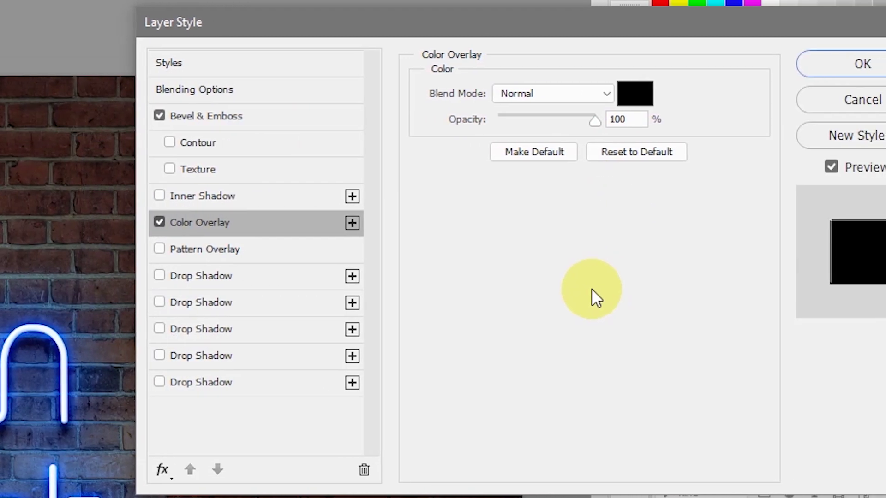
# Step: Enable a Linear Light Drop Shadow coloured dark grey #1a1a1a
pyautogui.click(101, 276)
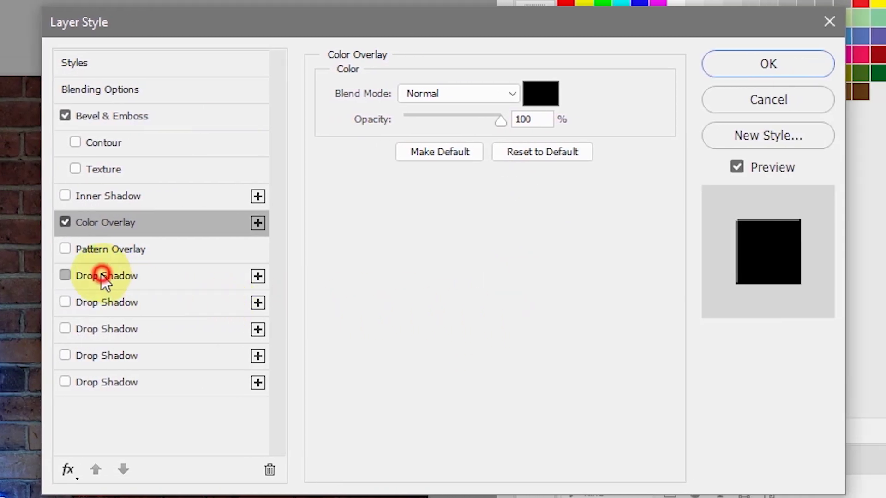
pyautogui.click(489, 95)
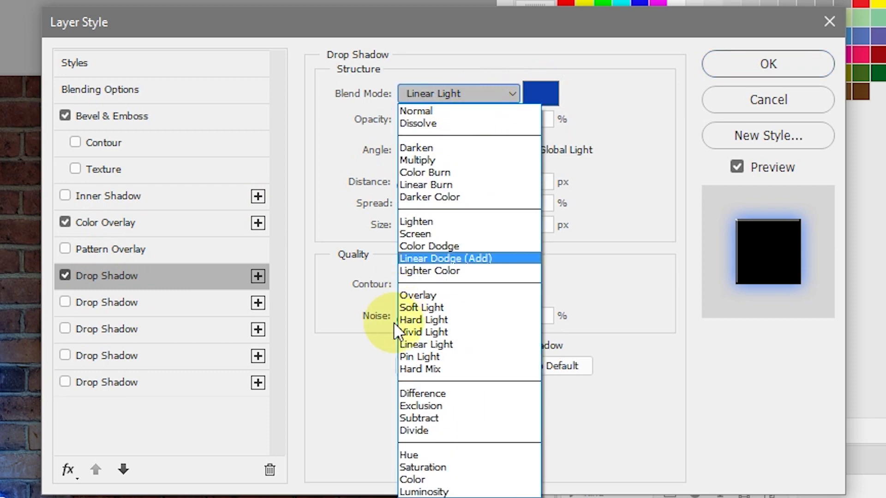
pyautogui.click(416, 345)
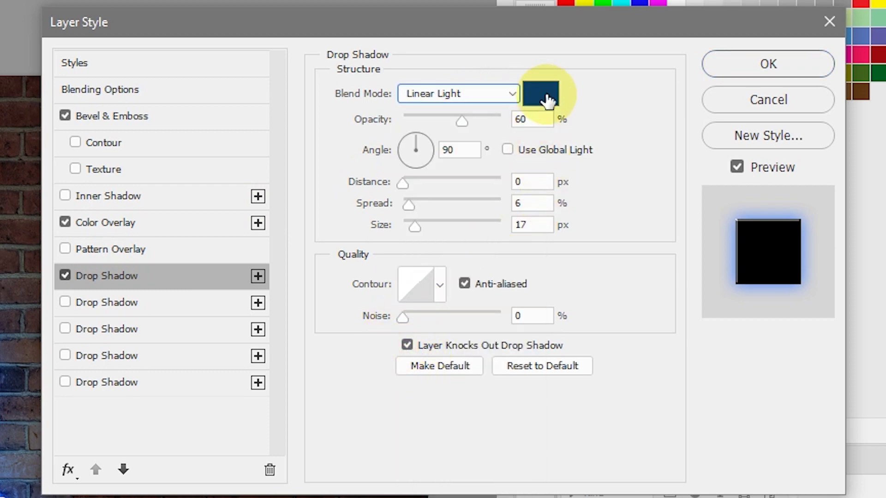
pyautogui.click(540, 92)
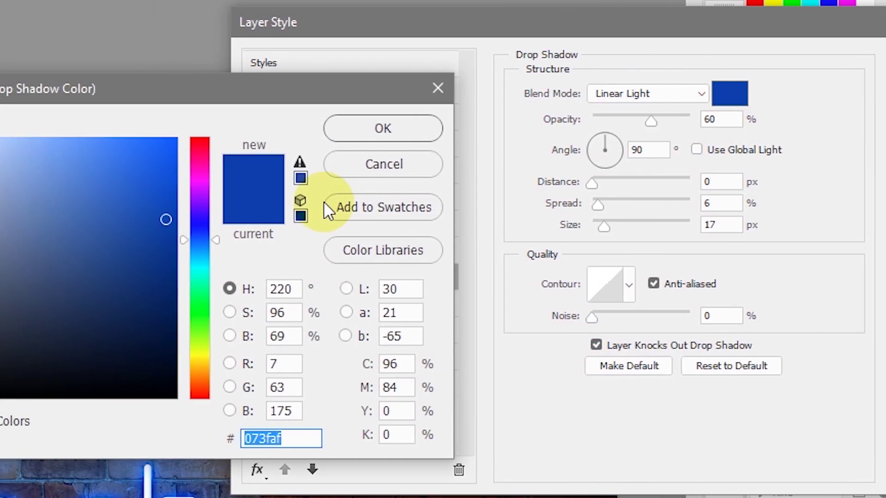
pyautogui.write('1a1a1a')
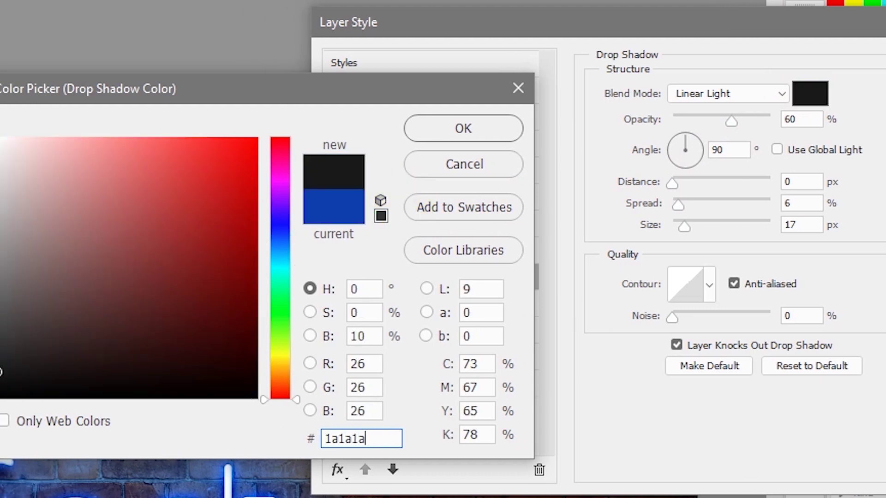
pyautogui.click(481, 128)
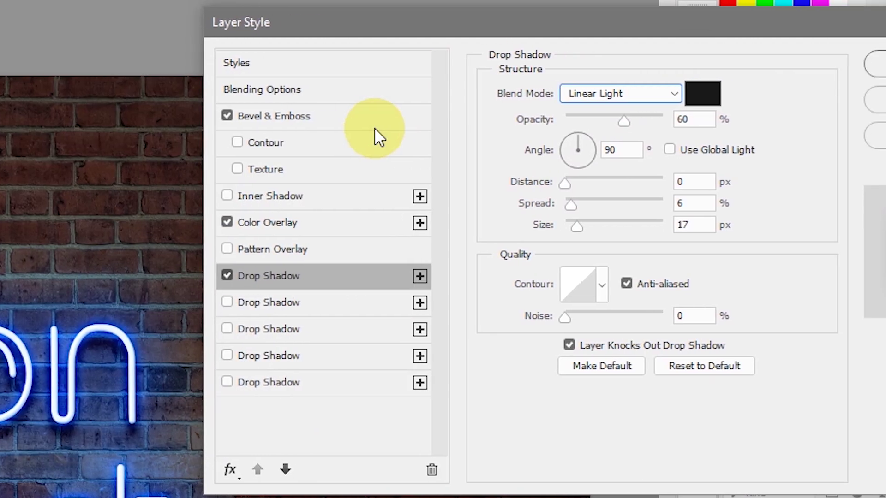
# Step: Give the shadow 25% opacity, 20 px distance, 0% spread and 15 px size, then apply the style
pyautogui.moveTo(625, 120); pyautogui.dragTo(572, 117)
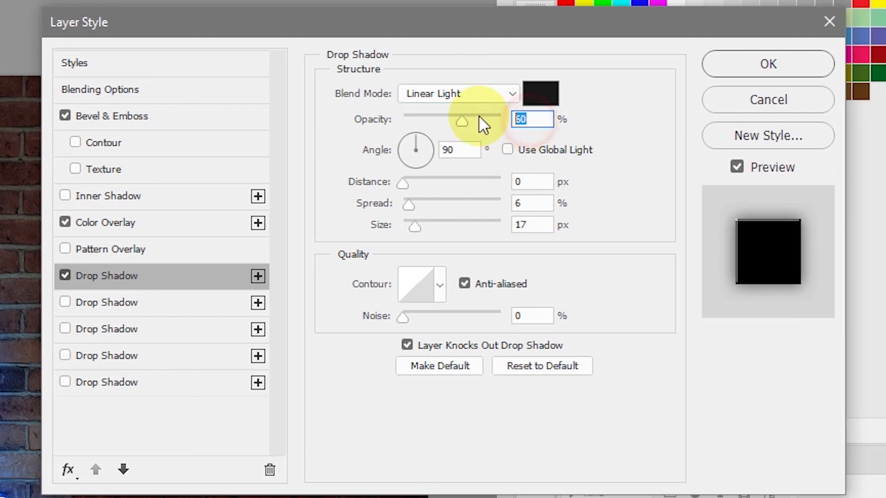
pyautogui.write('25')
pyautogui.click(459, 149)
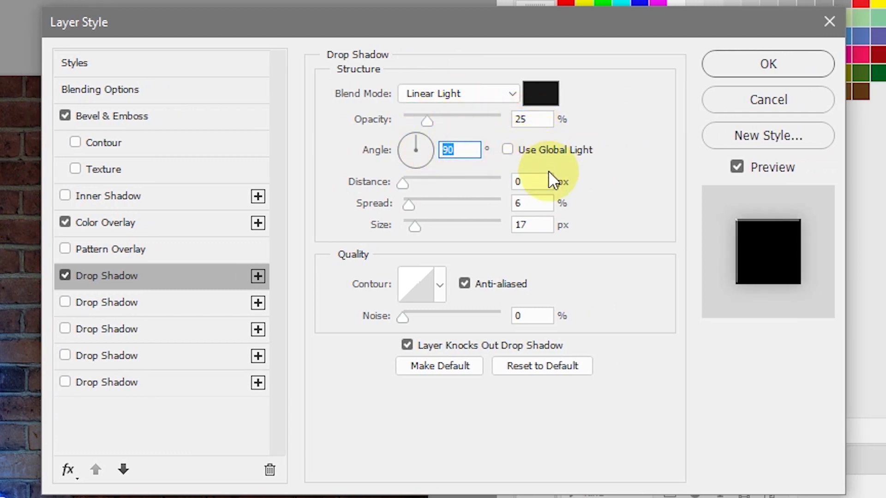
pyautogui.click(521, 184)
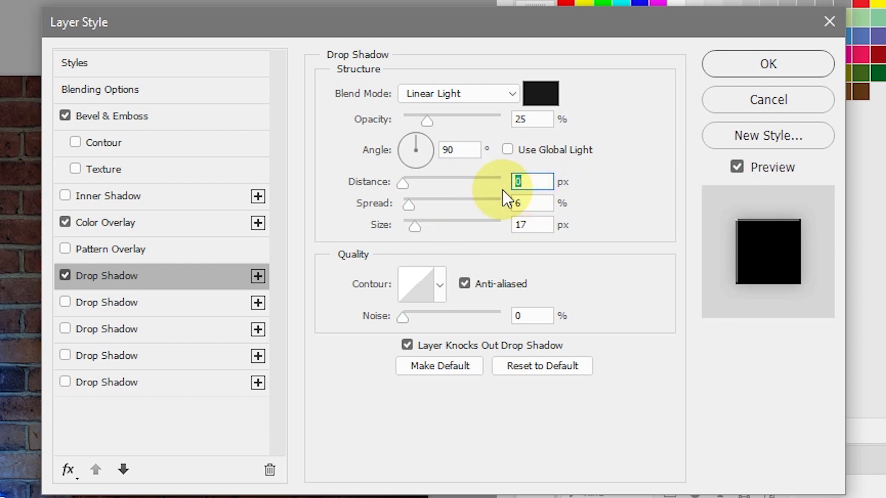
pyautogui.write('20')
pyautogui.click(527, 202)
pyautogui.write('0')
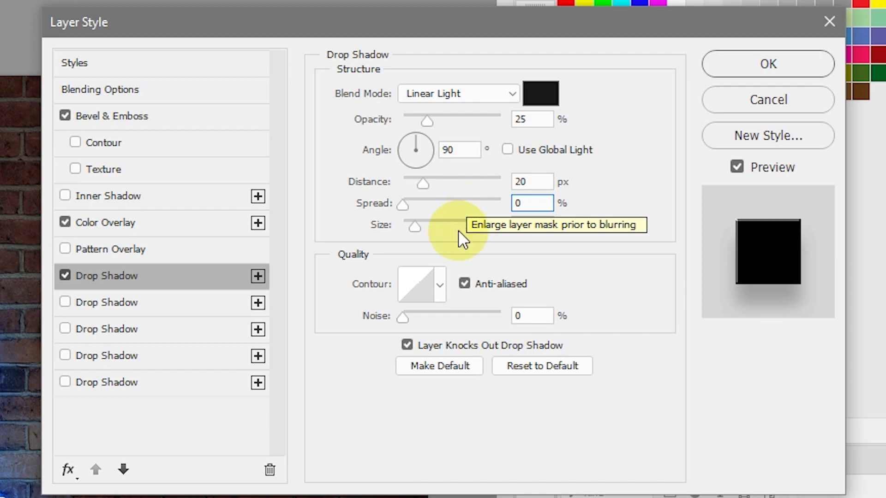
pyautogui.click(530, 225)
pyautogui.write('15')
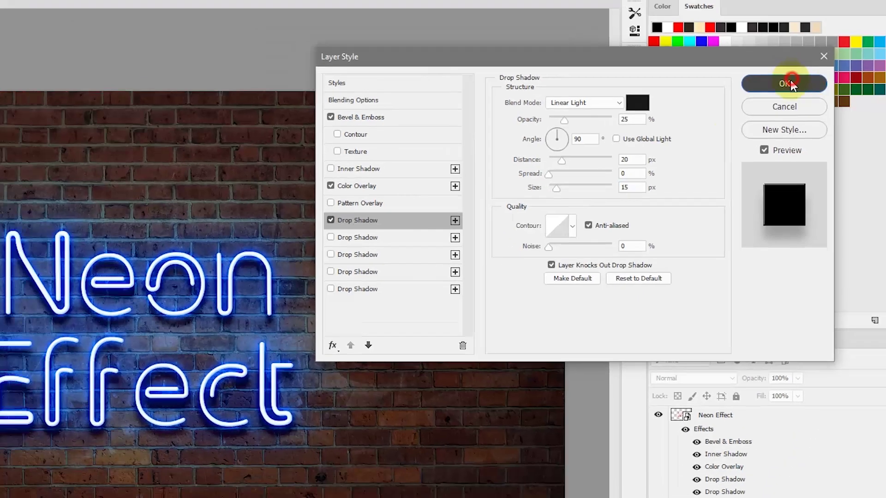
pyautogui.click(771, 65)
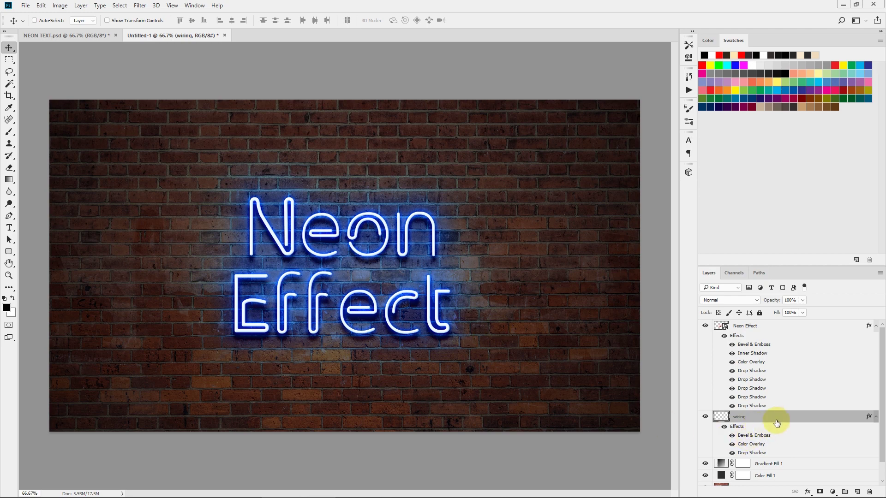
# Step: Set up a 7 px Hard Round brush
pyautogui.click(6, 134)
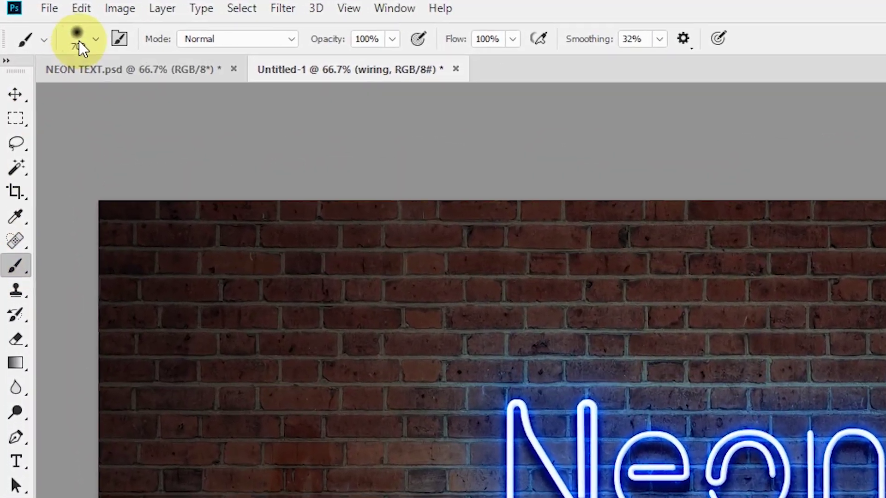
pyautogui.click(75, 37)
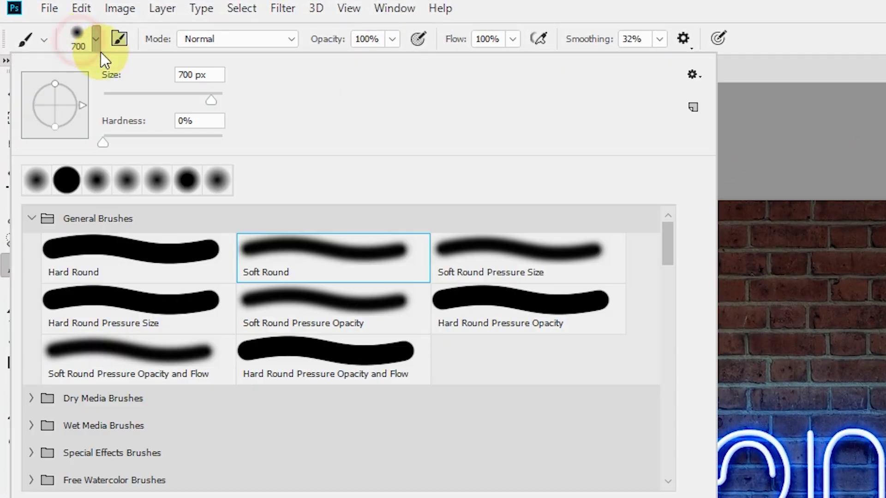
pyautogui.moveTo(211, 100); pyautogui.dragTo(108, 95)
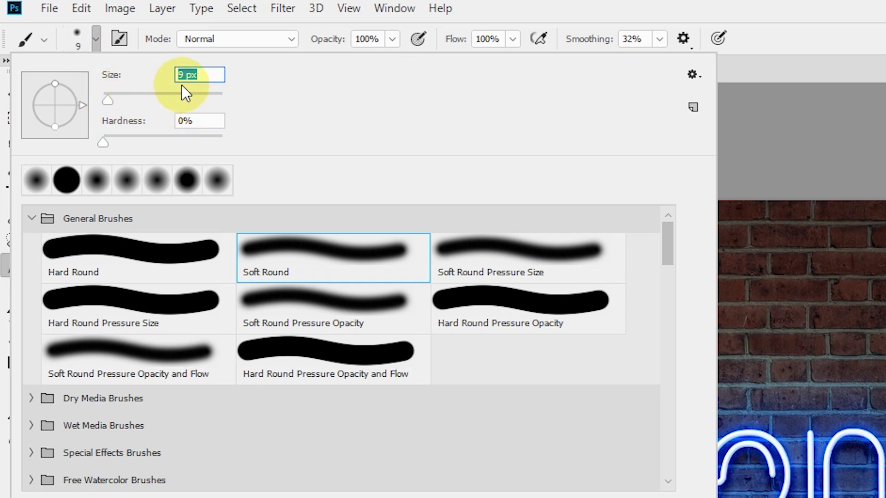
pyautogui.click(78, 253)
pyautogui.click(883, 54)
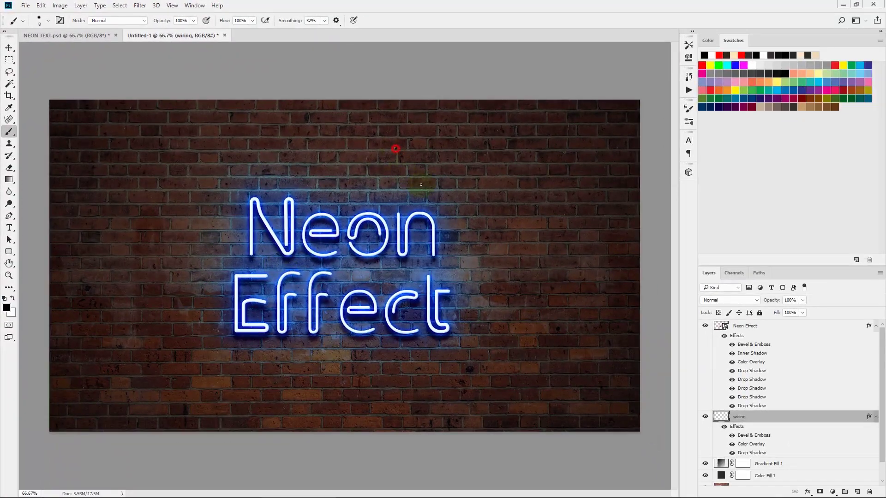
# Step: With 43% smoothing, paint thin wires between the letters and one cable down to the canvas bottom
pyautogui.moveTo(395, 148)
pyautogui.mouseDown()
pyautogui.moveTo(574, 253)
pyautogui.moveTo(548, 251)
pyautogui.mouseUp()
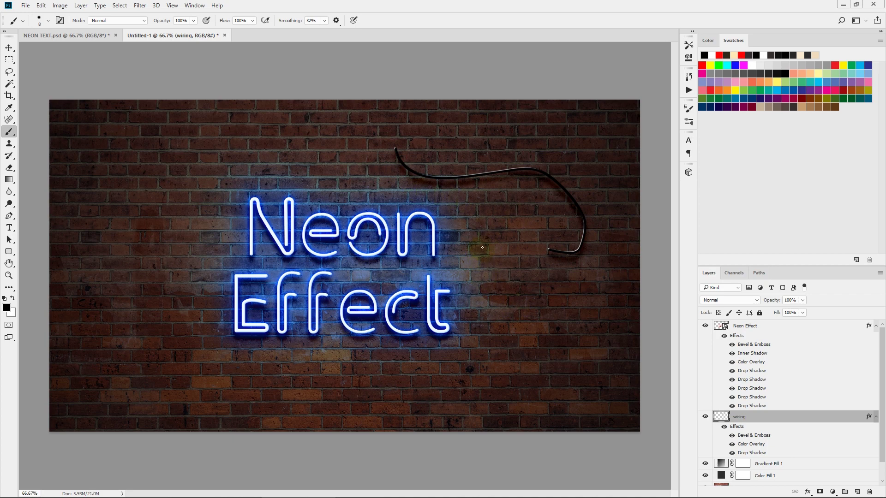
pyautogui.hotkey('ctrl', 'z')
pyautogui.moveTo(290, 24); pyautogui.dragTo(295, 24)
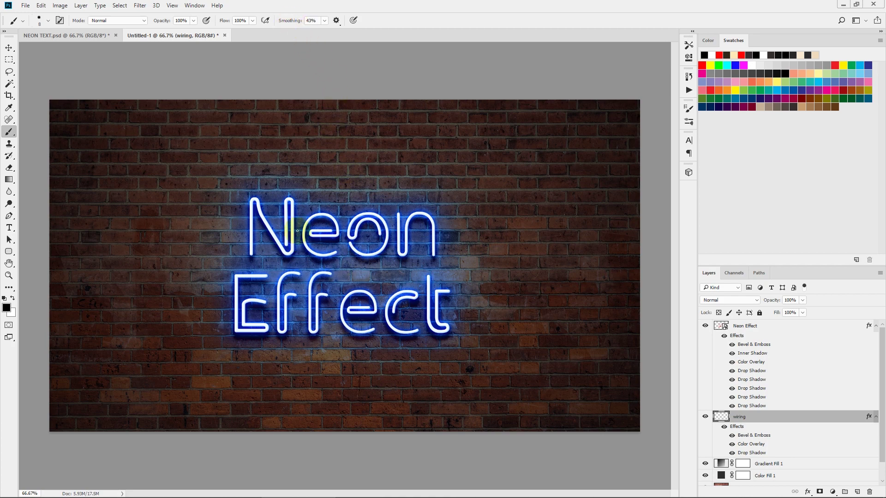
pyautogui.moveTo(293, 222)
pyautogui.mouseDown()
pyautogui.moveTo(333, 222)
pyautogui.moveTo(344, 234)
pyautogui.moveTo(394, 242)
pyautogui.mouseUp()
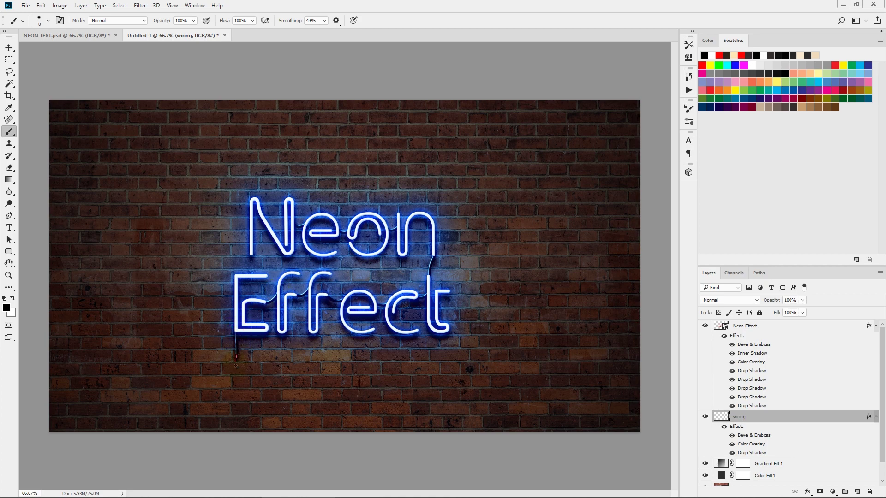
pyautogui.moveTo(229, 417); pyautogui.dragTo(231, 436)
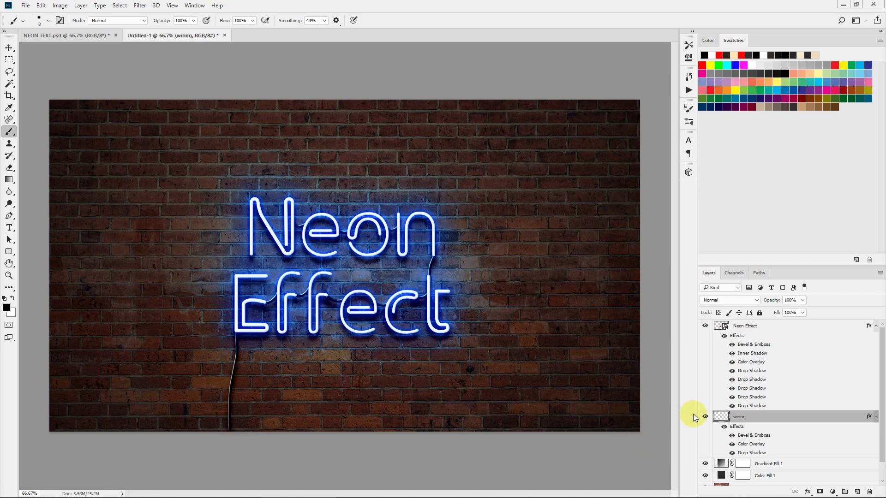
pyautogui.click(760, 326)
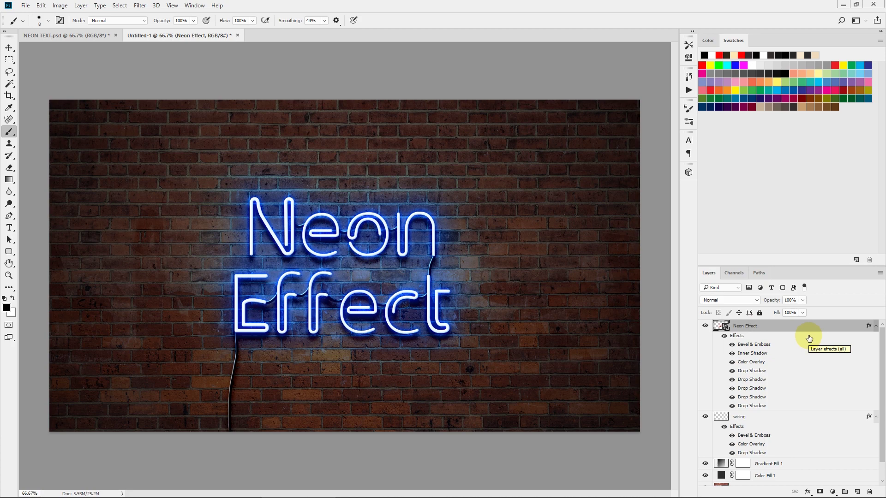
# Step: Add a Color Balance adjustment layer with midtones pushed +40 toward blue
pyautogui.click(832, 491)
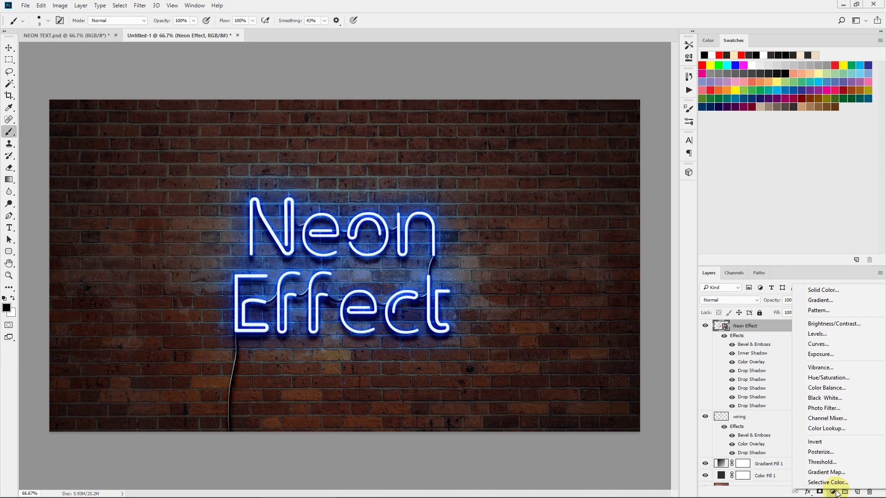
pyautogui.click(826, 388)
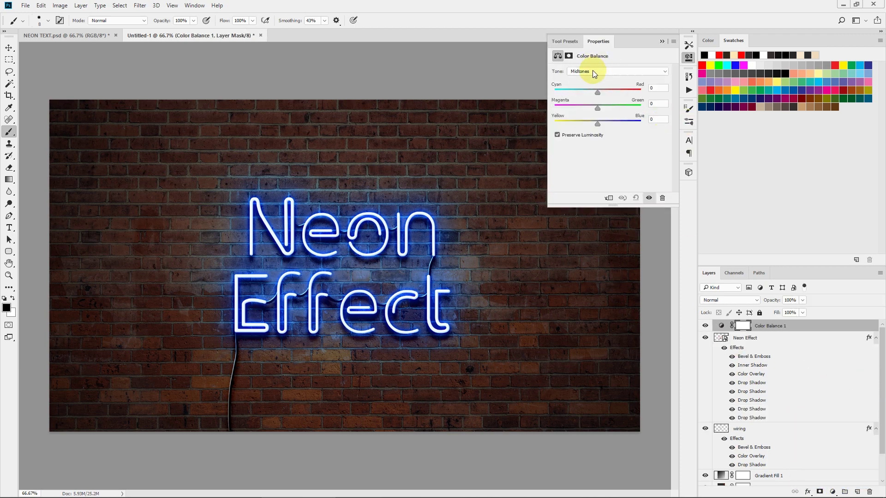
pyautogui.moveTo(597, 123); pyautogui.dragTo(618, 128)
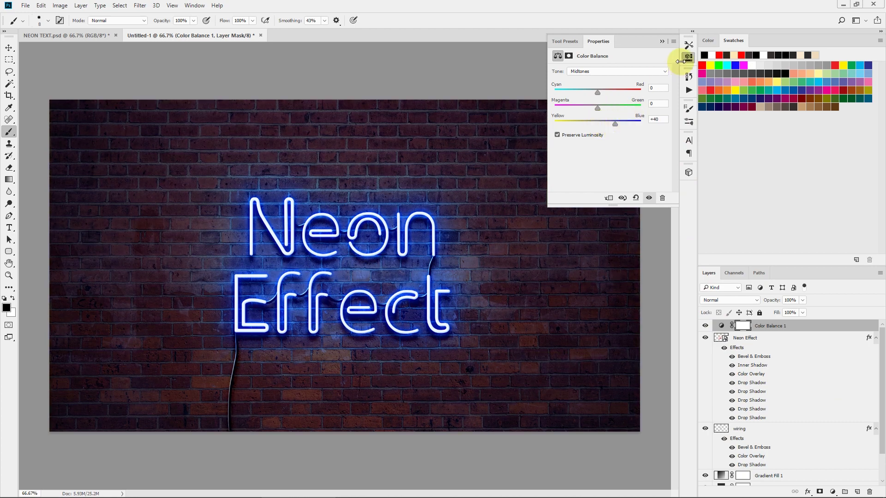
pyautogui.click(662, 42)
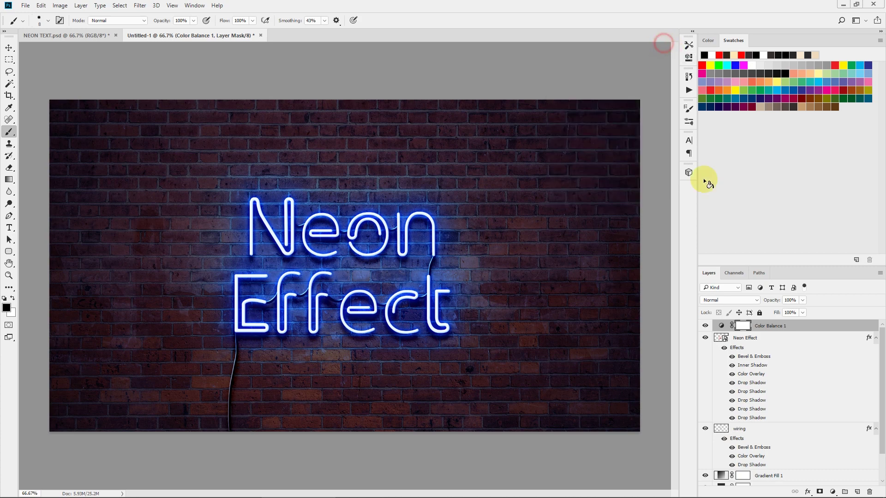
# Step: Add a new empty layer above Neon Effect and name it frame
pyautogui.click(786, 346)
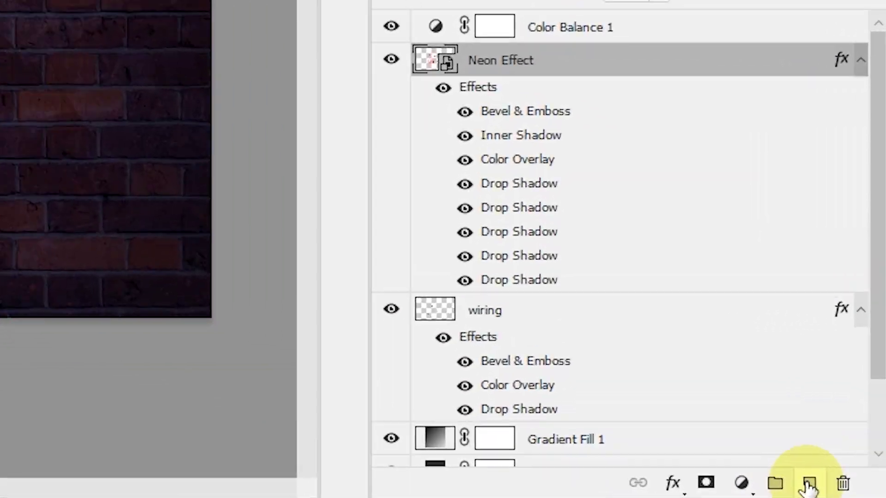
pyautogui.click(810, 484)
pyautogui.doubleClick(482, 60)
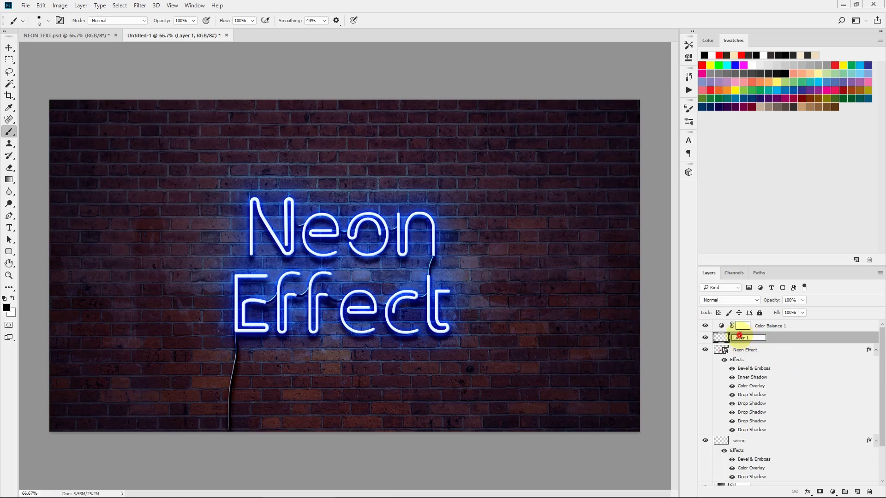
pyautogui.write('frame')
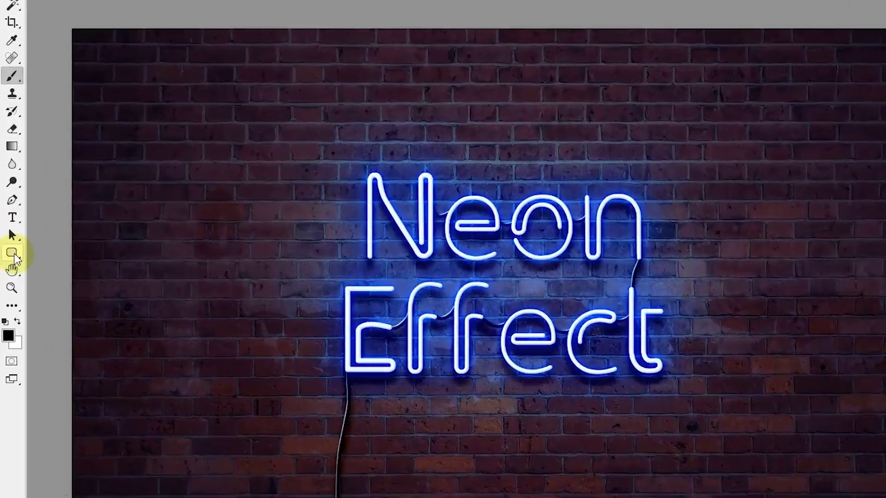
# Step: Set up the Rounded Rectangle Tool with an 11 px red stroke and no fill
pyautogui.rightClick(16, 256)
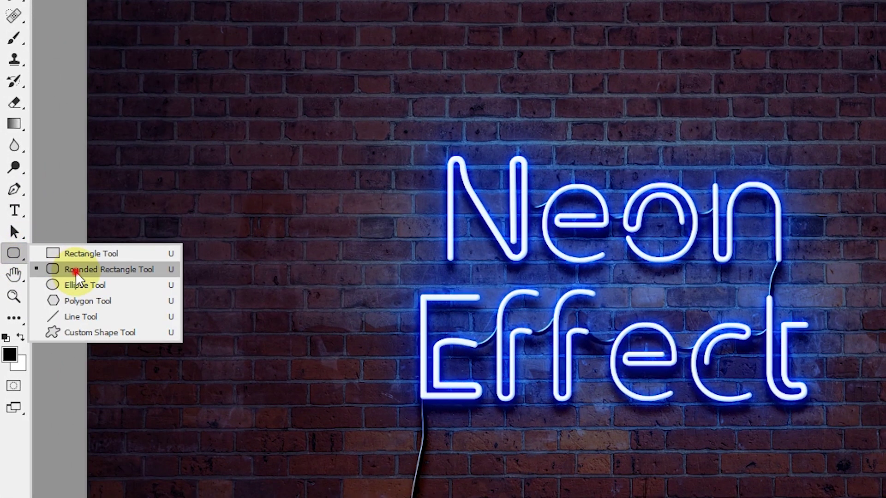
pyautogui.click(76, 272)
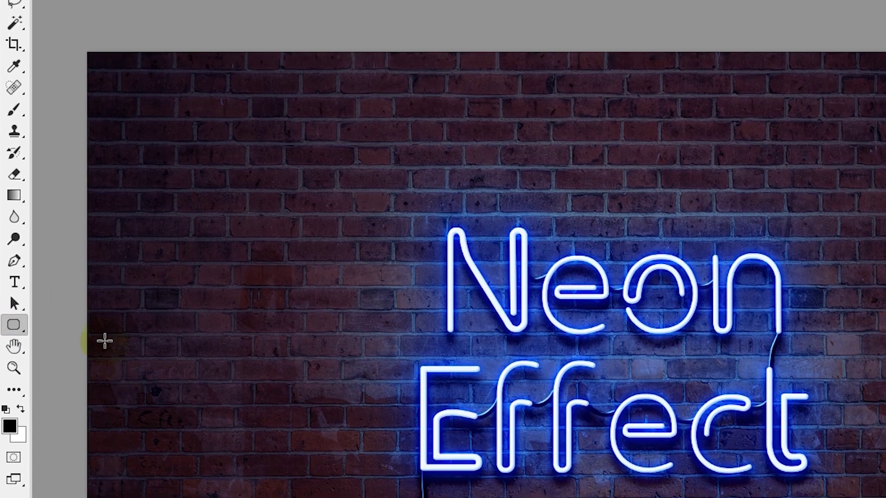
pyautogui.click(255, 35)
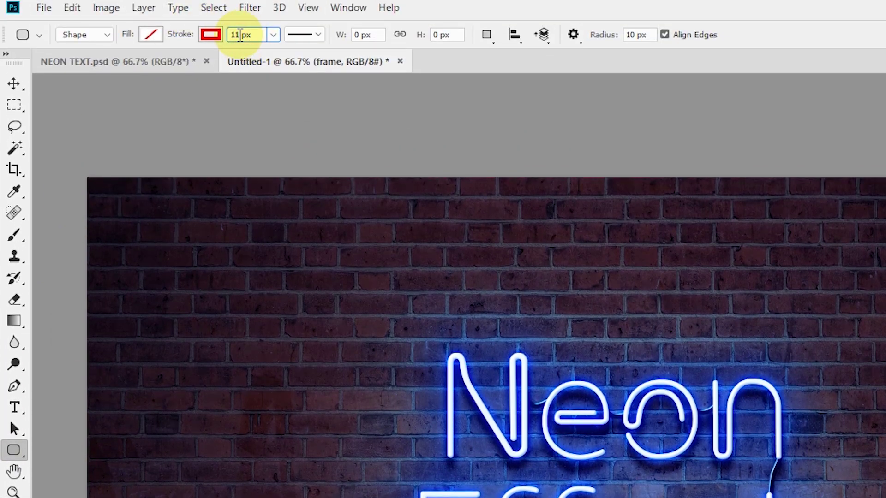
pyautogui.click(253, 35)
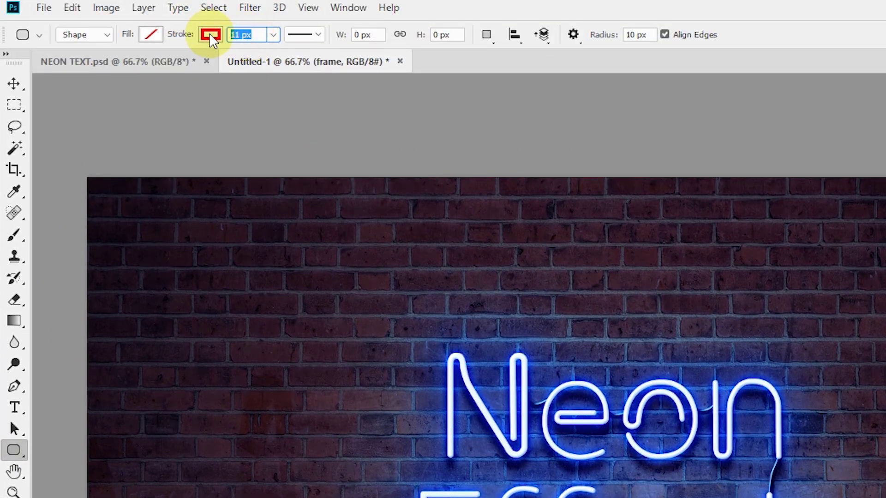
pyautogui.click(210, 35)
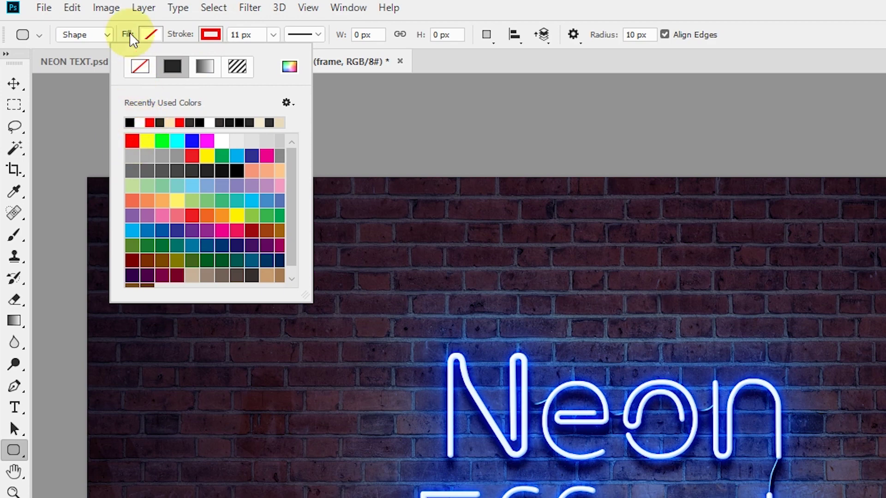
pyautogui.click(148, 34)
pyautogui.click(79, 67)
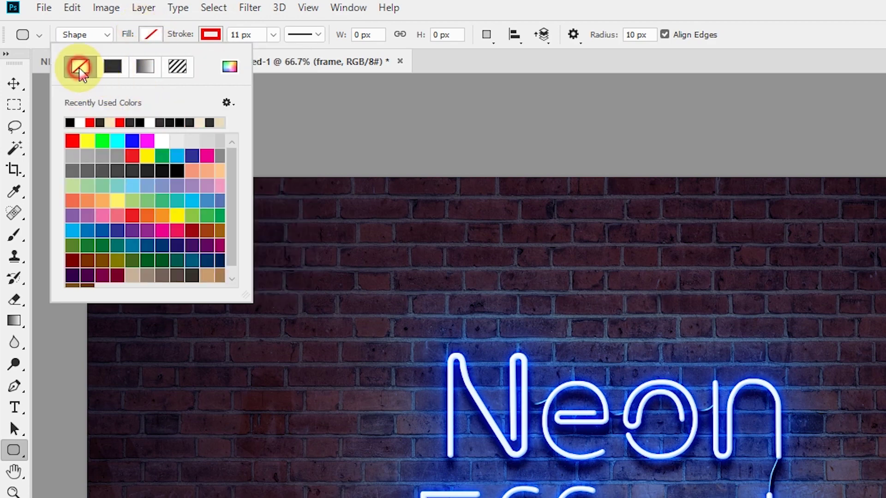
pyautogui.click(788, 34)
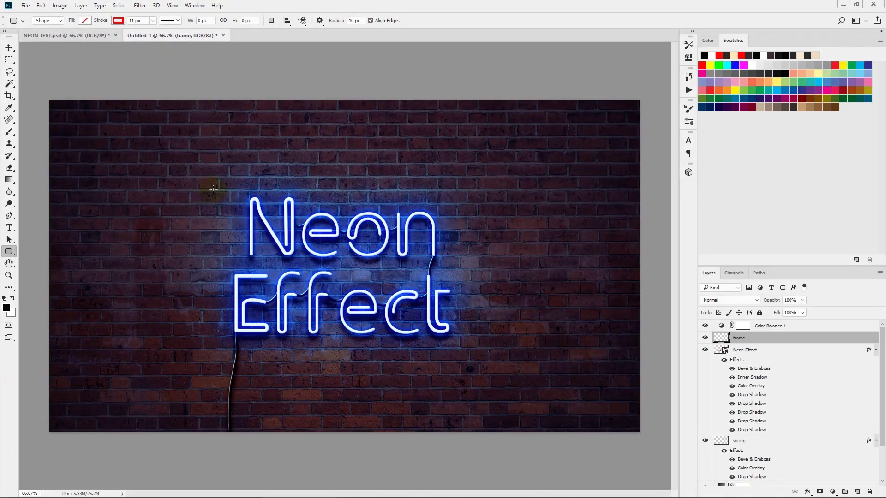
# Step: Draw a rounded rectangle around the text, then nudge it slightly up and left
pyautogui.moveTo(217, 189); pyautogui.dragTo(470, 348)
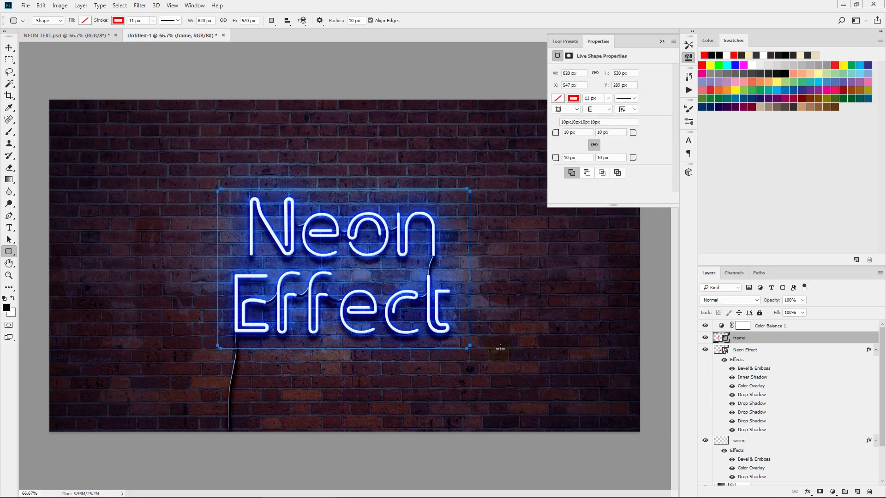
pyautogui.click(662, 41)
pyautogui.click(8, 47)
pyautogui.moveTo(396, 211)
pyautogui.mouseDown()
pyautogui.moveTo(390, 204)
pyautogui.moveTo(400, 208)
pyautogui.mouseUp()
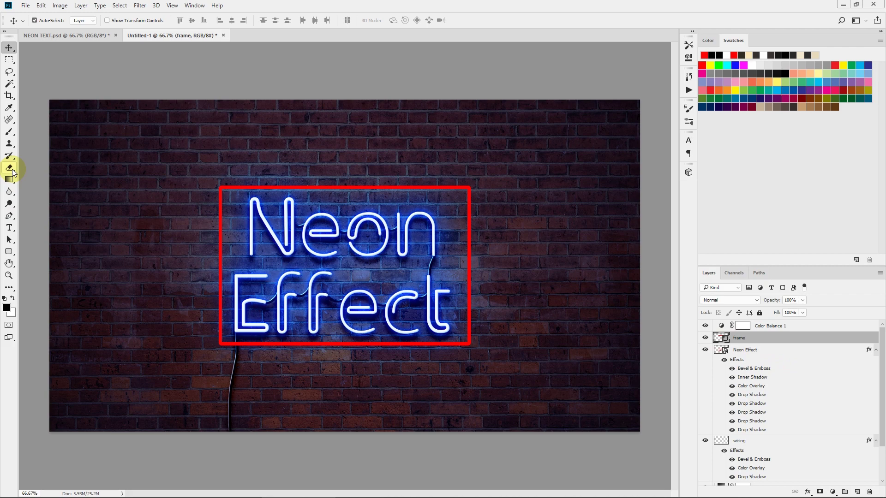
# Step: Scale the red frame to 105% width and 112% height using Free Transform
pyautogui.hotkey('ctrl', 't')
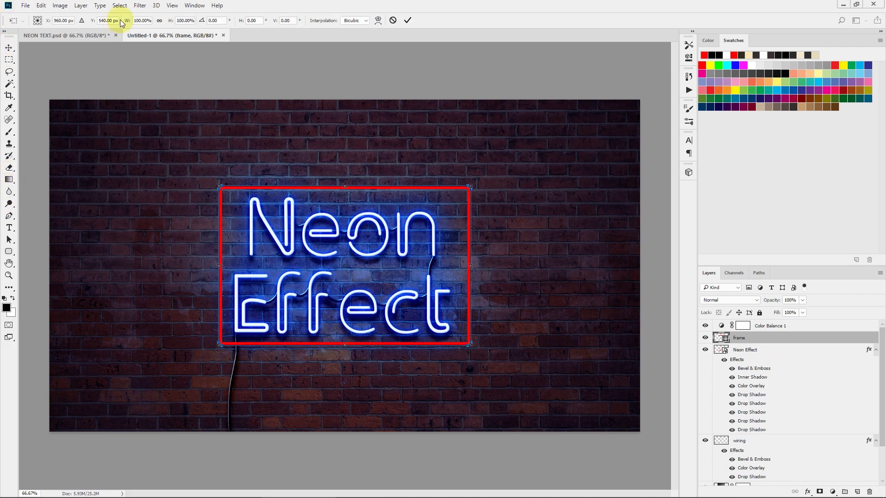
pyautogui.moveTo(171, 21); pyautogui.dragTo(176, 22)
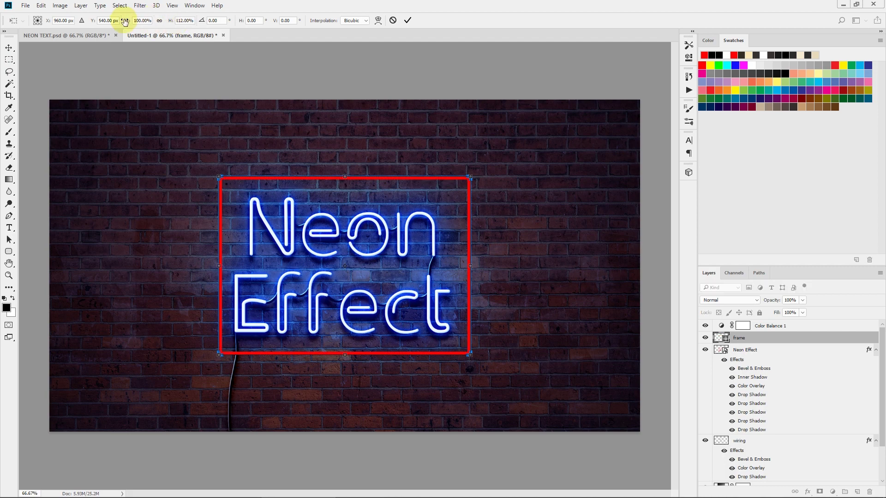
pyautogui.moveTo(128, 20); pyautogui.dragTo(128, 22)
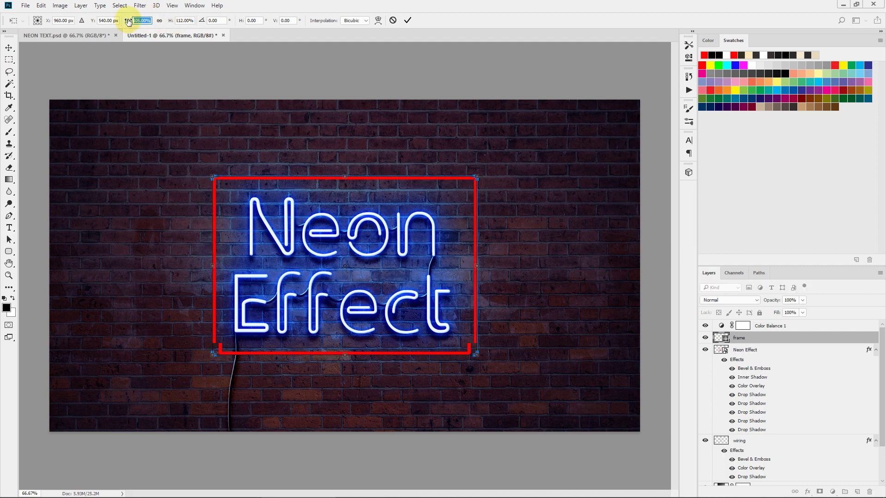
pyautogui.click(409, 21)
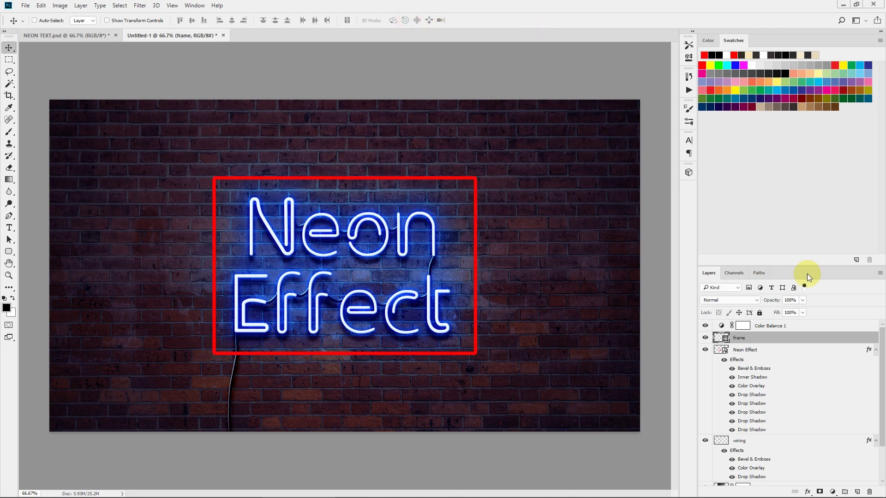
# Step: Copy the Neon Effect layer's style and paste it onto the frame layer
pyautogui.click(775, 354)
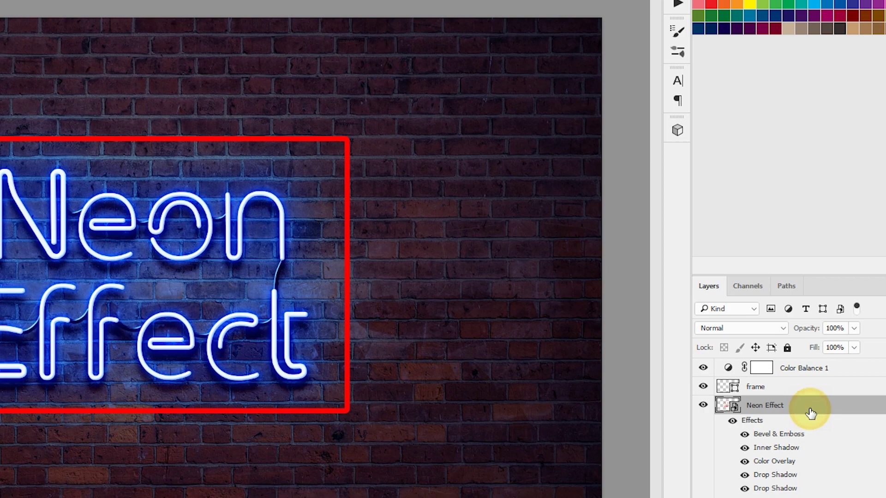
pyautogui.rightClick(826, 406)
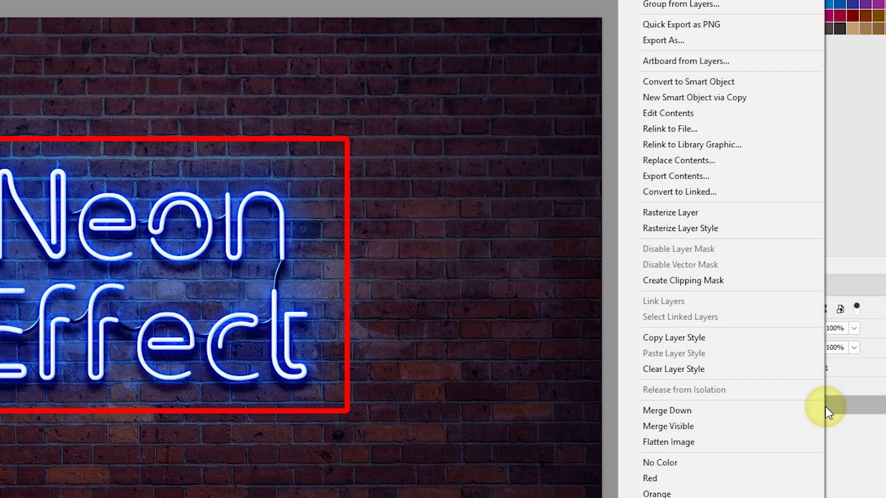
pyautogui.click(691, 342)
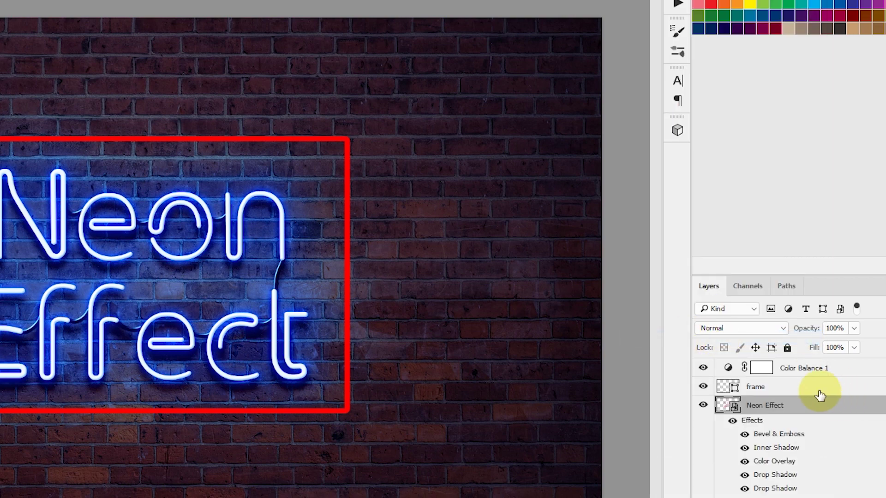
pyautogui.click(784, 390)
pyautogui.rightClick(794, 392)
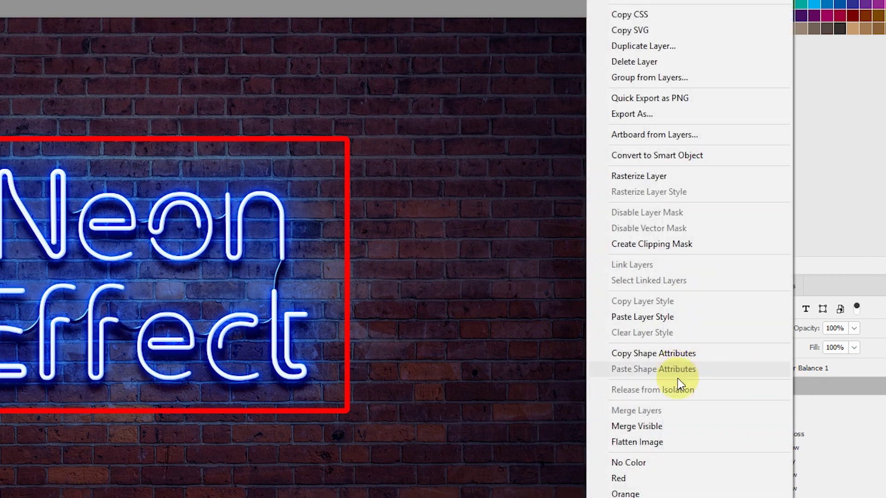
pyautogui.click(678, 317)
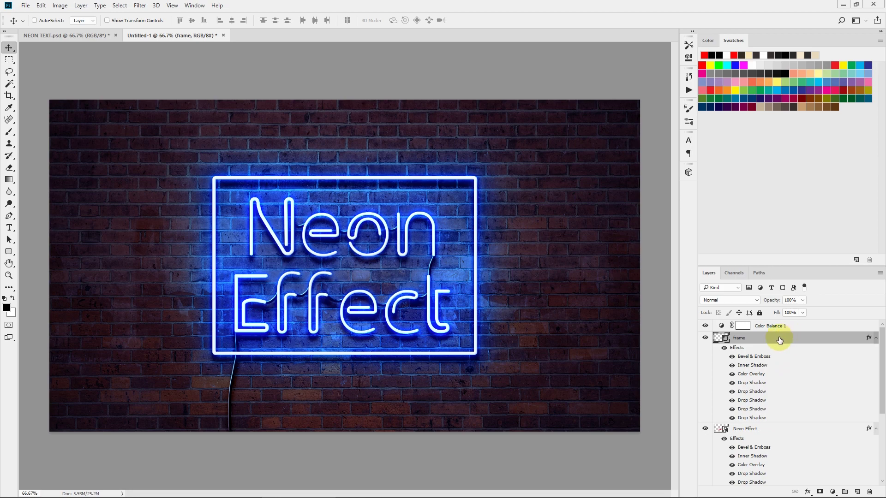
# Step: Open the frame's layer style settings and recolour its Inner Shadow to pink
pyautogui.rightClick(778, 339)
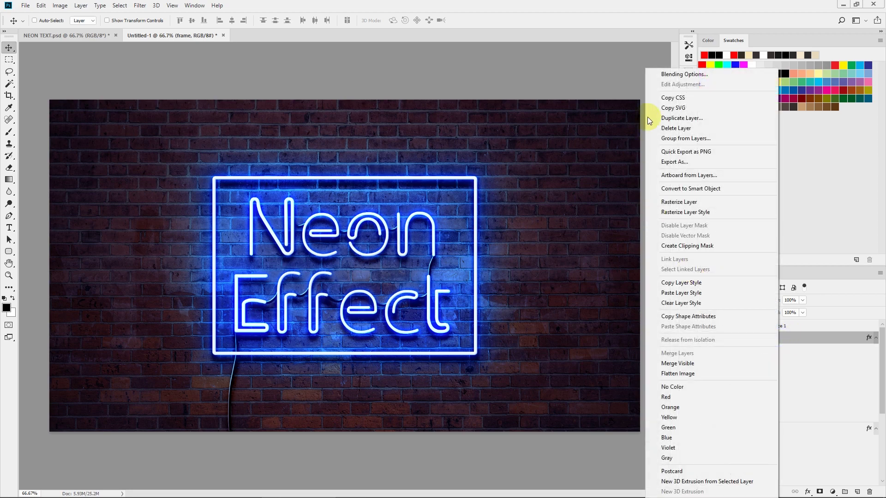
pyautogui.click(683, 72)
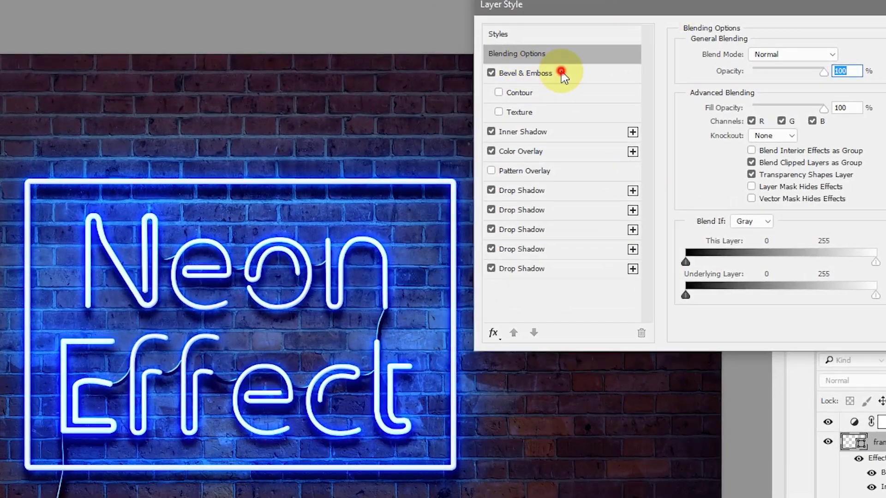
pyautogui.click(561, 73)
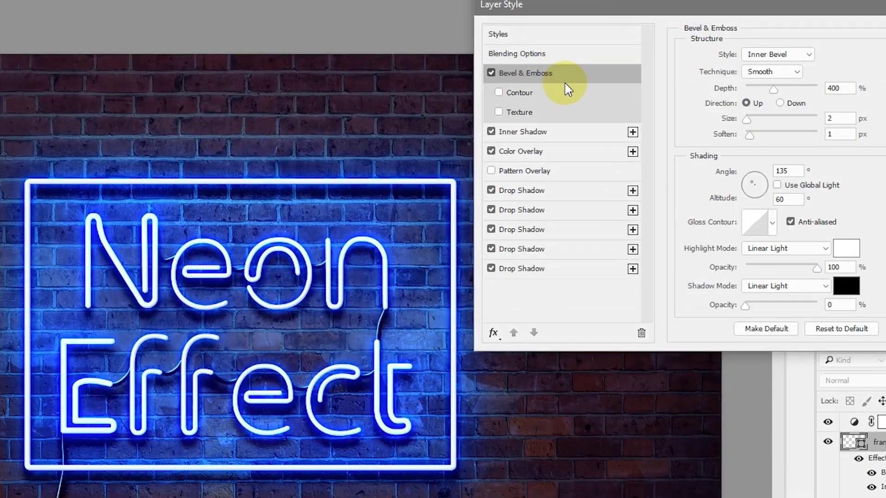
pyautogui.click(560, 131)
pyautogui.click(840, 56)
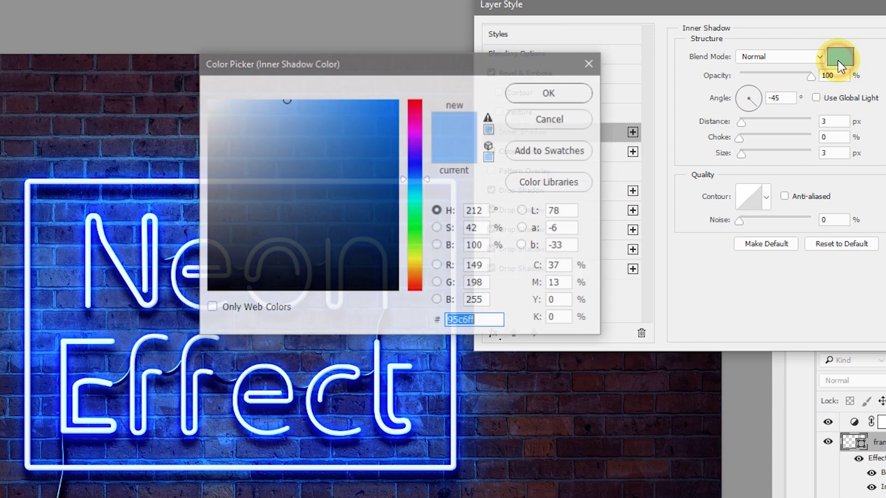
pyautogui.moveTo(439, 68); pyautogui.dragTo(785, 73)
pyautogui.moveTo(759, 148); pyautogui.dragTo(769, 121)
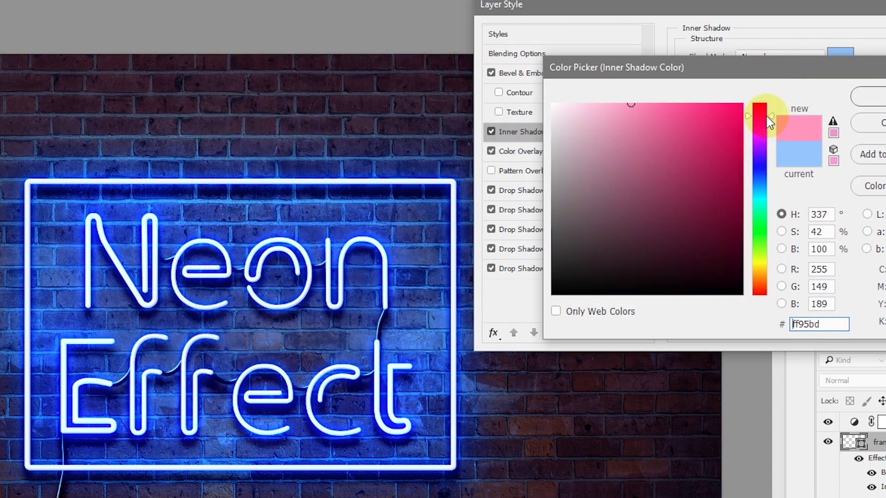
pyautogui.click(876, 96)
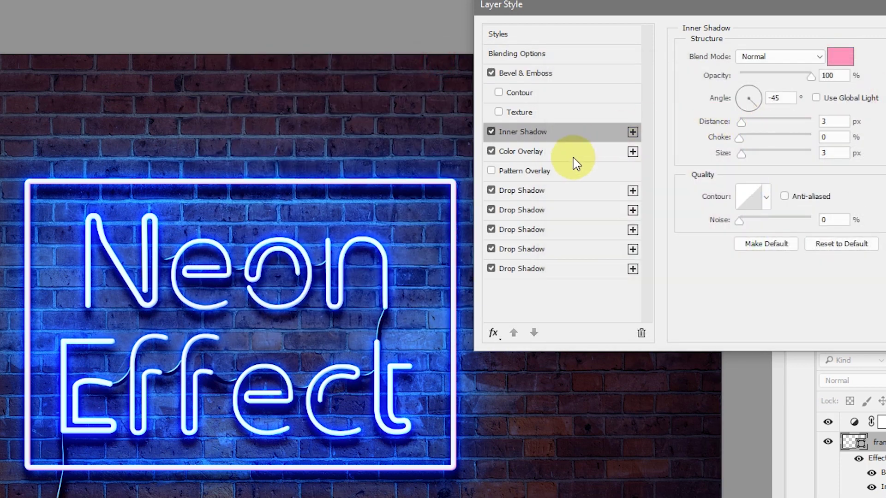
# Step: Tint the Color Overlay pale pink and the first Drop Shadow crimson
pyautogui.click(560, 152)
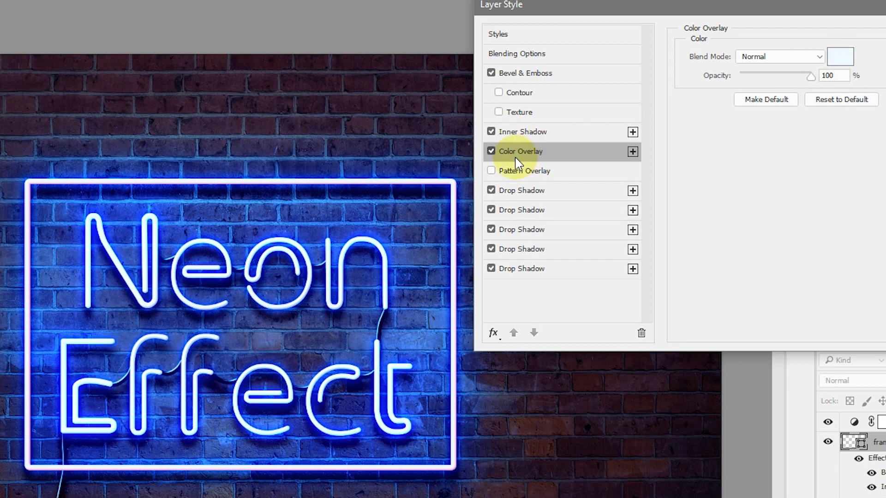
pyautogui.click(845, 64)
pyautogui.click(759, 121)
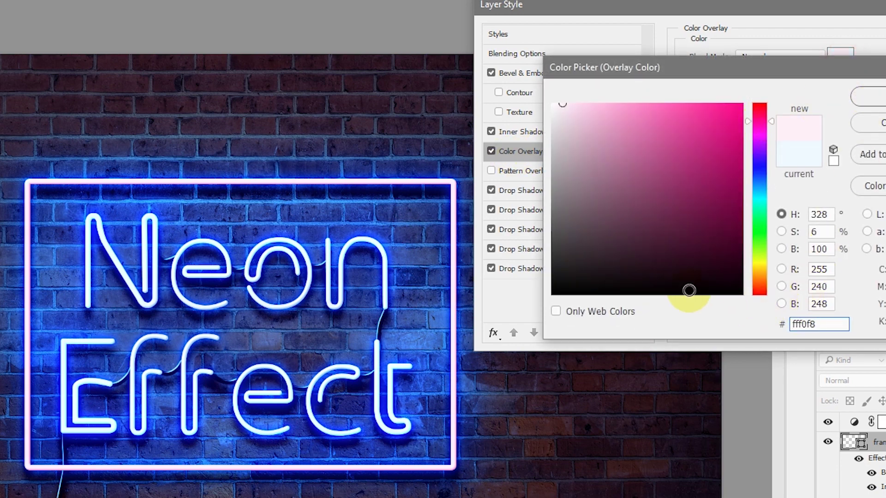
pyautogui.click(878, 100)
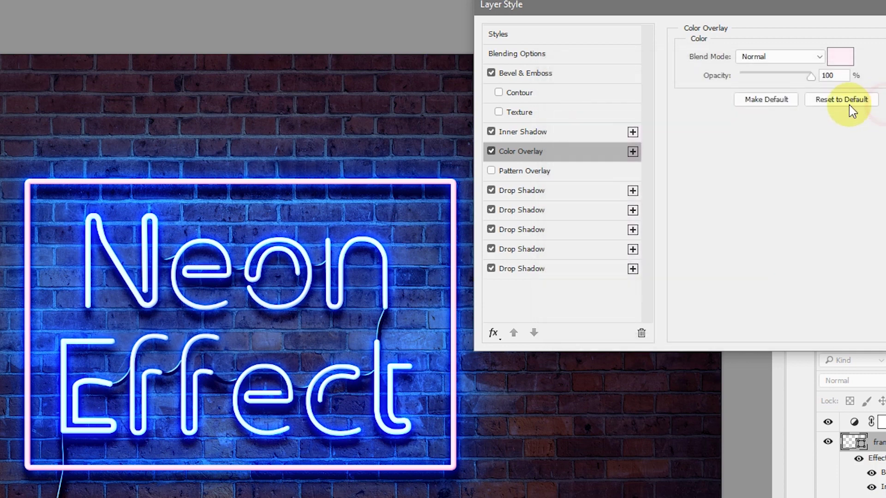
pyautogui.click(553, 189)
pyautogui.click(840, 61)
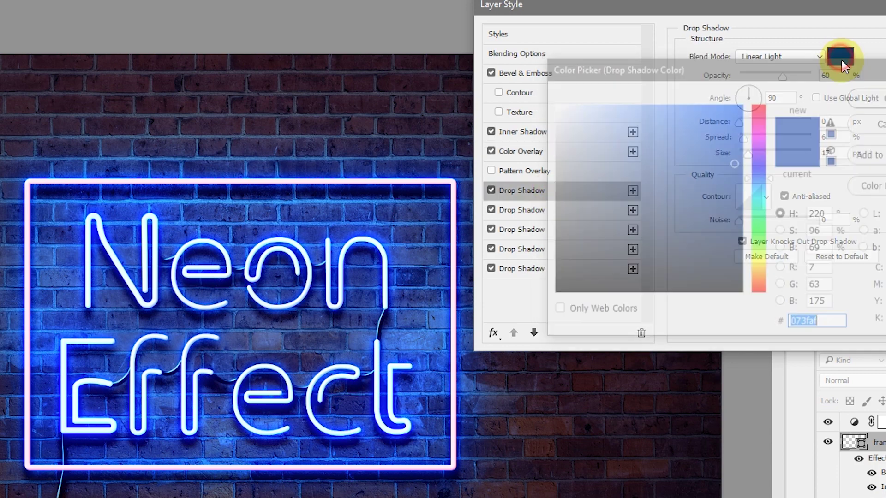
pyautogui.click(763, 118)
pyautogui.click(875, 97)
# Step: Recolour the second and third Drop Shadows to pink
pyautogui.click(549, 213)
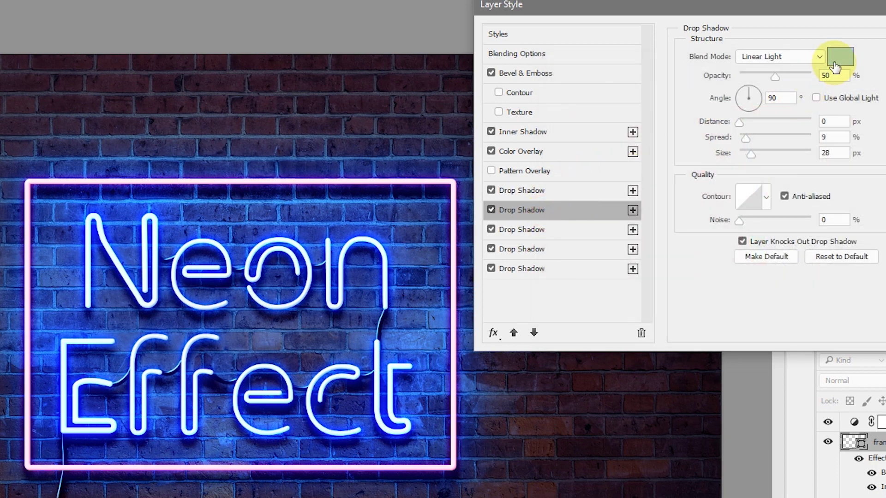
pyautogui.click(840, 56)
pyautogui.click(760, 119)
pyautogui.click(867, 97)
pyautogui.click(550, 230)
pyautogui.click(845, 54)
pyautogui.click(760, 119)
pyautogui.click(869, 103)
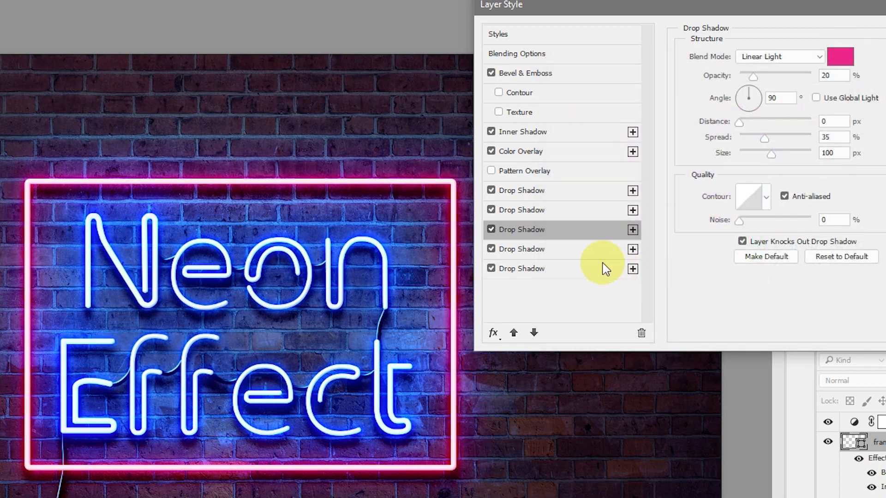
# Step: Recolour the fourth Drop Shadow to a fine-tuned pink and apply the layer style
pyautogui.click(567, 249)
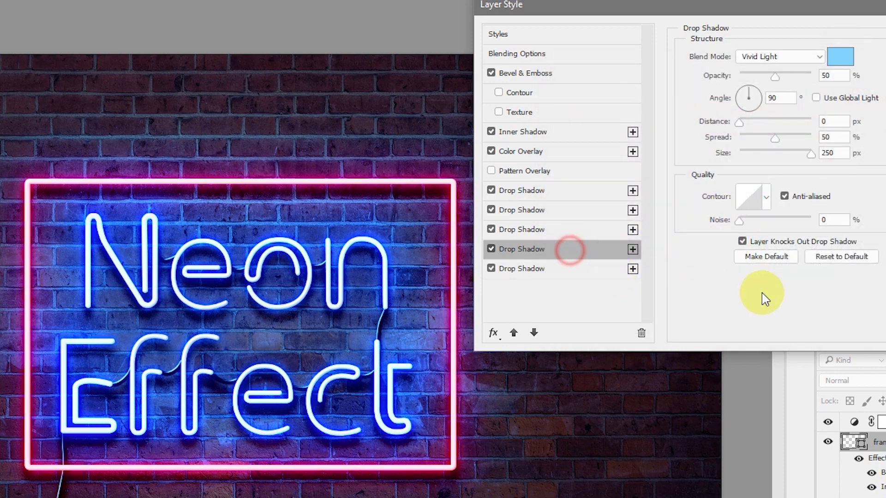
pyautogui.click(838, 67)
pyautogui.click(760, 120)
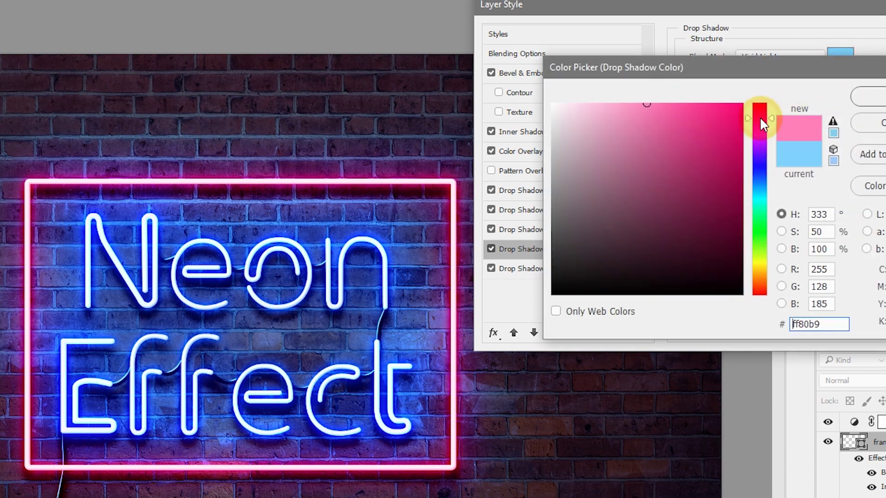
pyautogui.moveTo(760, 119); pyautogui.dragTo(755, 121)
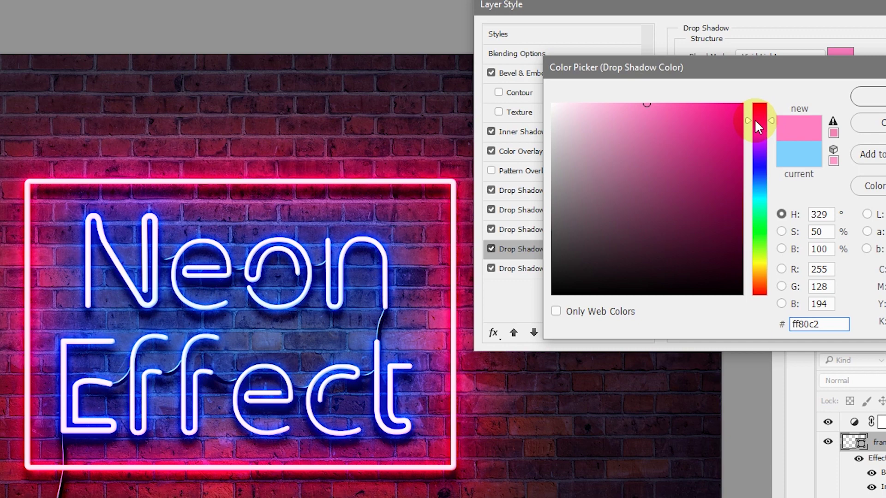
pyautogui.press('Return')
pyautogui.click(565, 277)
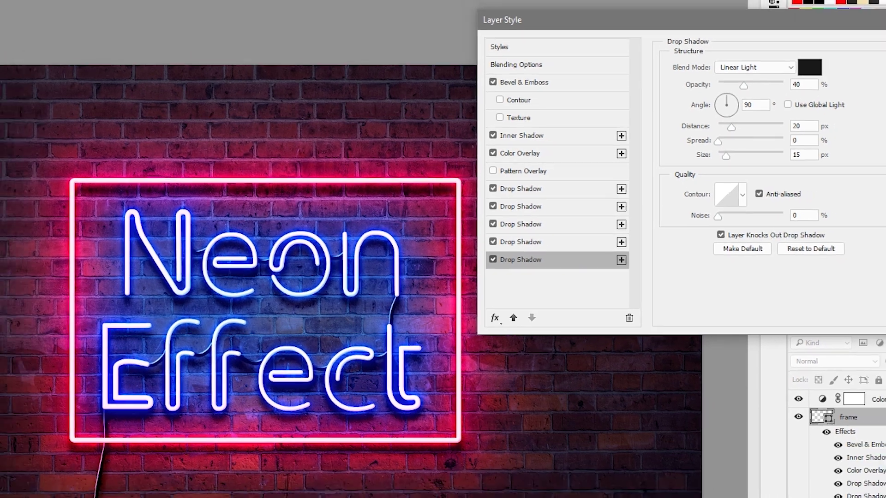
pyautogui.press('Return')
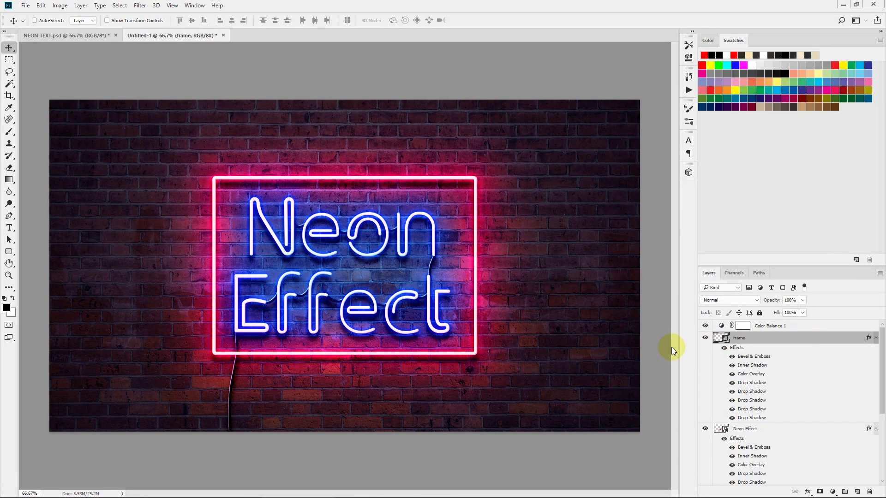
# Step: Select the Neon Effect layer and open its smart object as Neon Effect.psb
pyautogui.scroll(-1, 817, 346)
pyautogui.hotkey('alt', '[')
pyautogui.scroll(1, 814, 343)
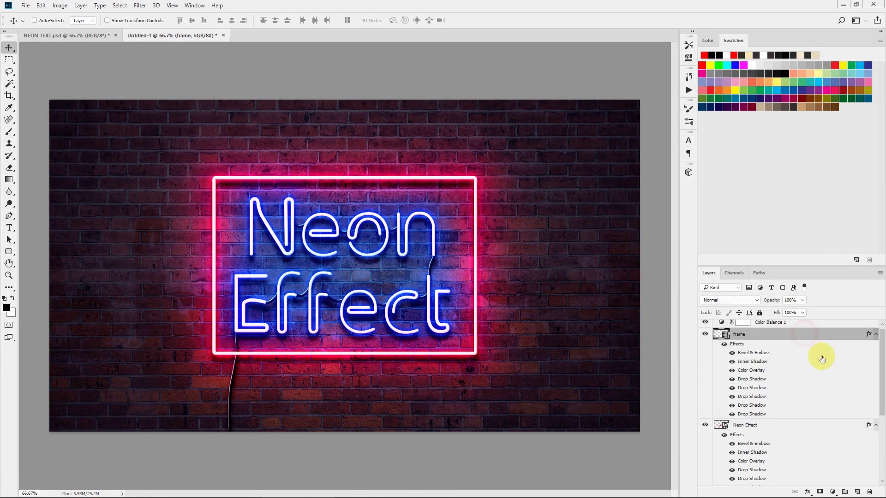
pyautogui.scroll(-1, 796, 420)
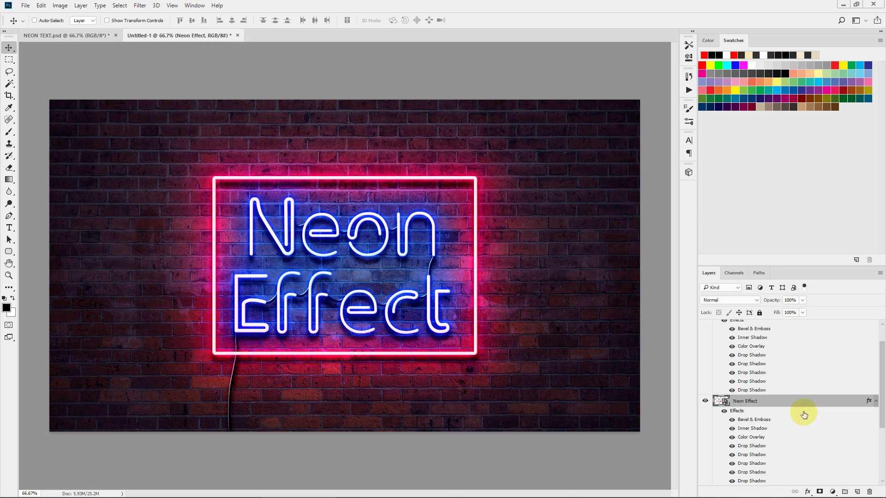
pyautogui.doubleClick(721, 401)
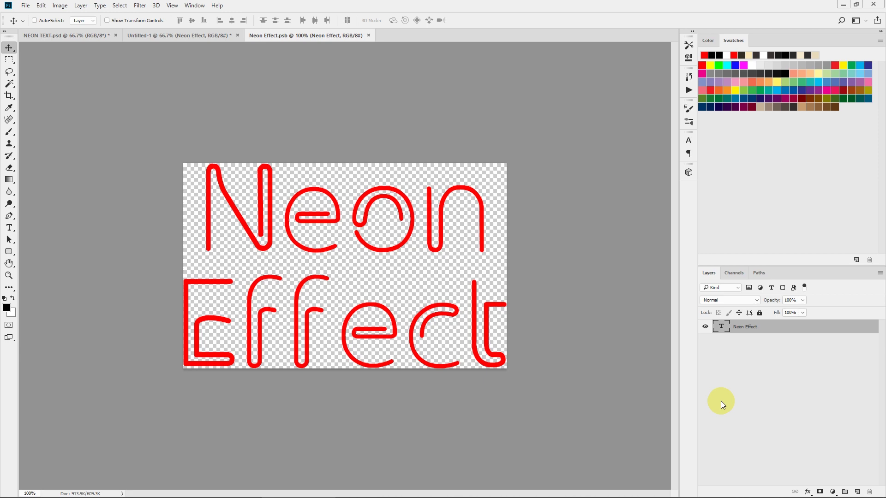
# Step: Replace the sign's text with "Let's Party" using the Type tool
pyautogui.click(9, 228)
pyautogui.doubleClick(310, 213)
pyautogui.hotkey('ctrl', 'a')
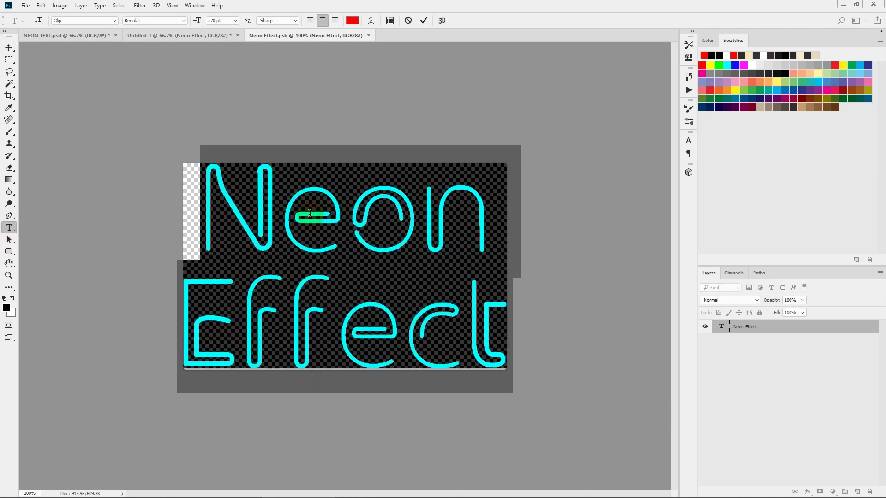
pyautogui.write('Let')
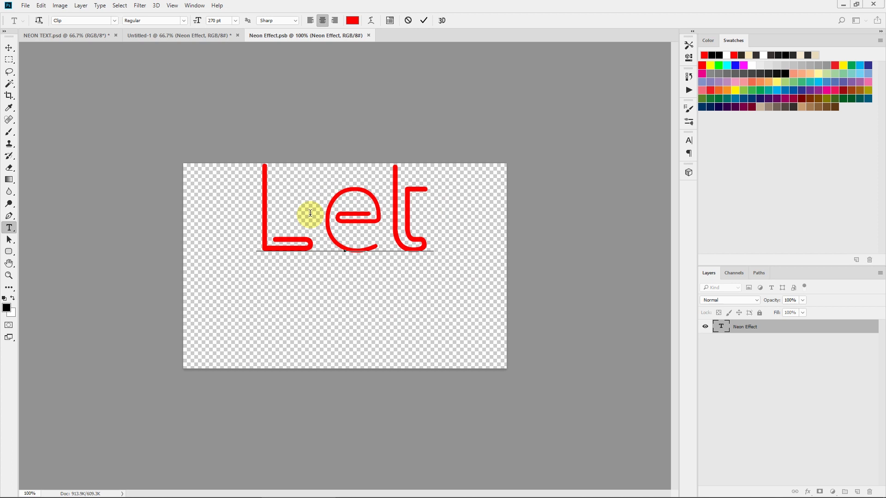
pyautogui.write("'s")
pyautogui.write('Party')
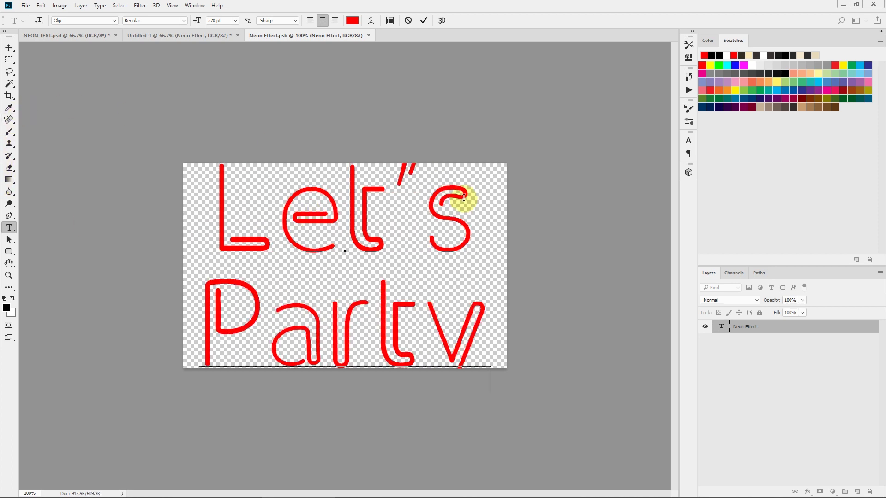
# Step: Extend the canvas with the Crop tool to fit the lettering, then save the smart object
pyautogui.click(10, 99)
pyautogui.moveTo(183, 163); pyautogui.dragTo(178, 156)
pyautogui.moveTo(512, 397)
pyautogui.mouseDown()
pyautogui.moveTo(508, 369)
pyautogui.moveTo(511, 388)
pyautogui.mouseUp()
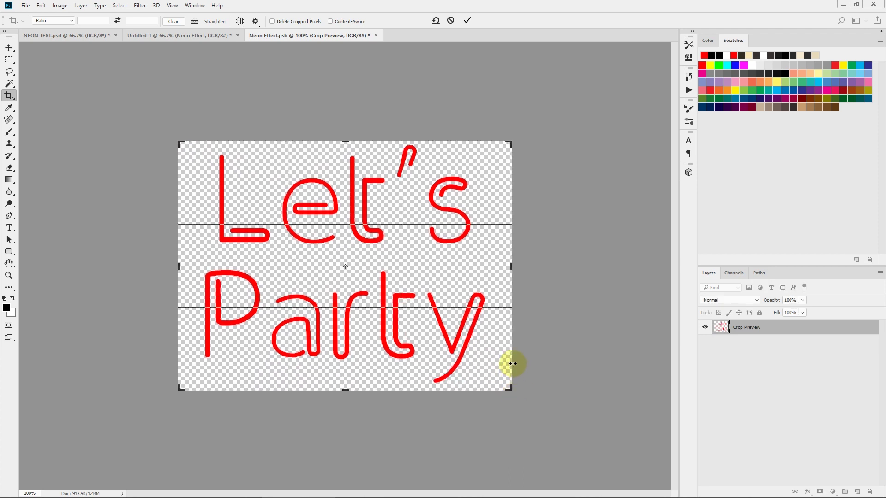
pyautogui.click(467, 21)
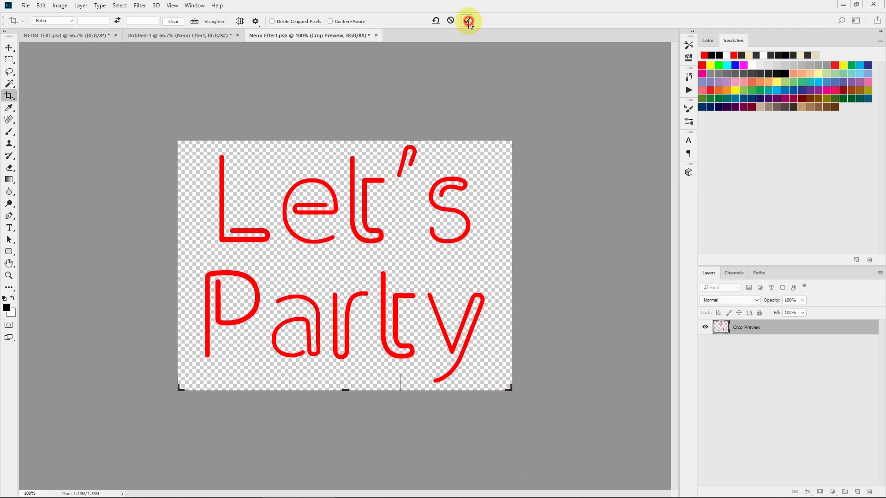
pyautogui.click(26, 5)
pyautogui.click(28, 92)
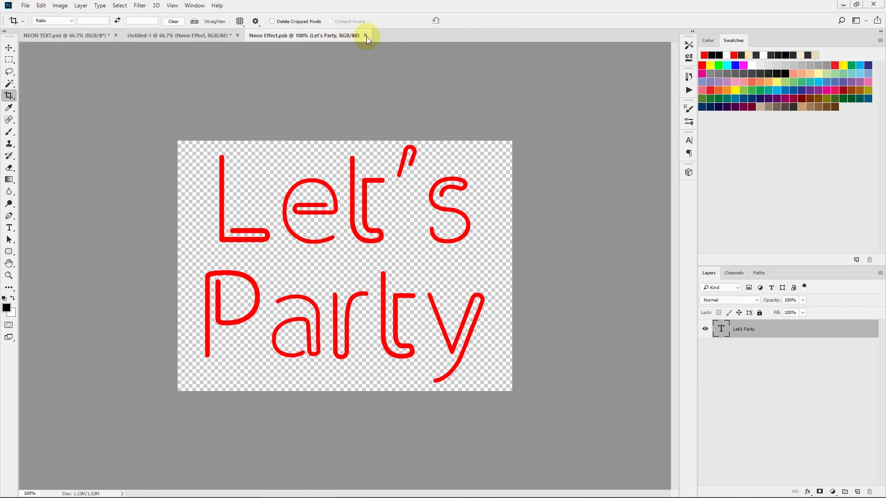